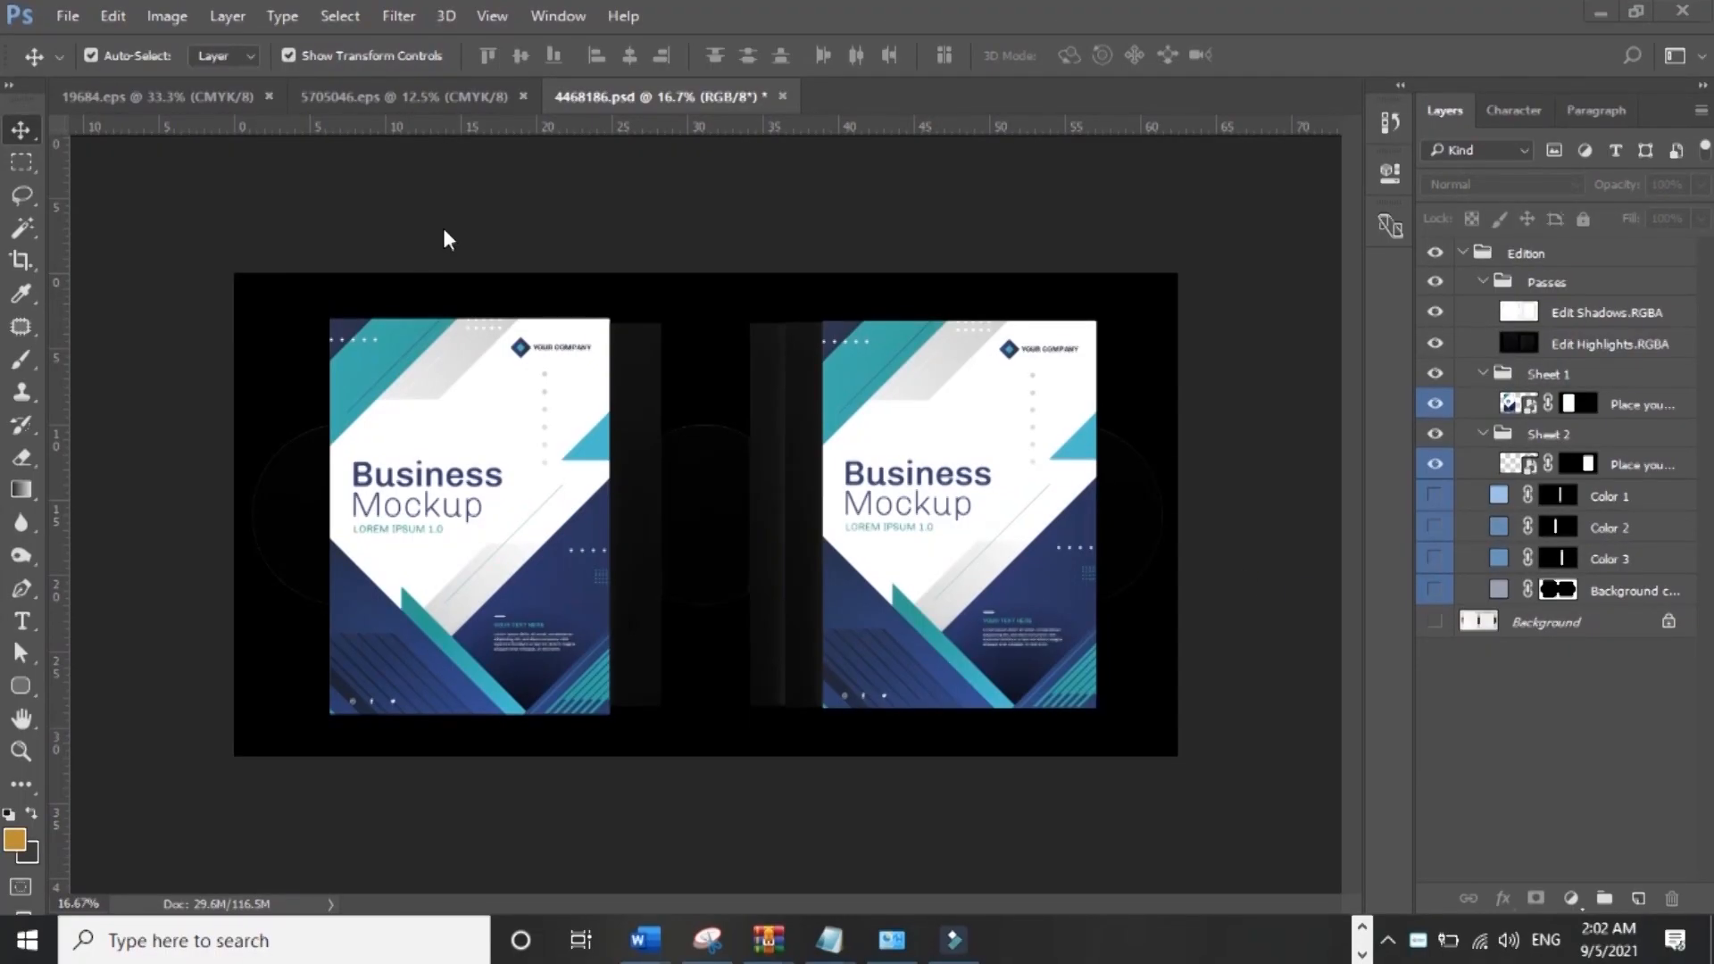
- Switch to the 19684.eps newspaper document and view the whole layout
left_click(170, 100)
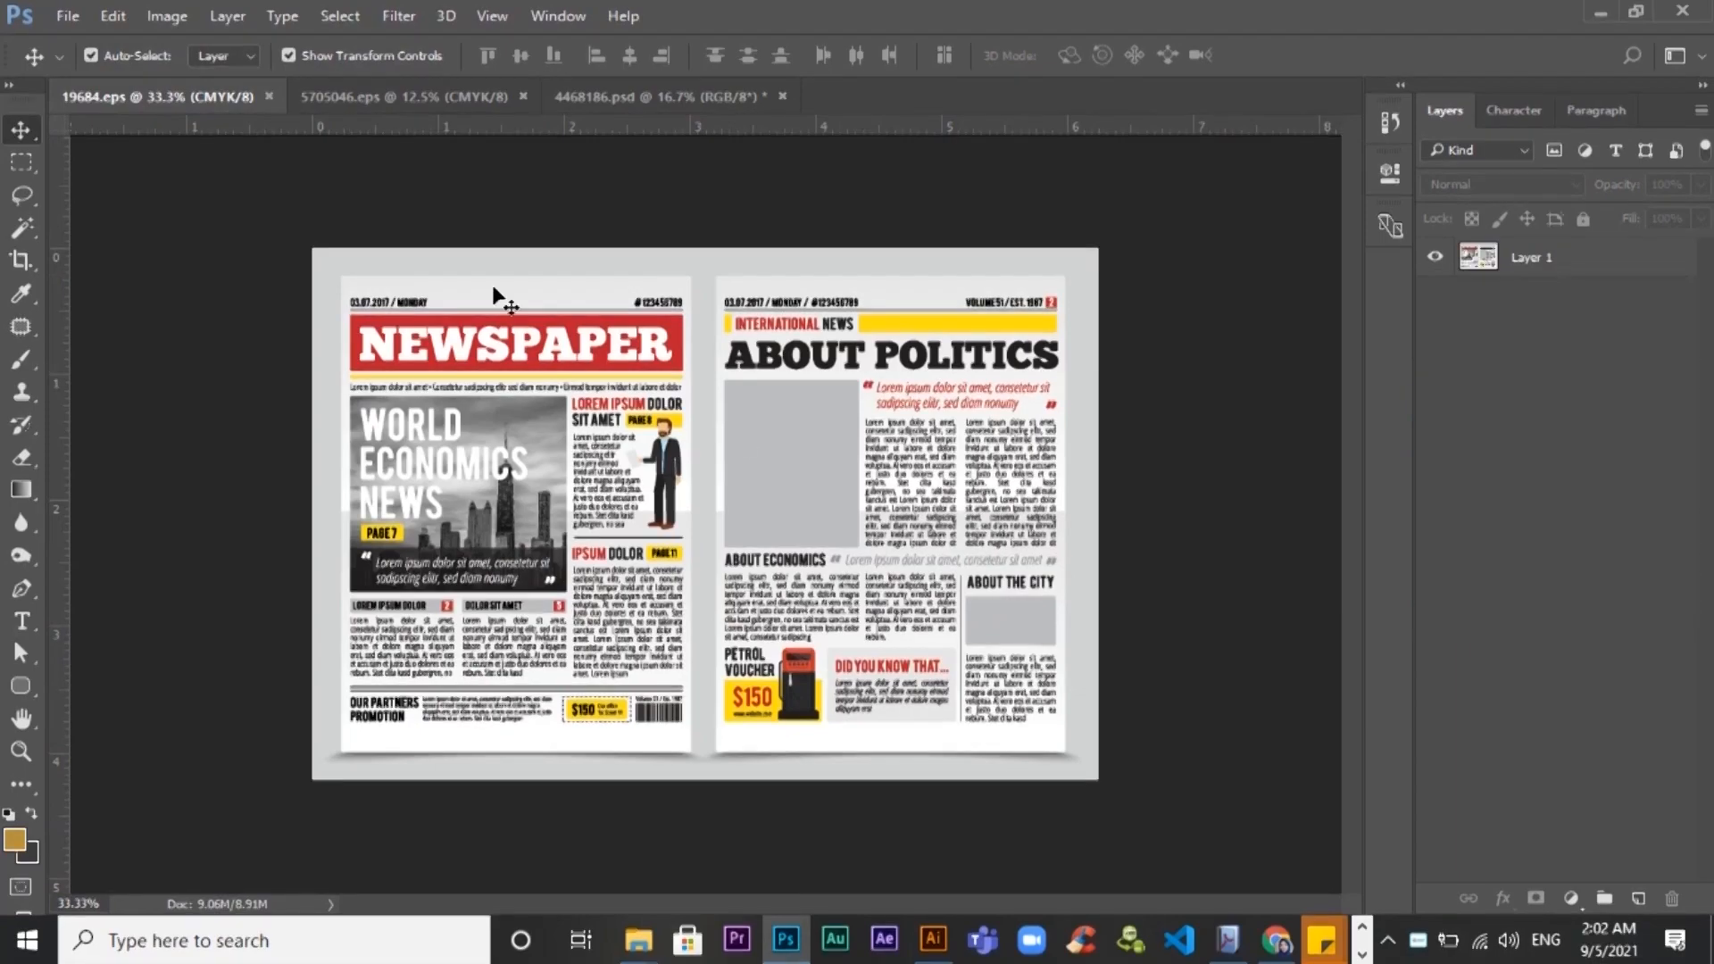
key("ctrl+0")
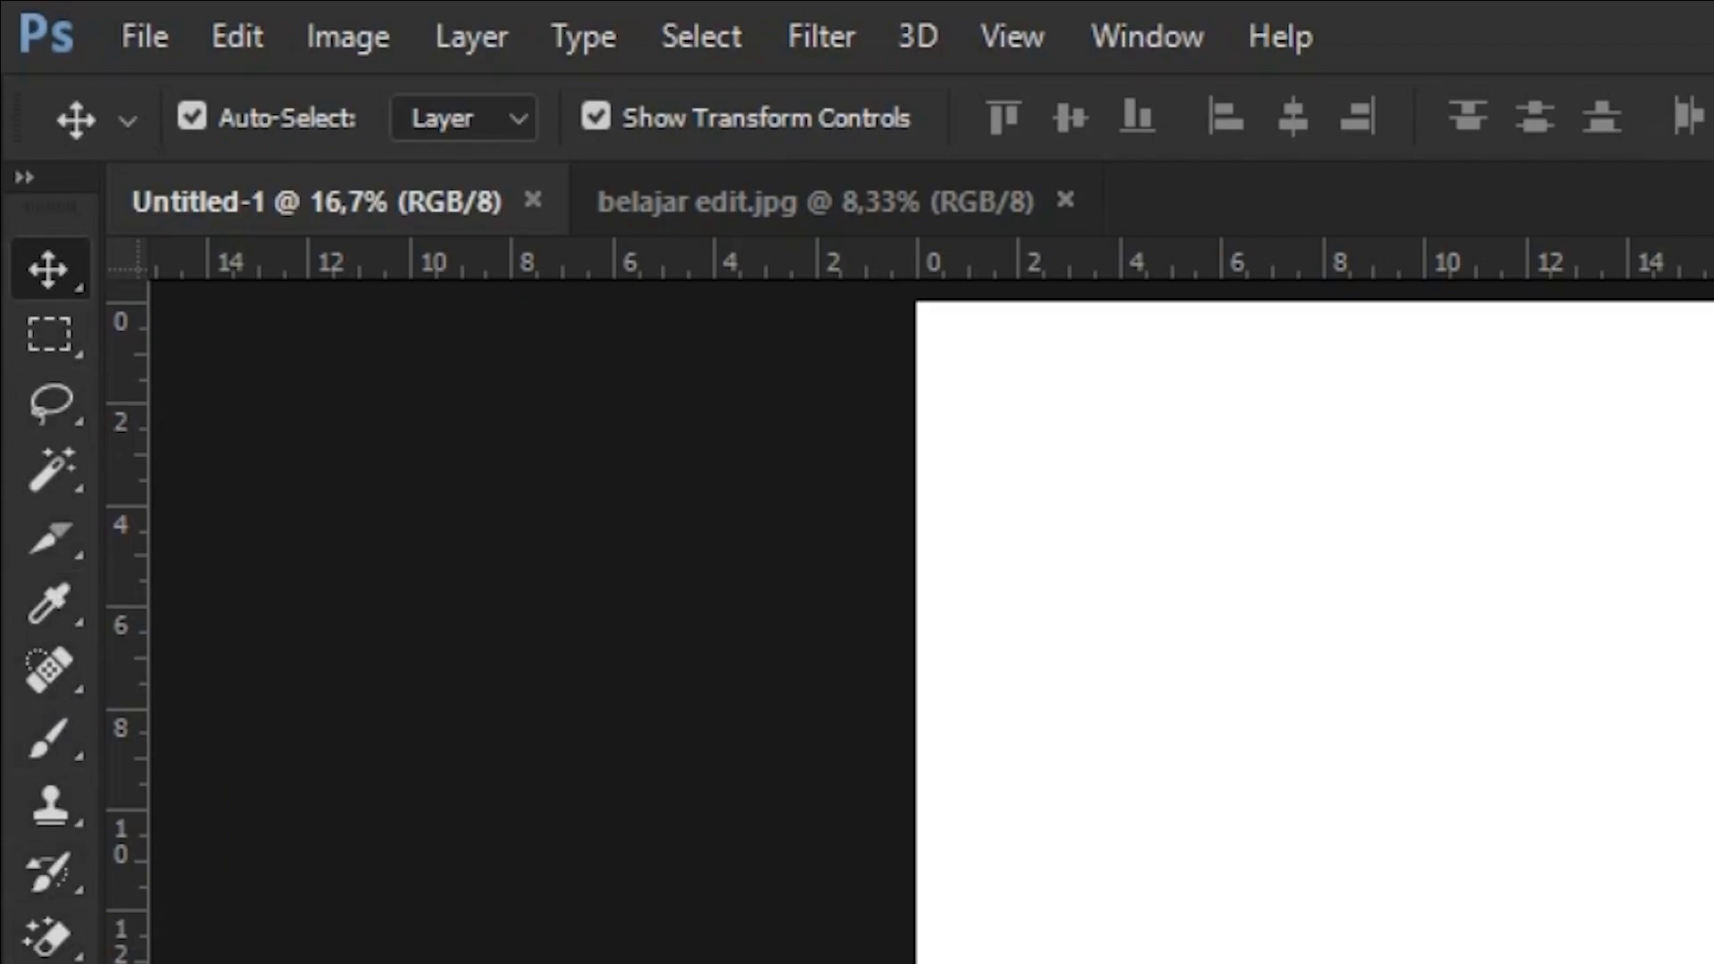
left_click(78, 325)
left_click(40, 400)
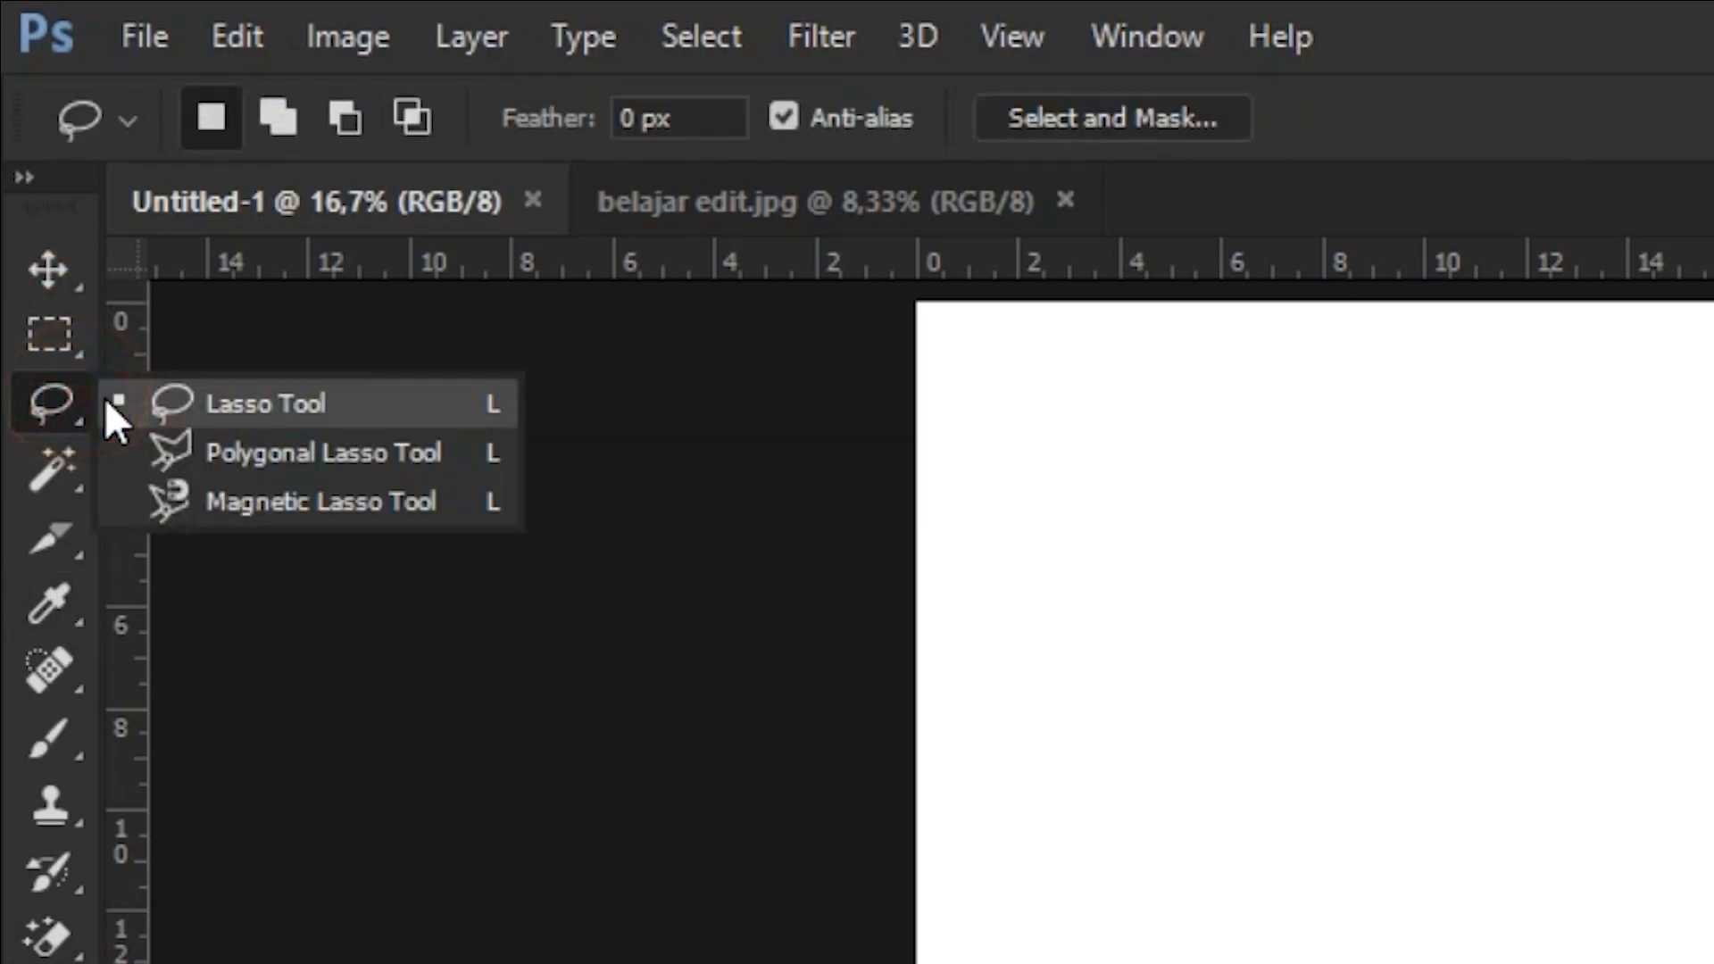
left_click(53, 460)
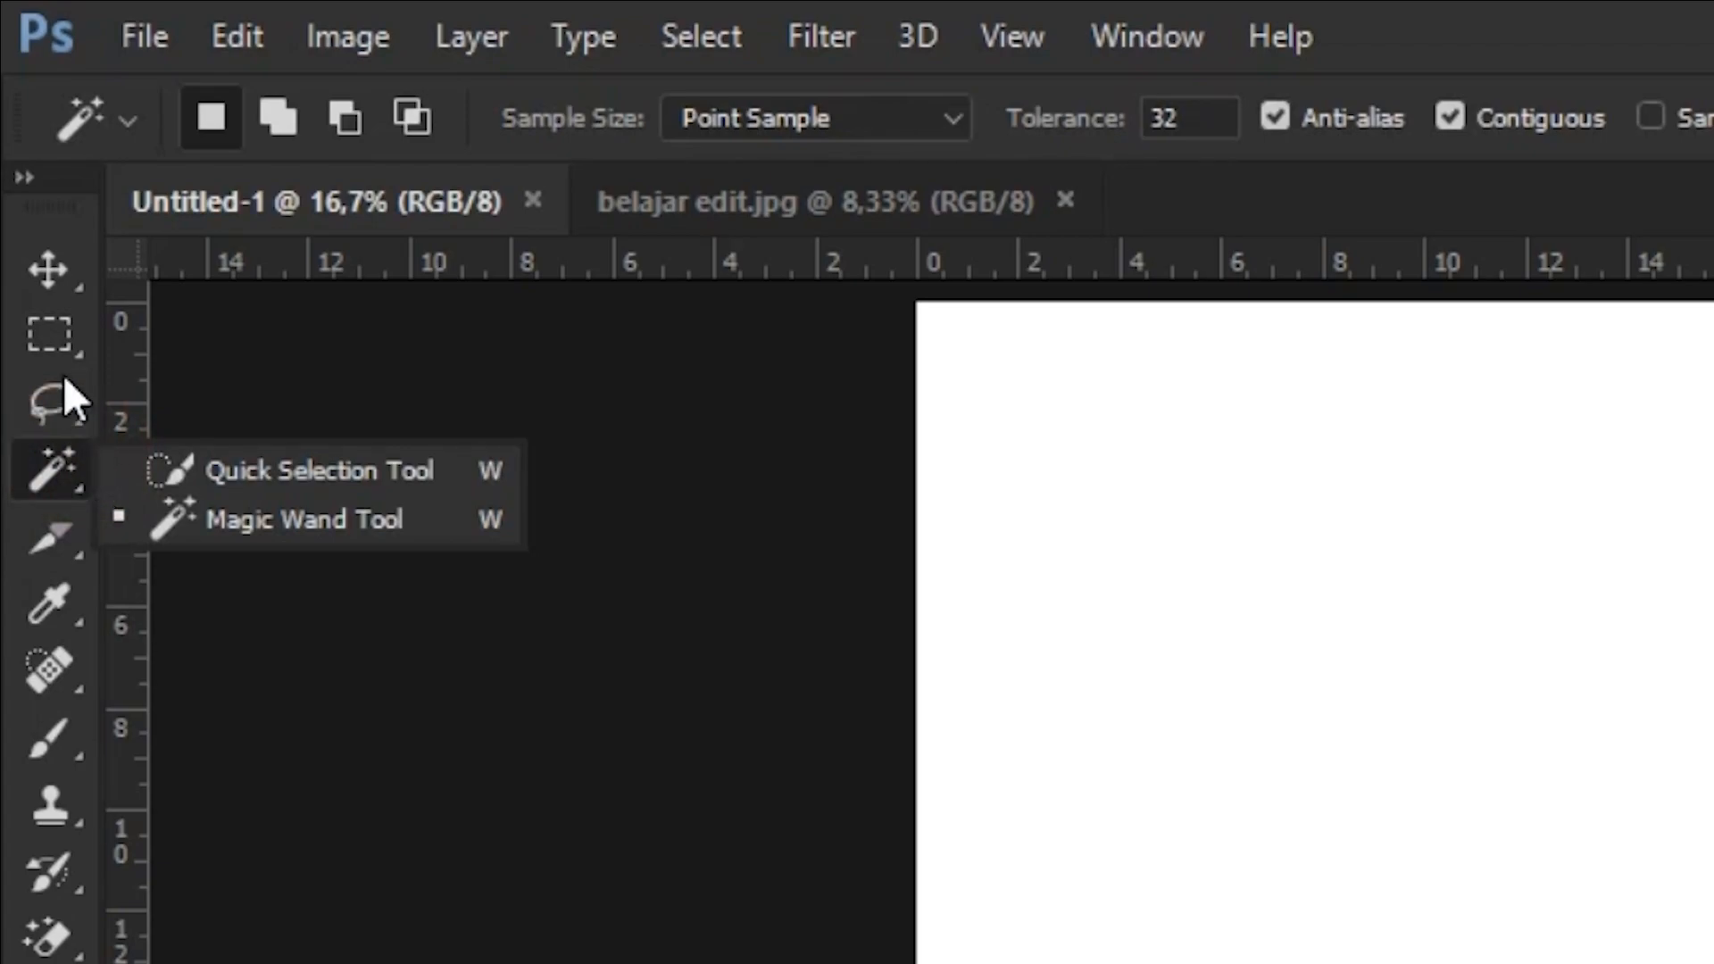
- Draw several rectangular selections on the blank Untitled-1 canvas with the Rectangular Marquee Tool and clear them
left_click(50, 340)
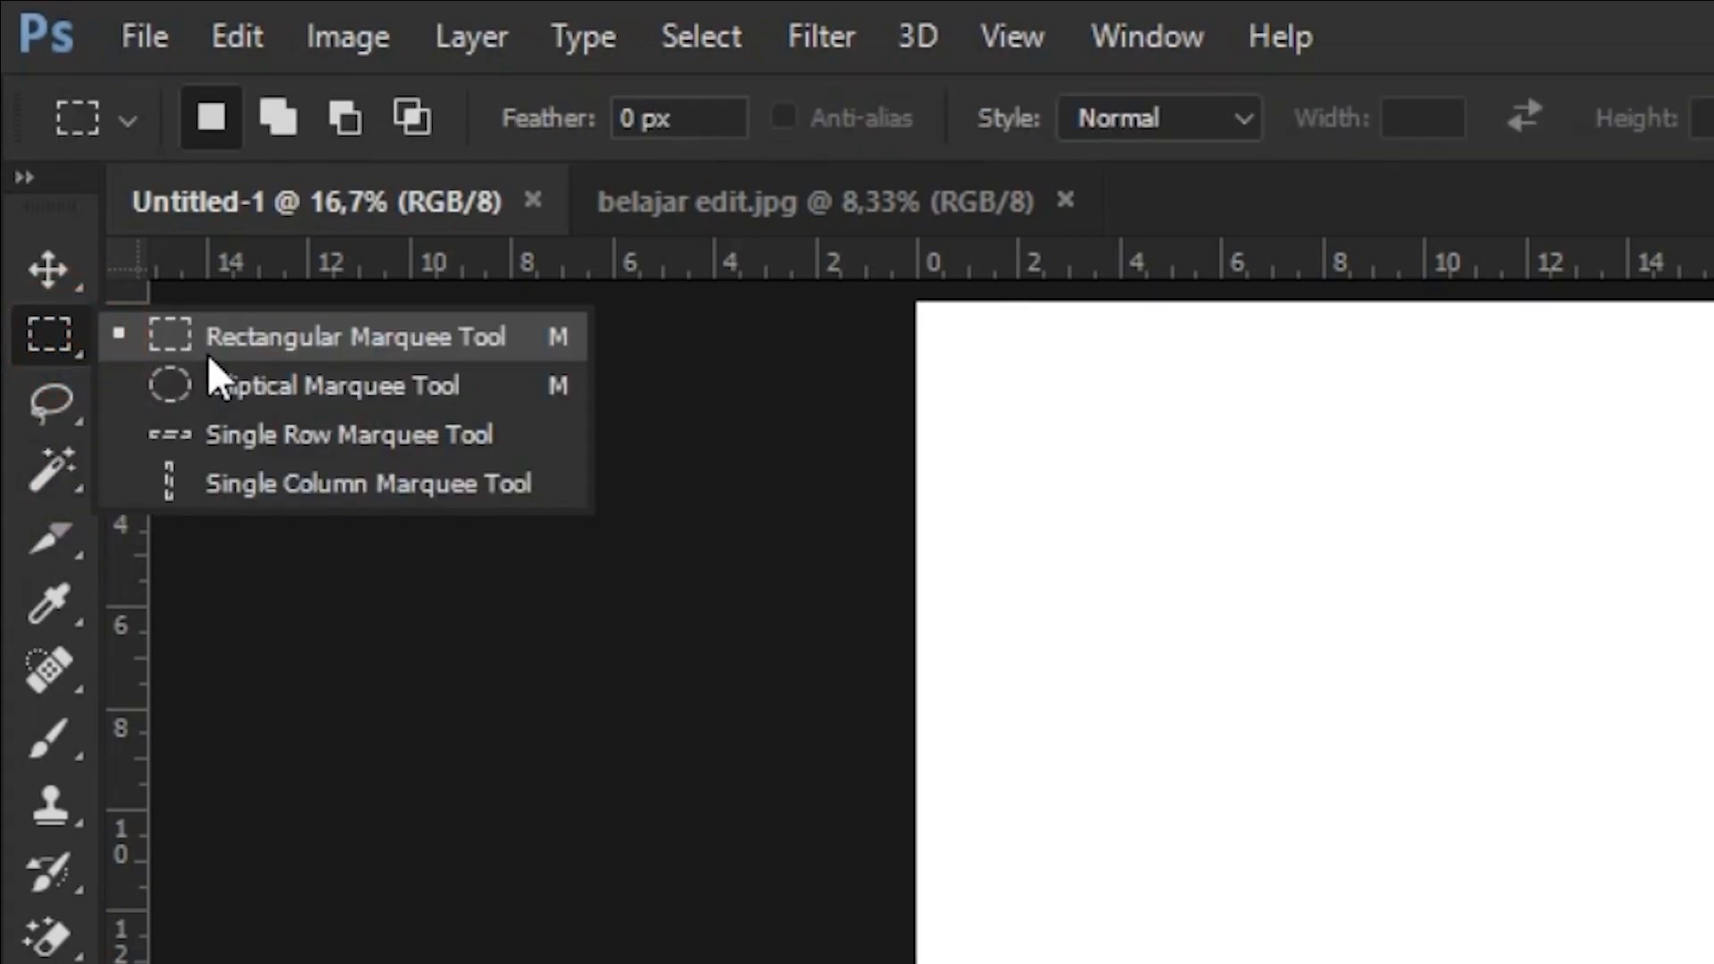
left_click(207, 353)
left_click_drag(994, 398, 1632, 874)
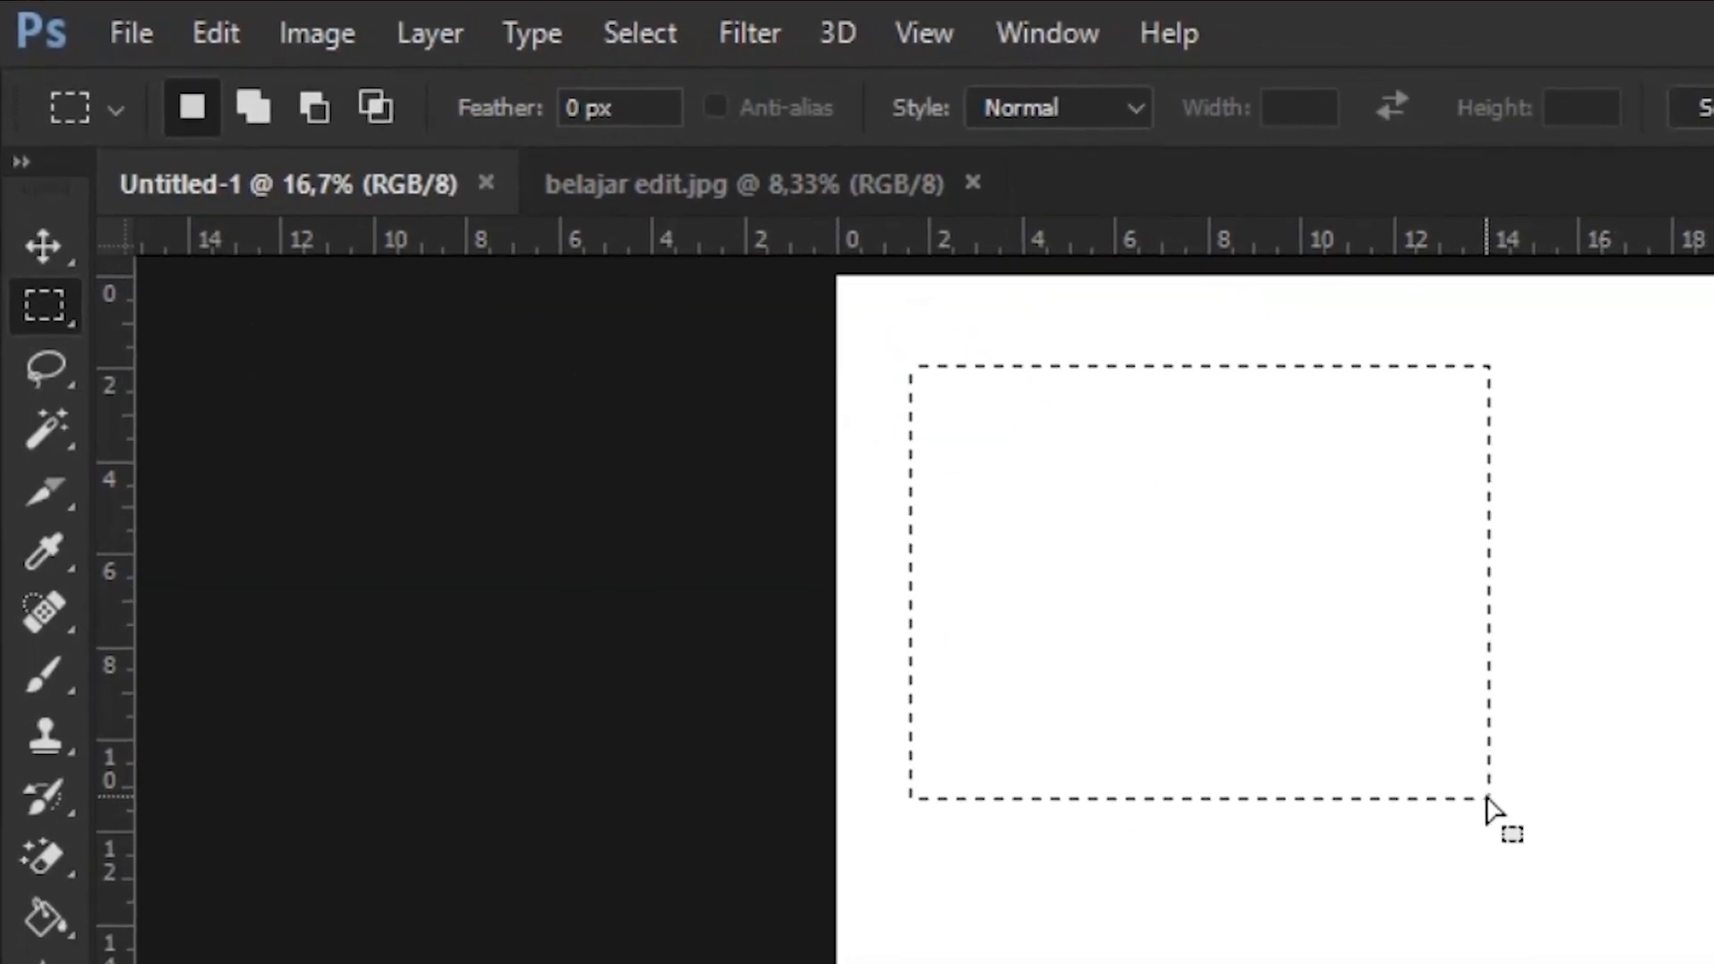
left_click_drag(1190, 941, 1713, 963)
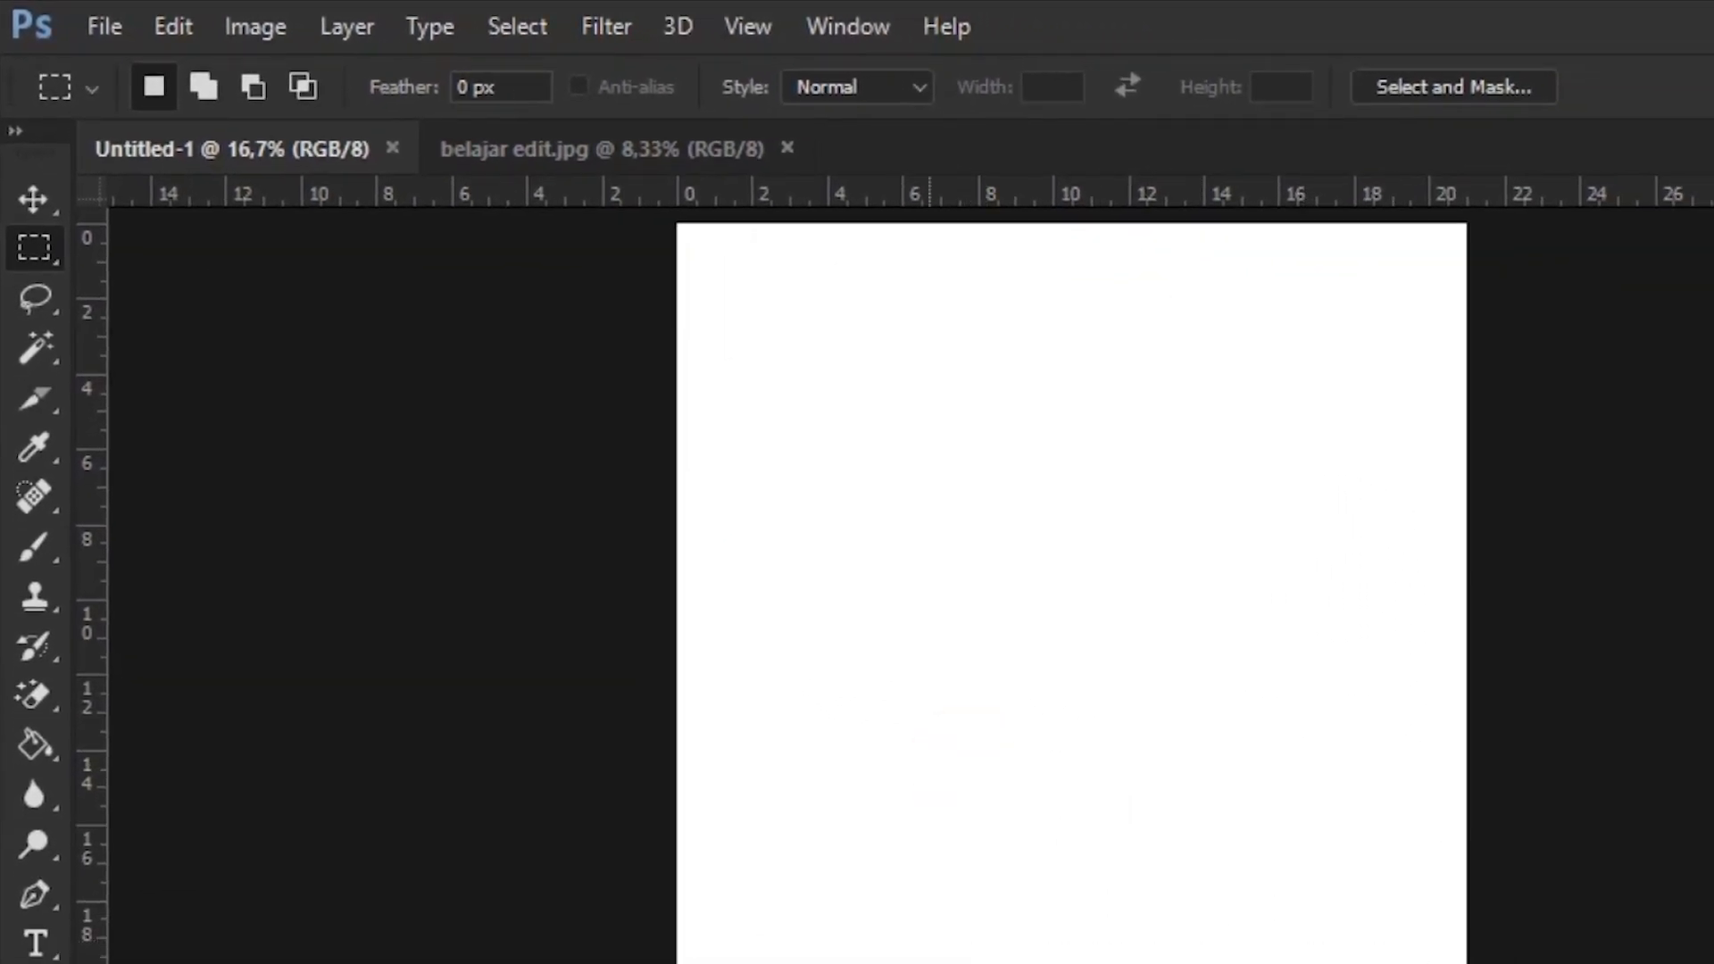
left_click_drag(815, 778, 1143, 963)
left_click_drag(796, 346, 1320, 739)
left_click(1267, 887)
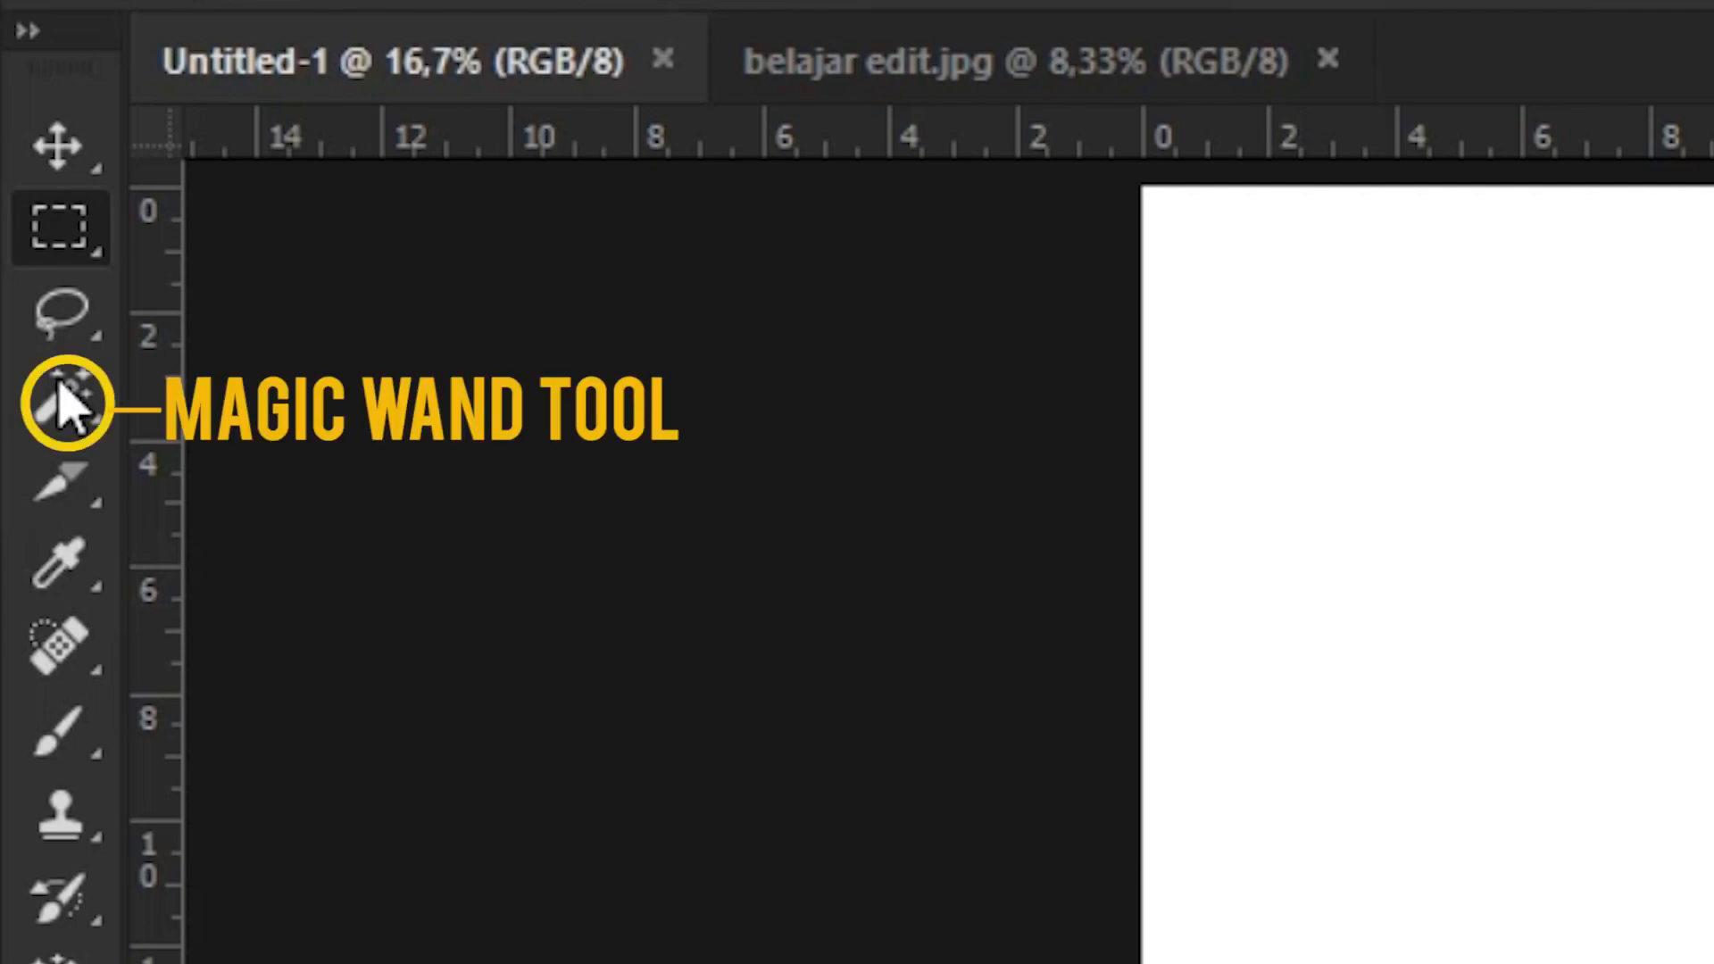
- Select the entire white canvas with the Magic Wand Tool at tolerance 32 and deselect it
left_click(59, 393)
left_click(1478, 546)
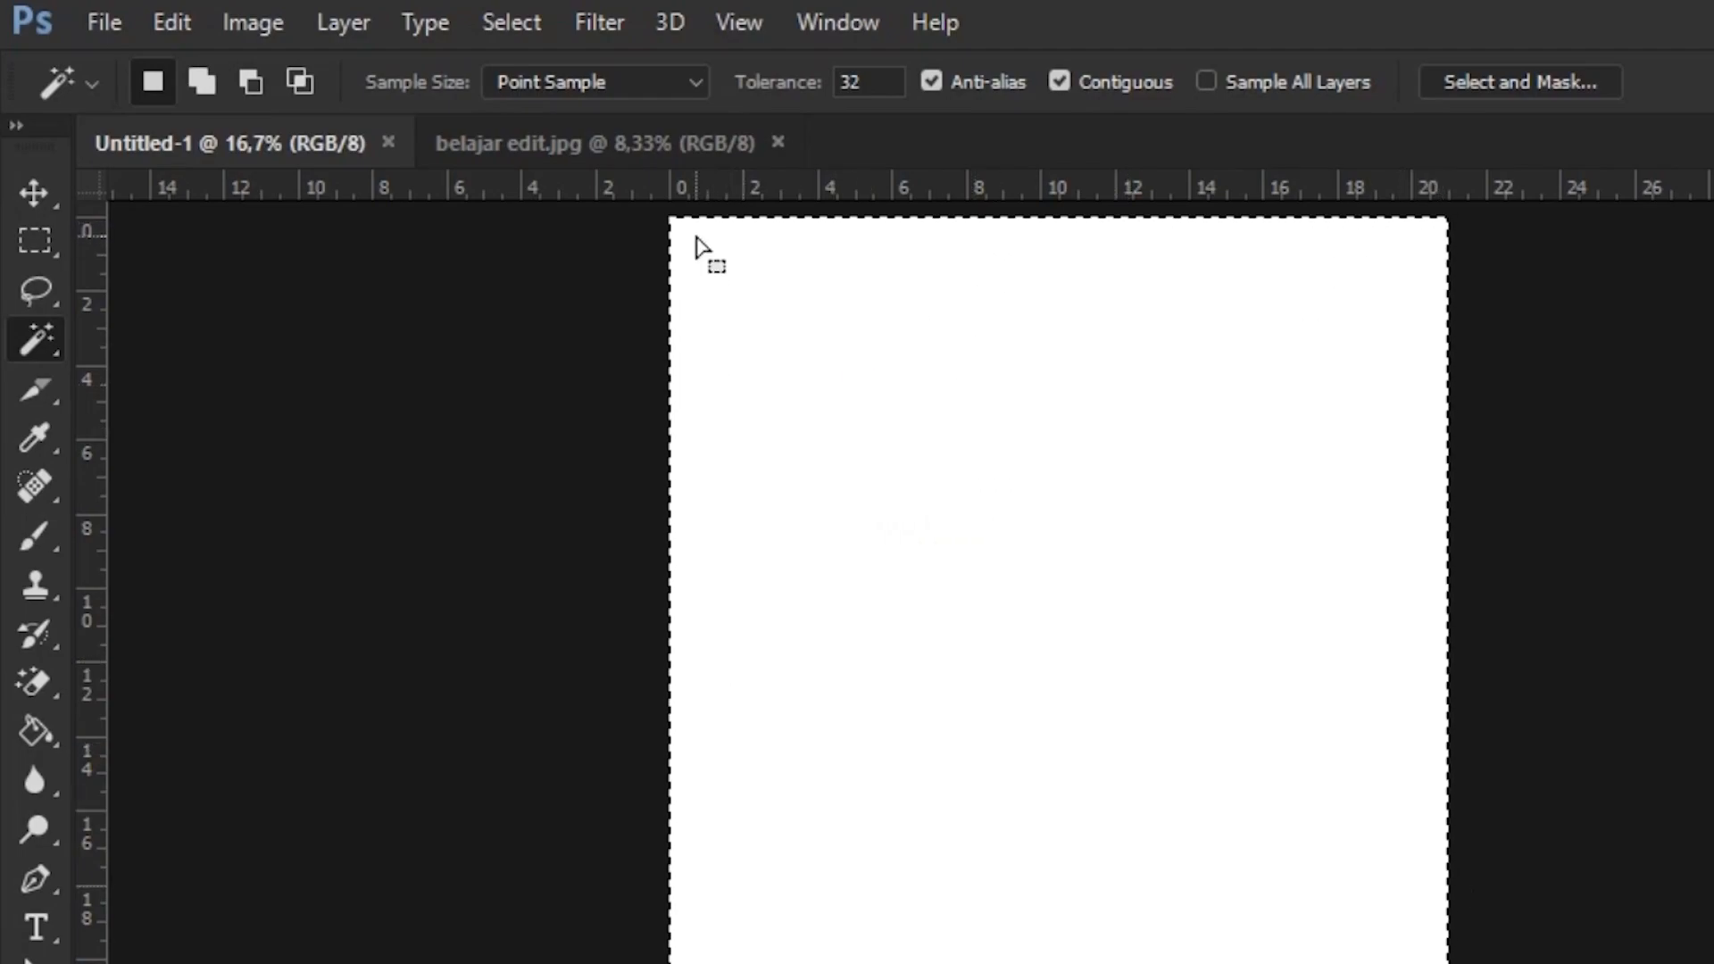
key("ctrl+d")
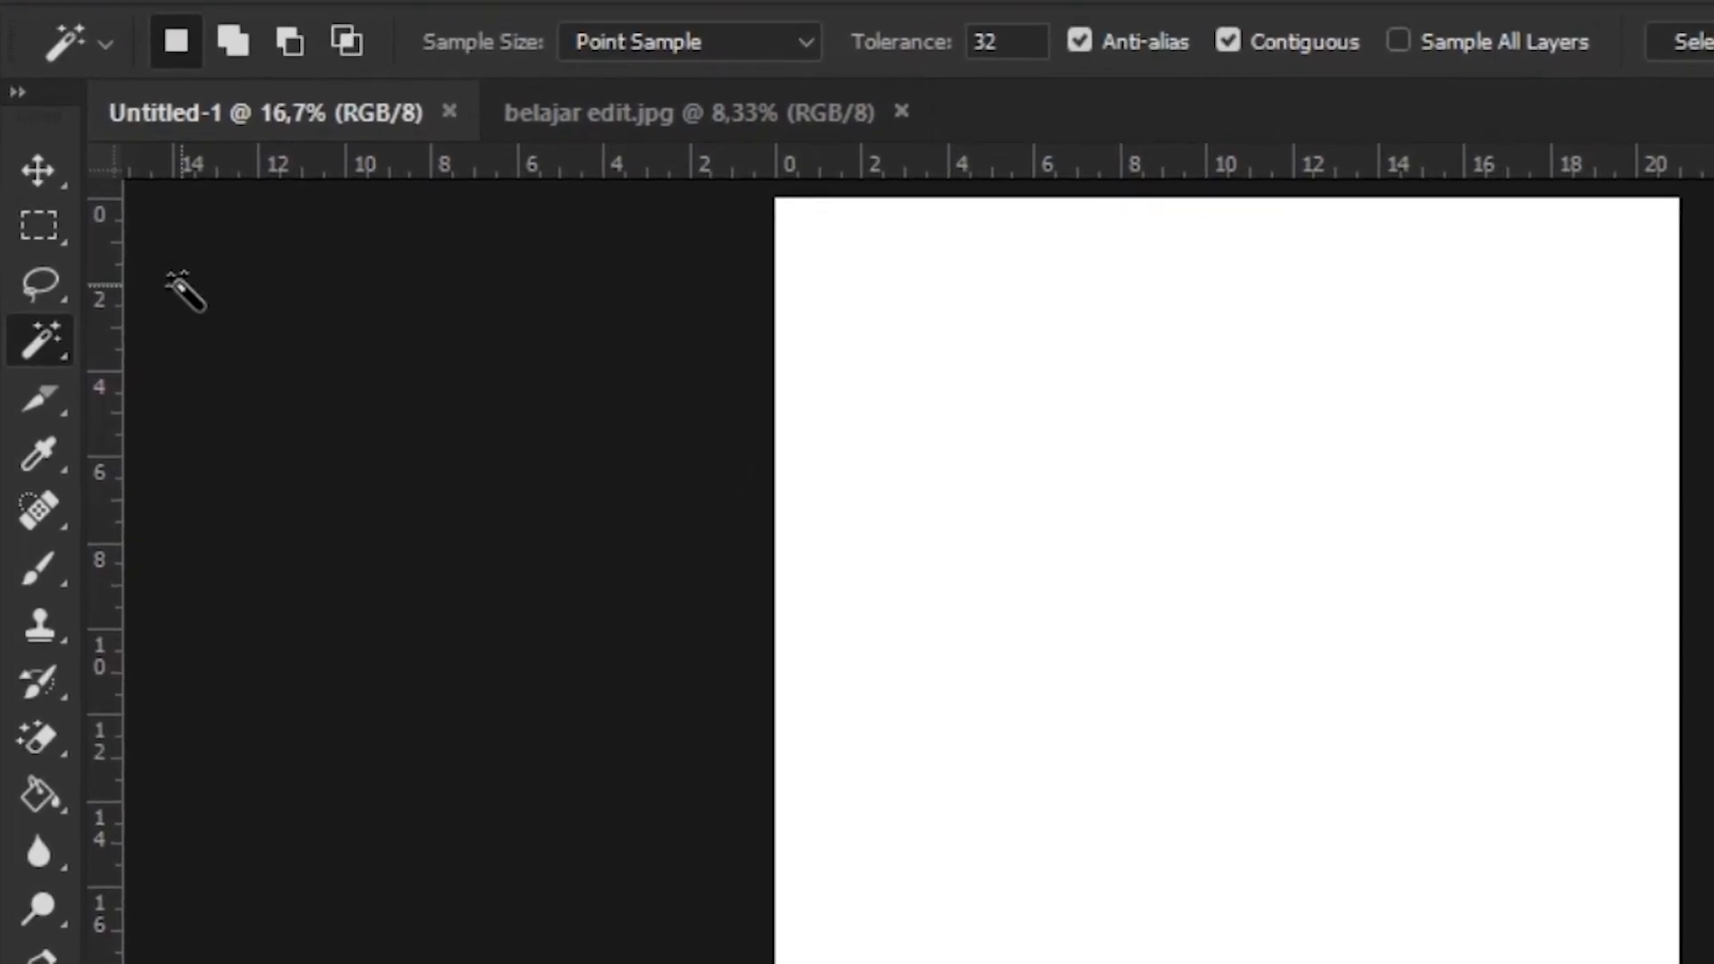
- Draw freehand selections on the blank Untitled-1 canvas with the Lasso Tool and clear them
left_click(79, 276)
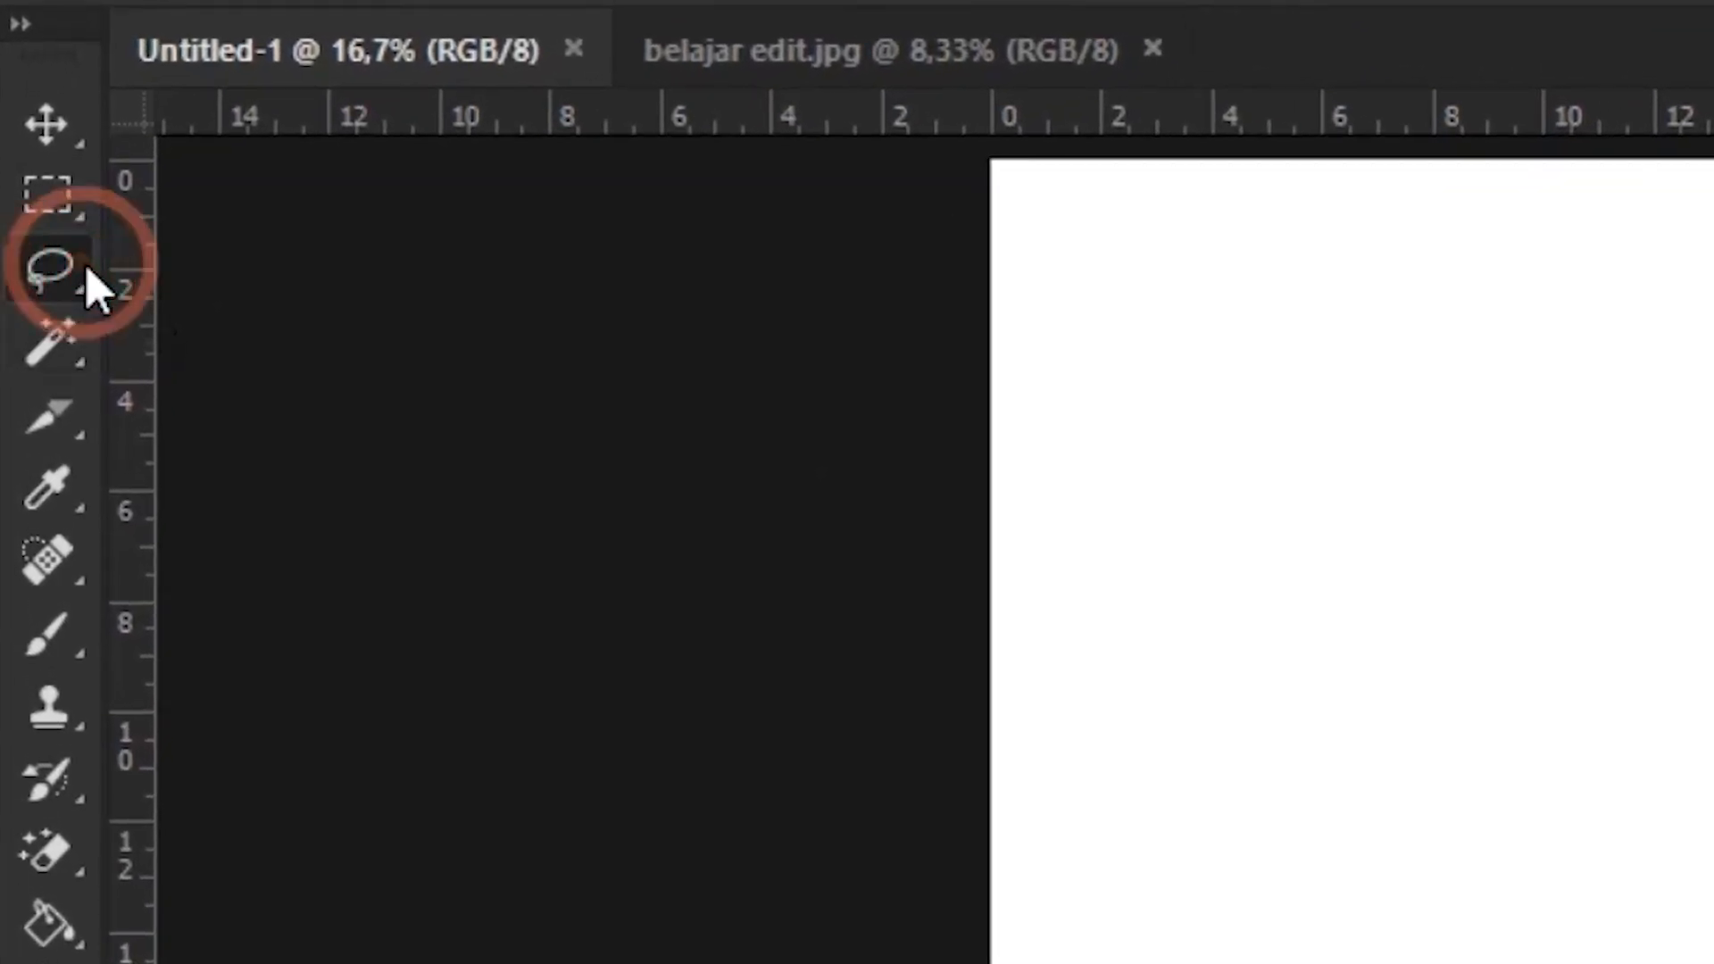
left_click(1143, 535)
mouse_move(1142, 533)
left_mouse_down()
mouse_move(1515, 338)
mouse_move(1613, 407)
mouse_move(1403, 550)
mouse_move(1157, 546)
left_mouse_up()
mouse_move(1268, 774)
left_mouse_down()
mouse_move(1281, 963)
mouse_move(1683, 863)
mouse_move(1439, 863)
left_mouse_up()
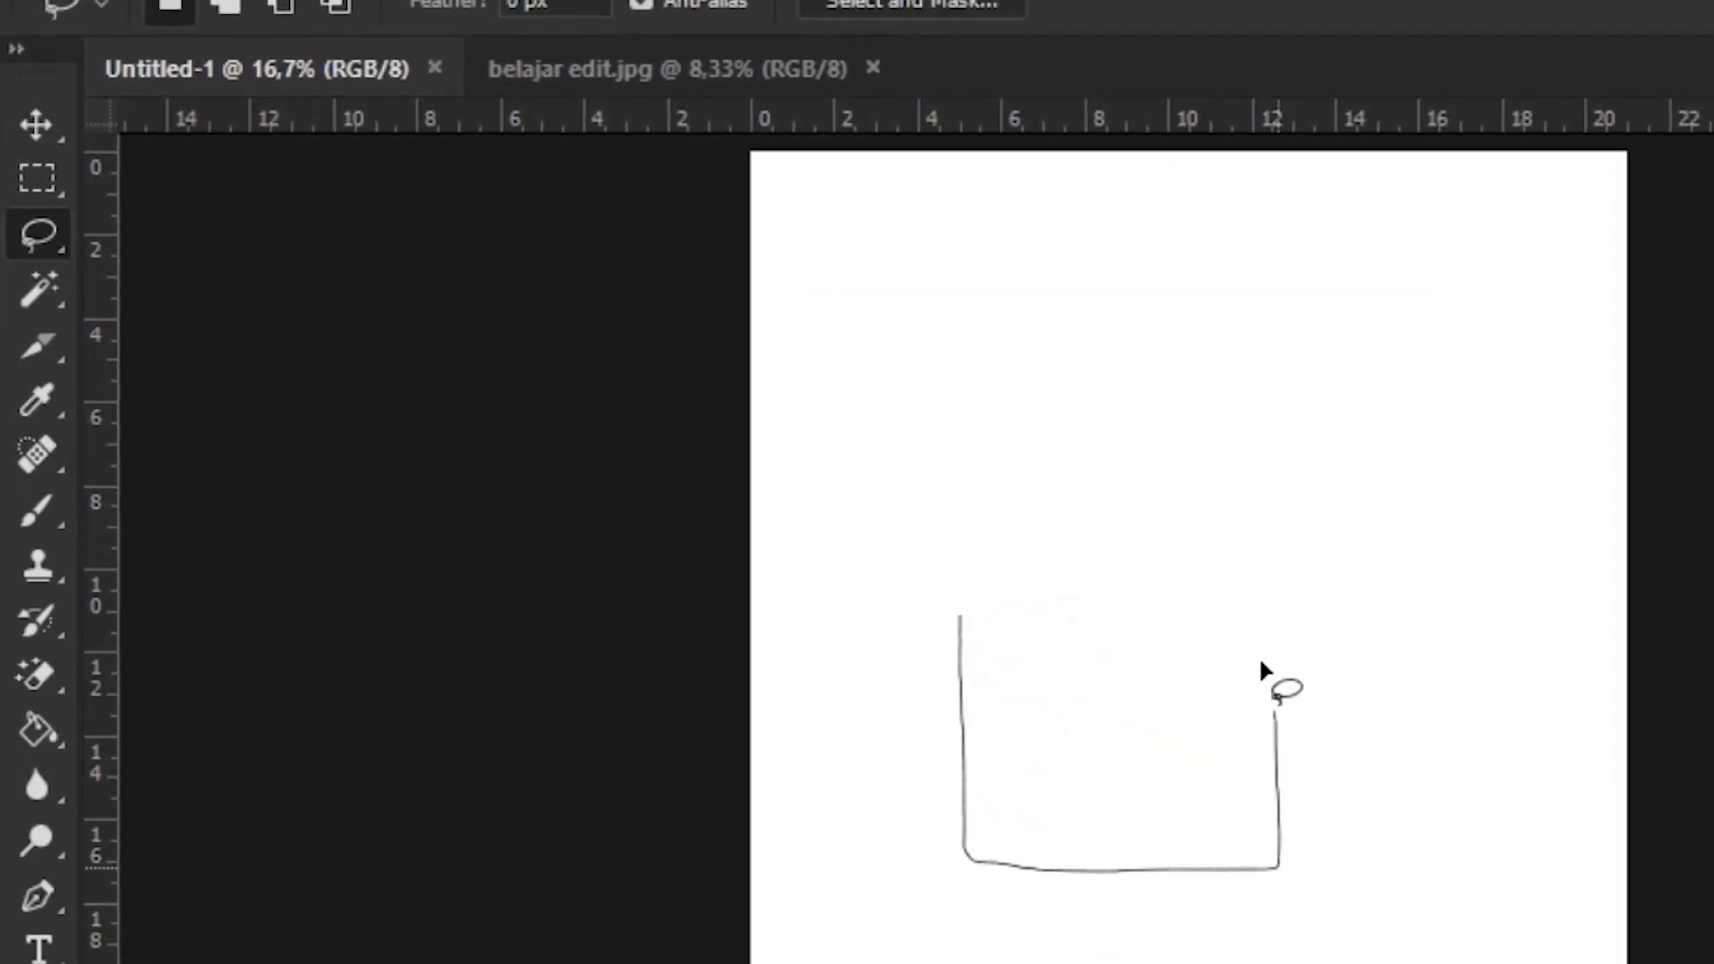
mouse_move(939, 607)
left_mouse_down()
mouse_move(928, 571)
mouse_move(826, 558)
left_mouse_up()
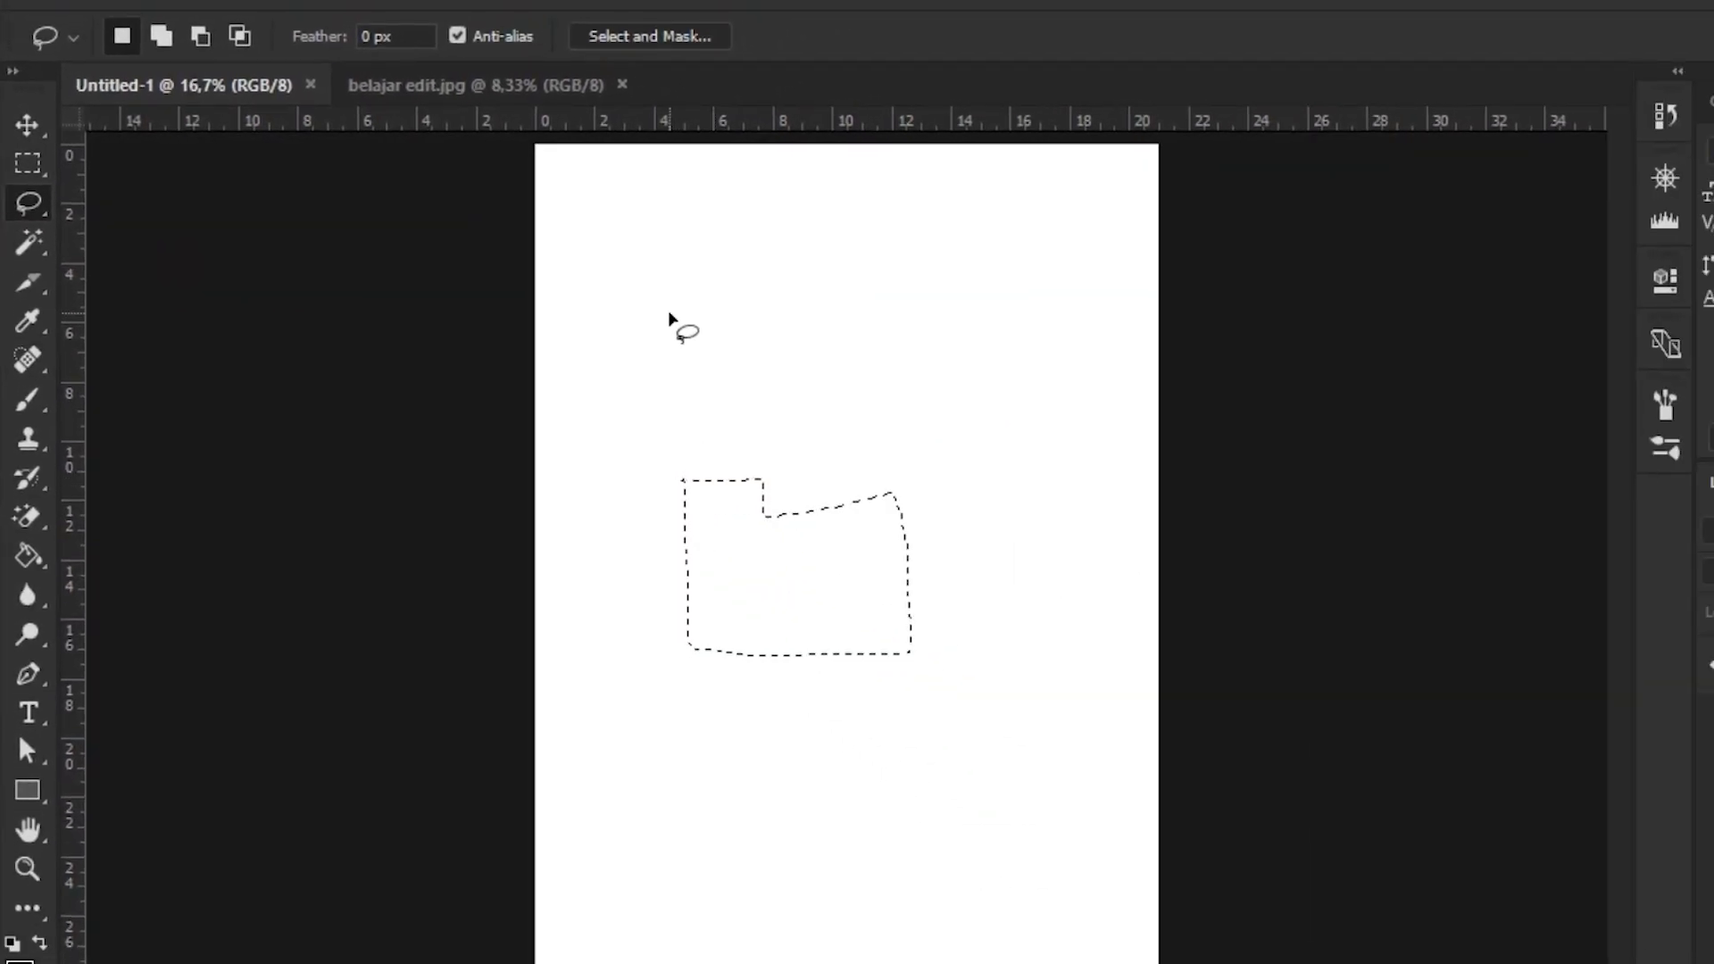
left_click_drag(809, 355, 1015, 474)
mouse_move(839, 408)
left_mouse_down()
mouse_move(699, 497)
mouse_move(658, 342)
left_mouse_up()
mouse_move(698, 641)
left_mouse_down()
mouse_move(844, 657)
mouse_move(927, 835)
mouse_move(762, 797)
mouse_move(658, 710)
mouse_move(703, 646)
left_mouse_up()
left_click(705, 646)
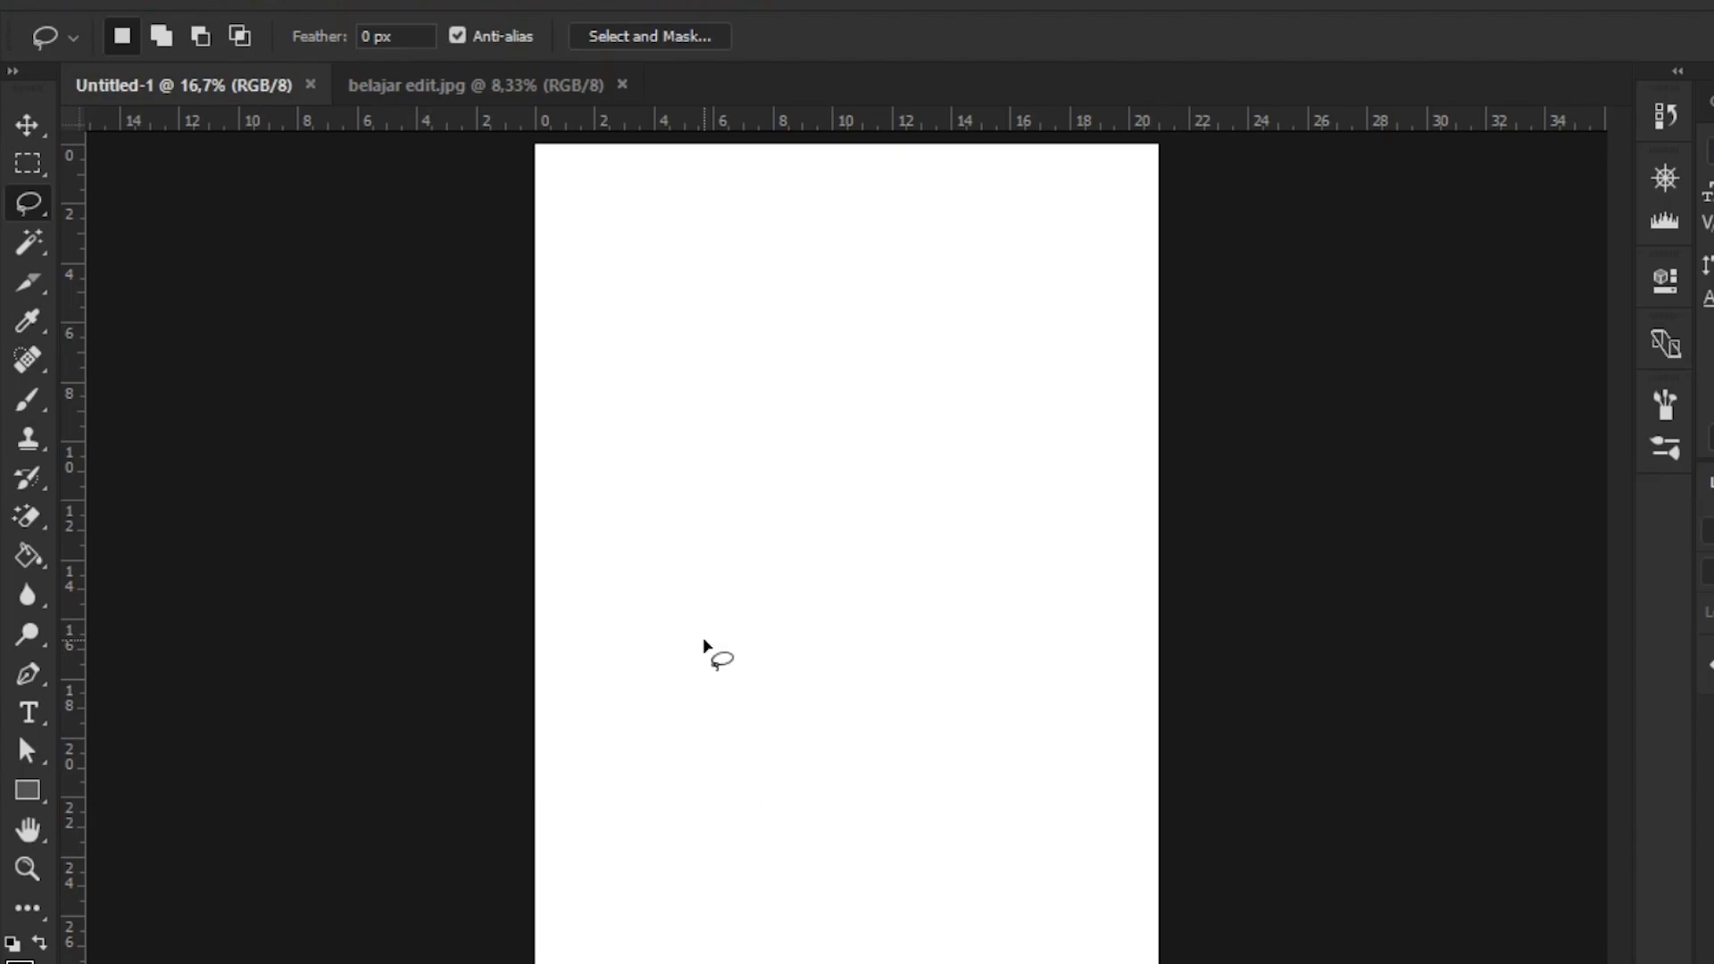
- Crop the Untitled-1 canvas inward from its upper edge with the Crop Tool set to 4 by 5 cm
left_click(30, 283)
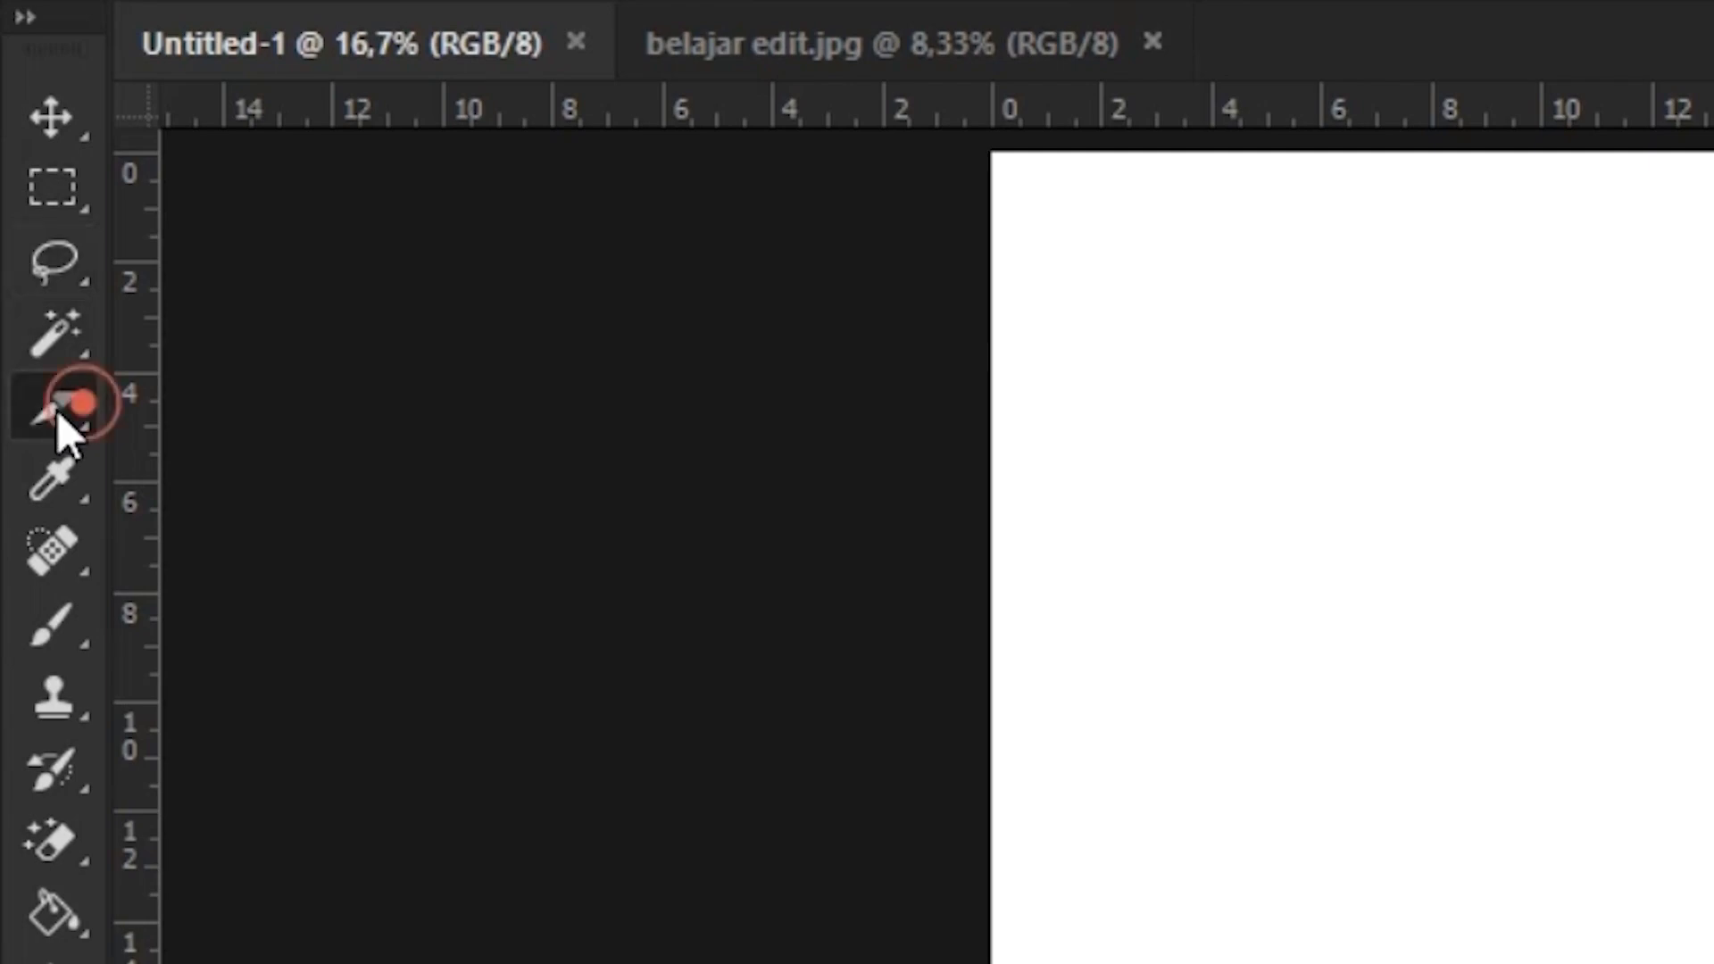
left_click(58, 413)
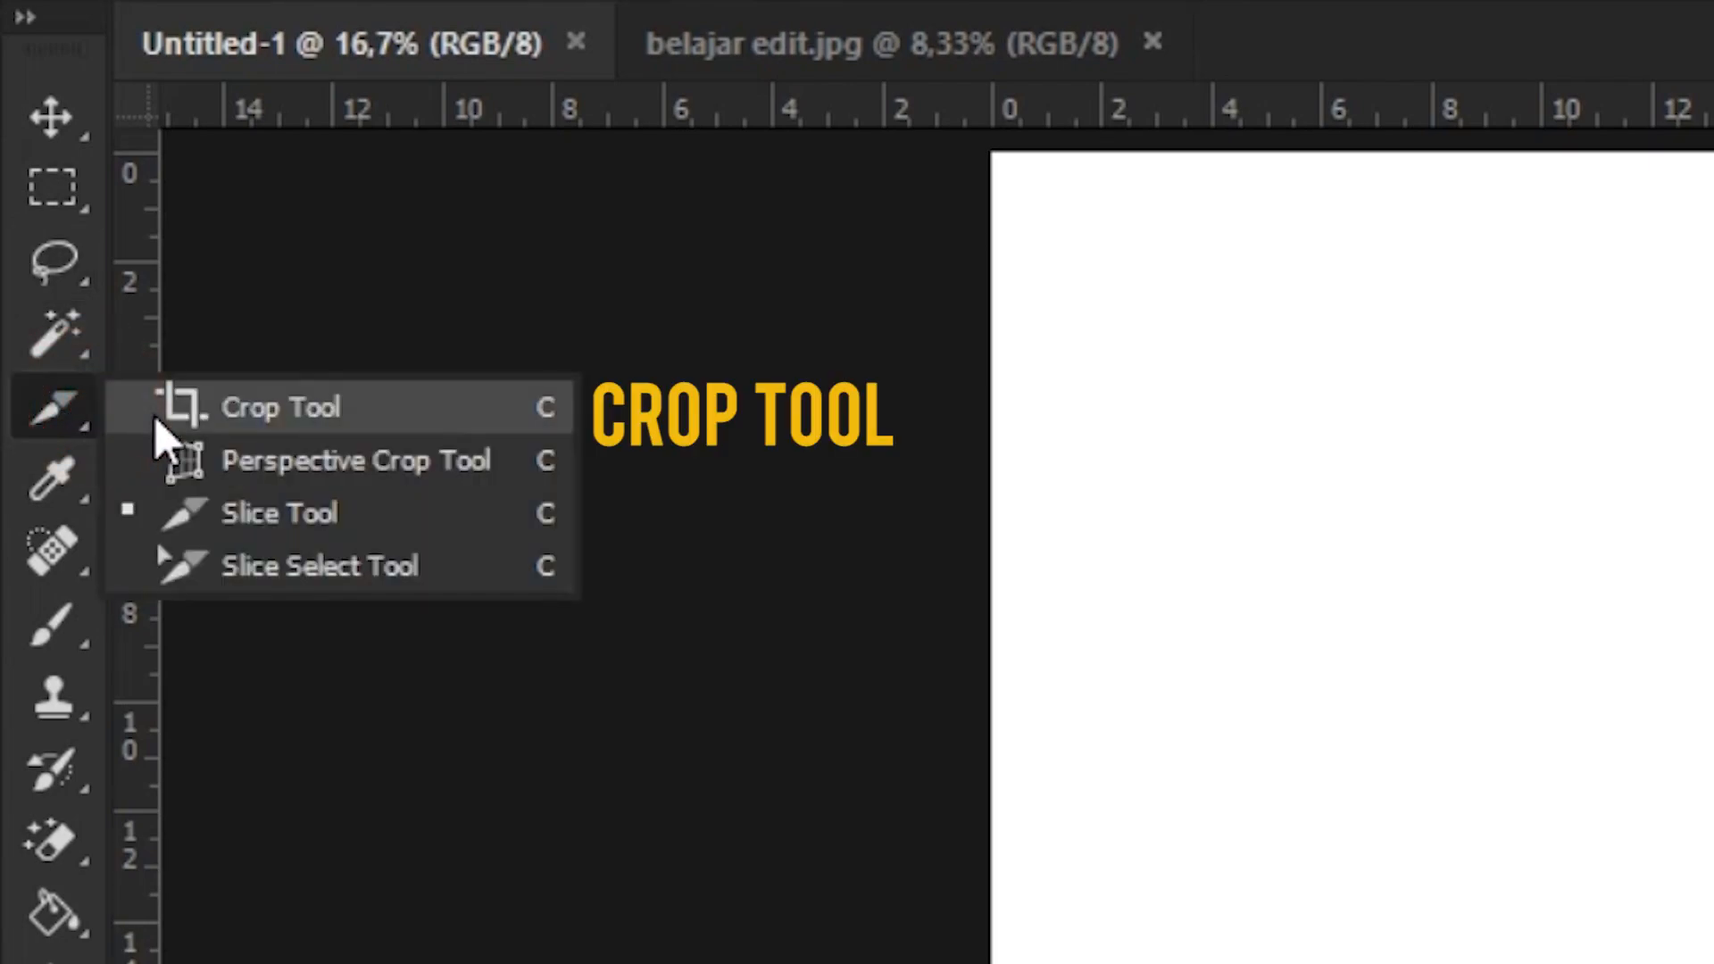
left_click(153, 416)
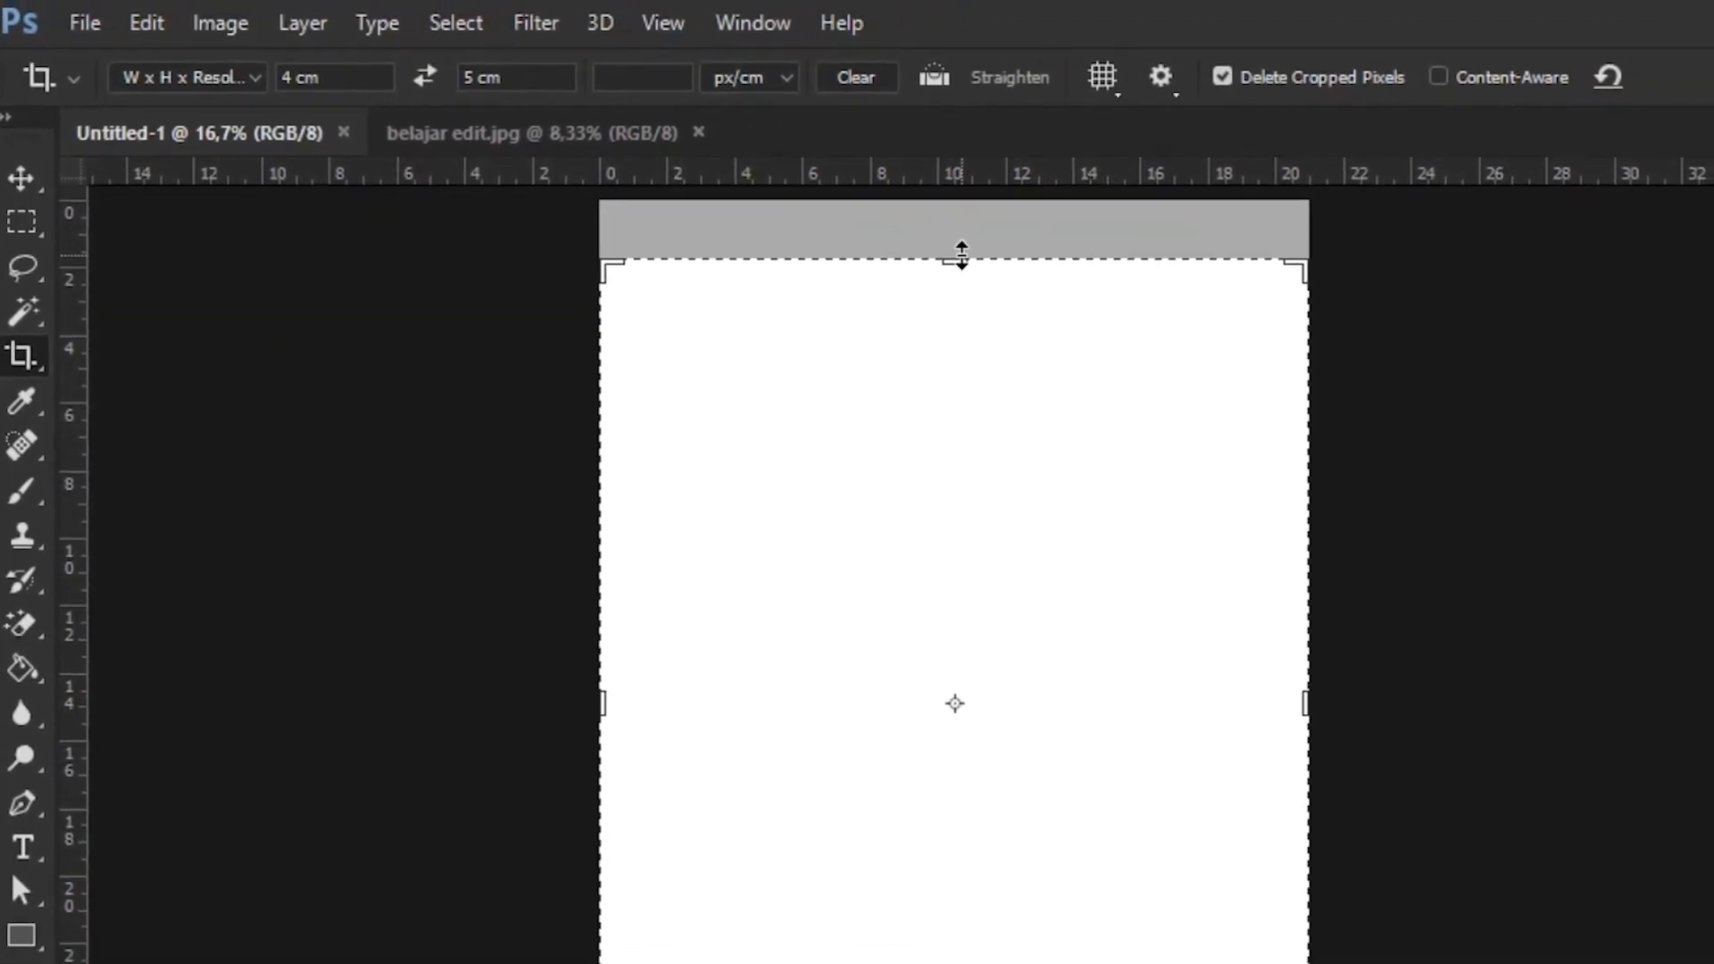
left_click_drag(962, 254, 973, 295)
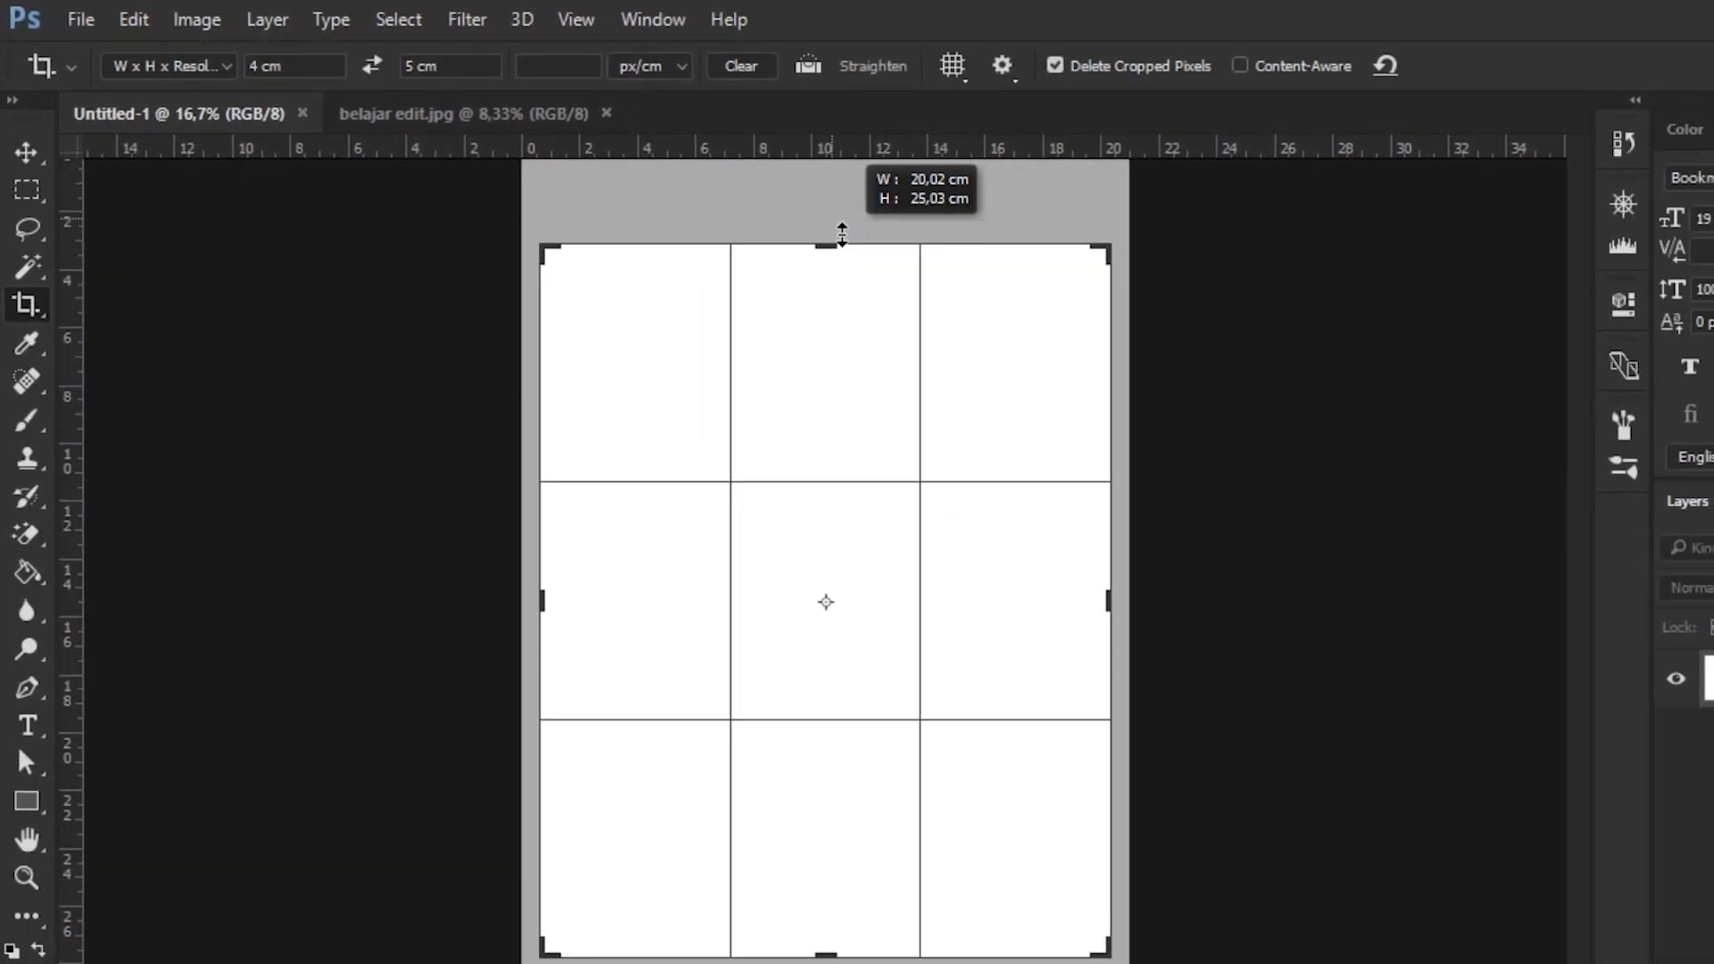
mouse_move(842, 234)
left_mouse_down()
mouse_move(828, 356)
mouse_move(829, 254)
left_mouse_up()
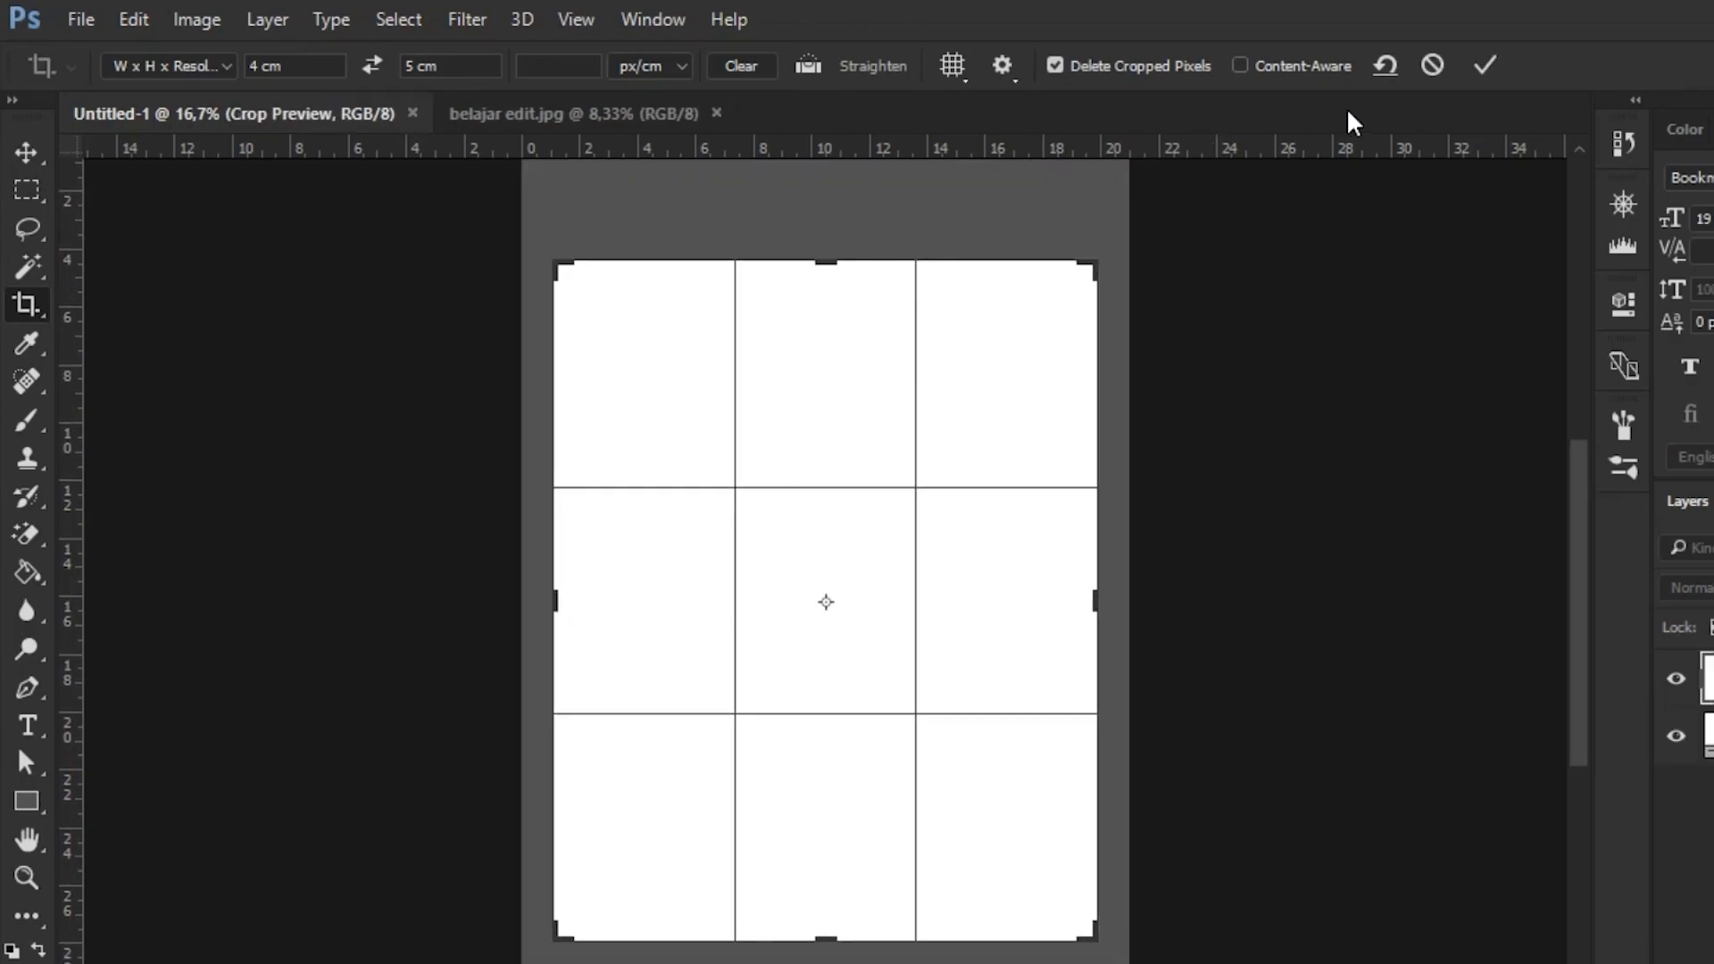
left_click(1486, 72)
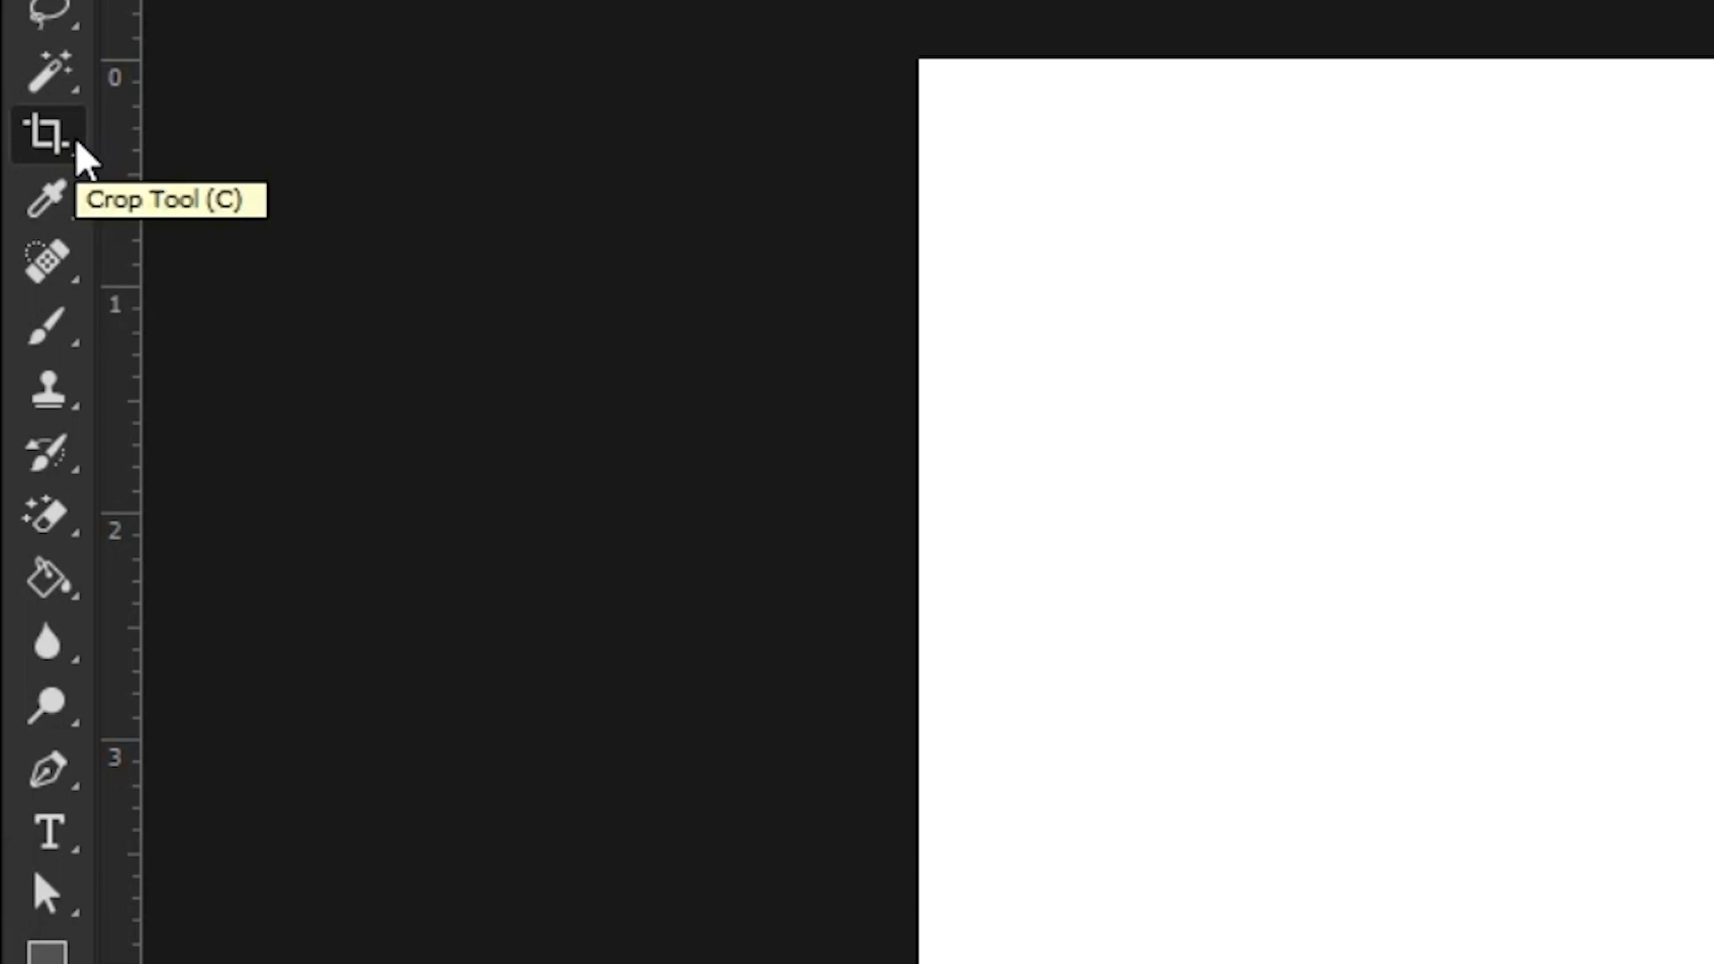
- Draw three rectangular slices on the cropped white canvas with the Slice Tool
right_click(85, 159)
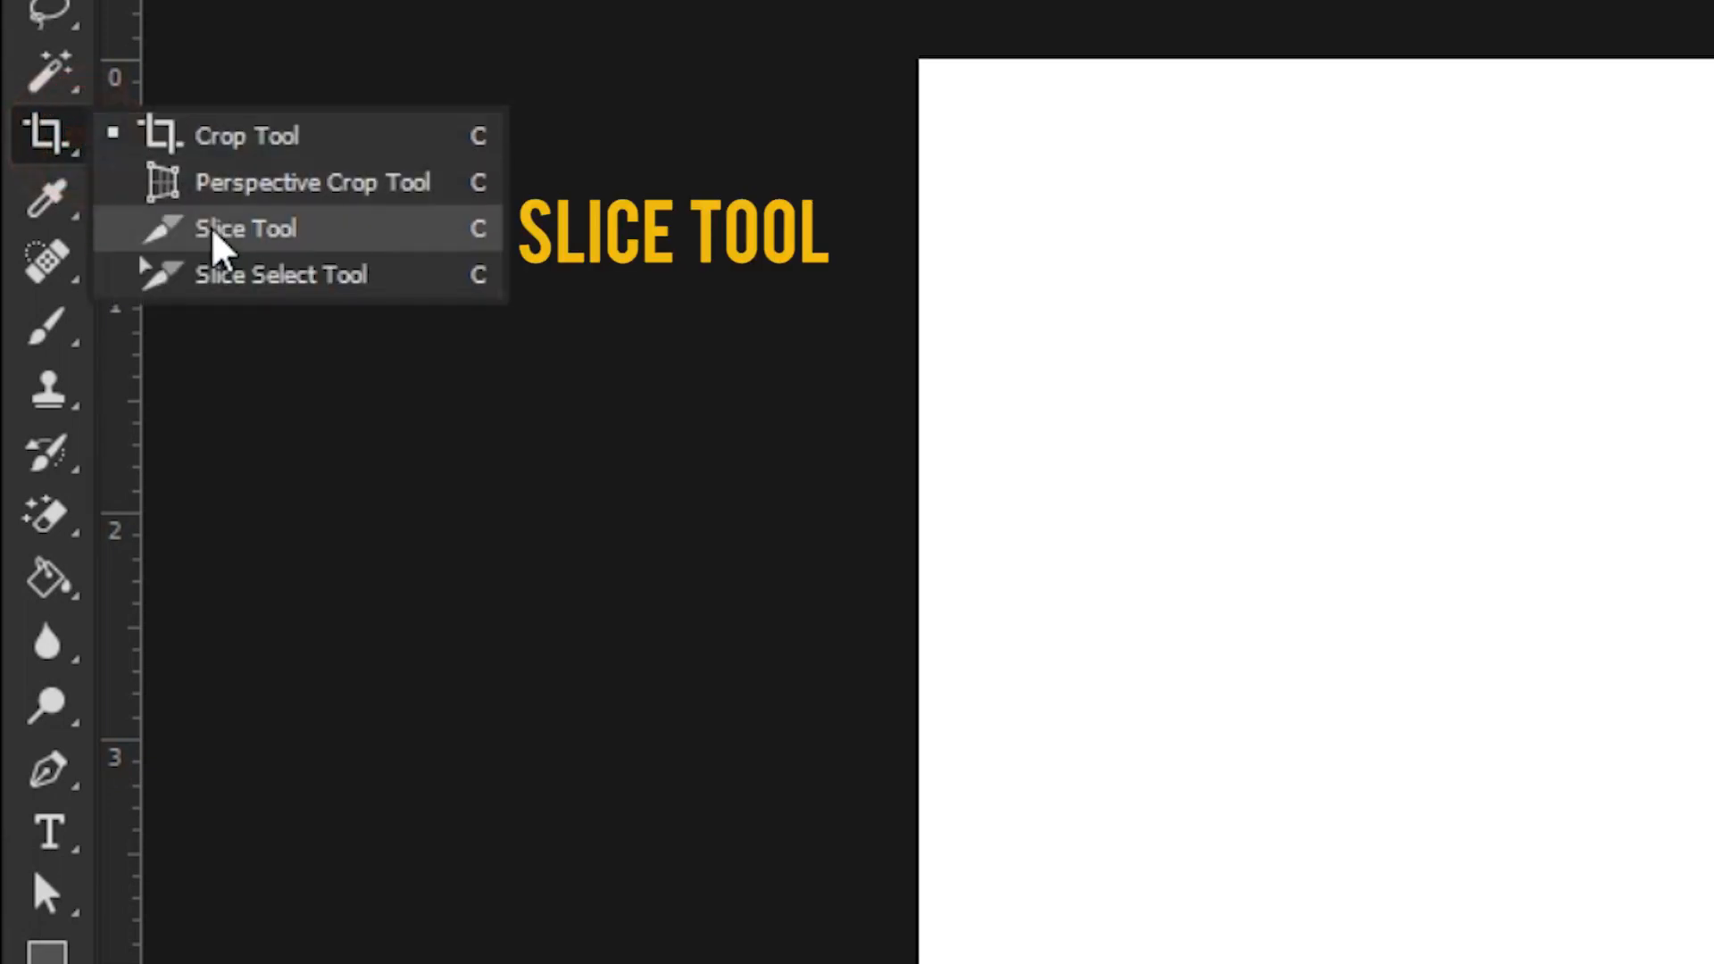
left_click(216, 245)
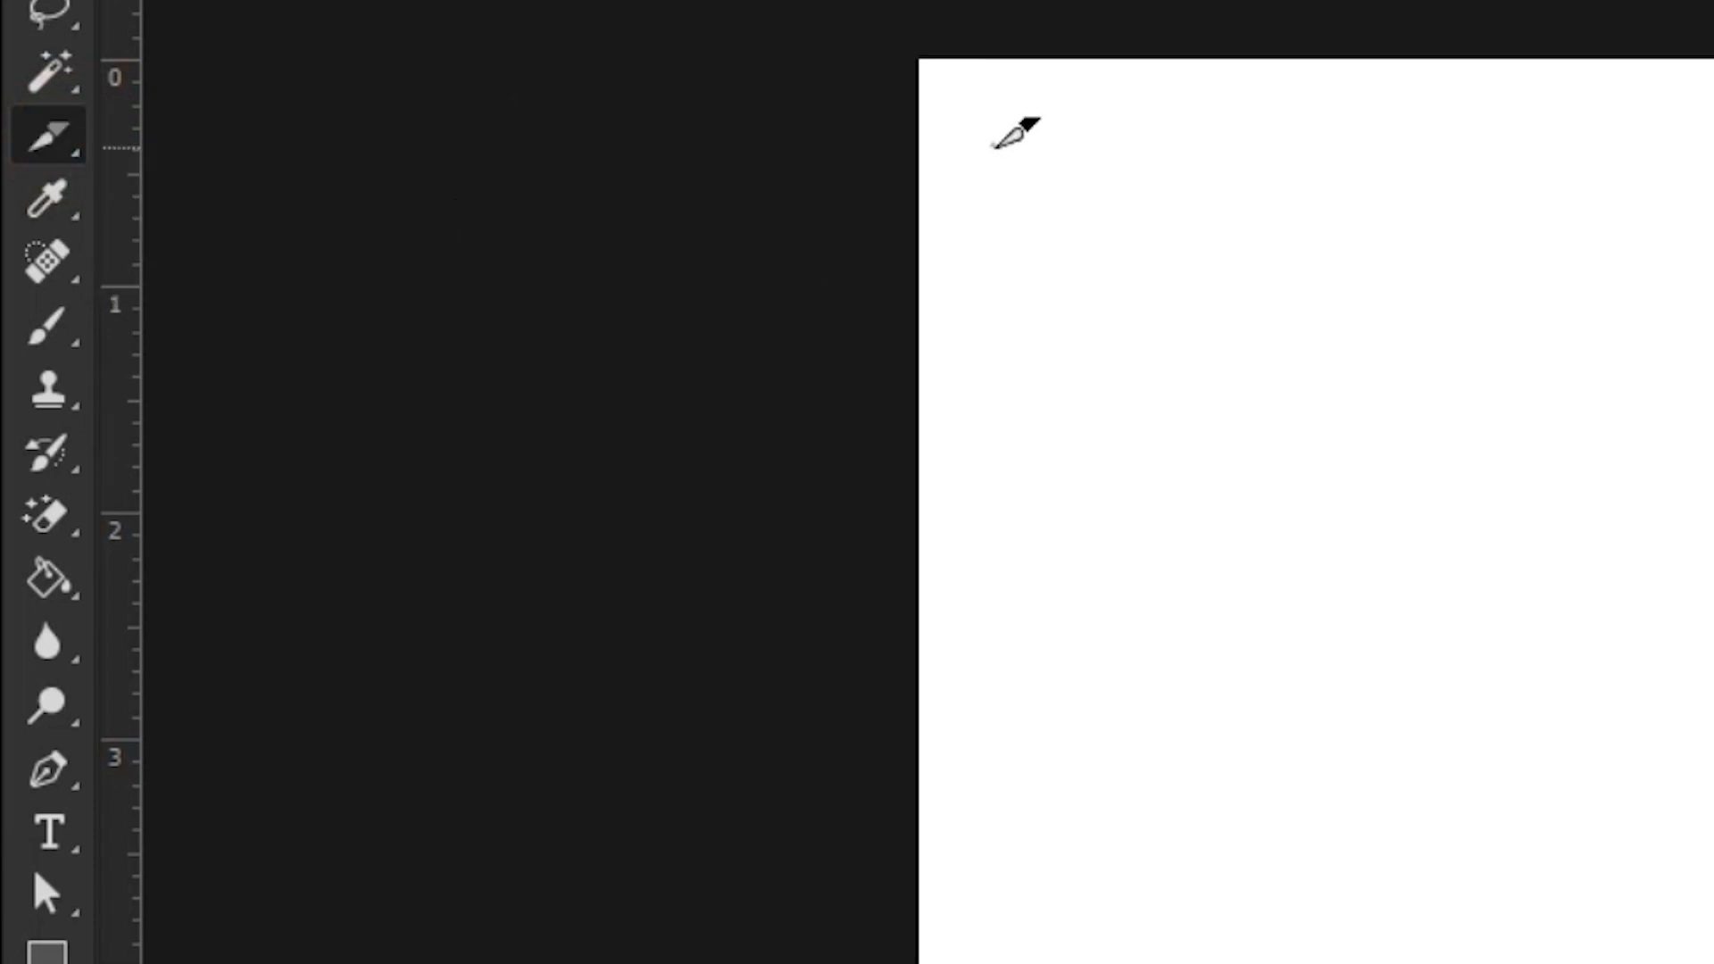
left_click_drag(993, 146, 1370, 479)
left_click_drag(1273, 572, 1672, 875)
left_click_drag(1430, 251, 1713, 568)
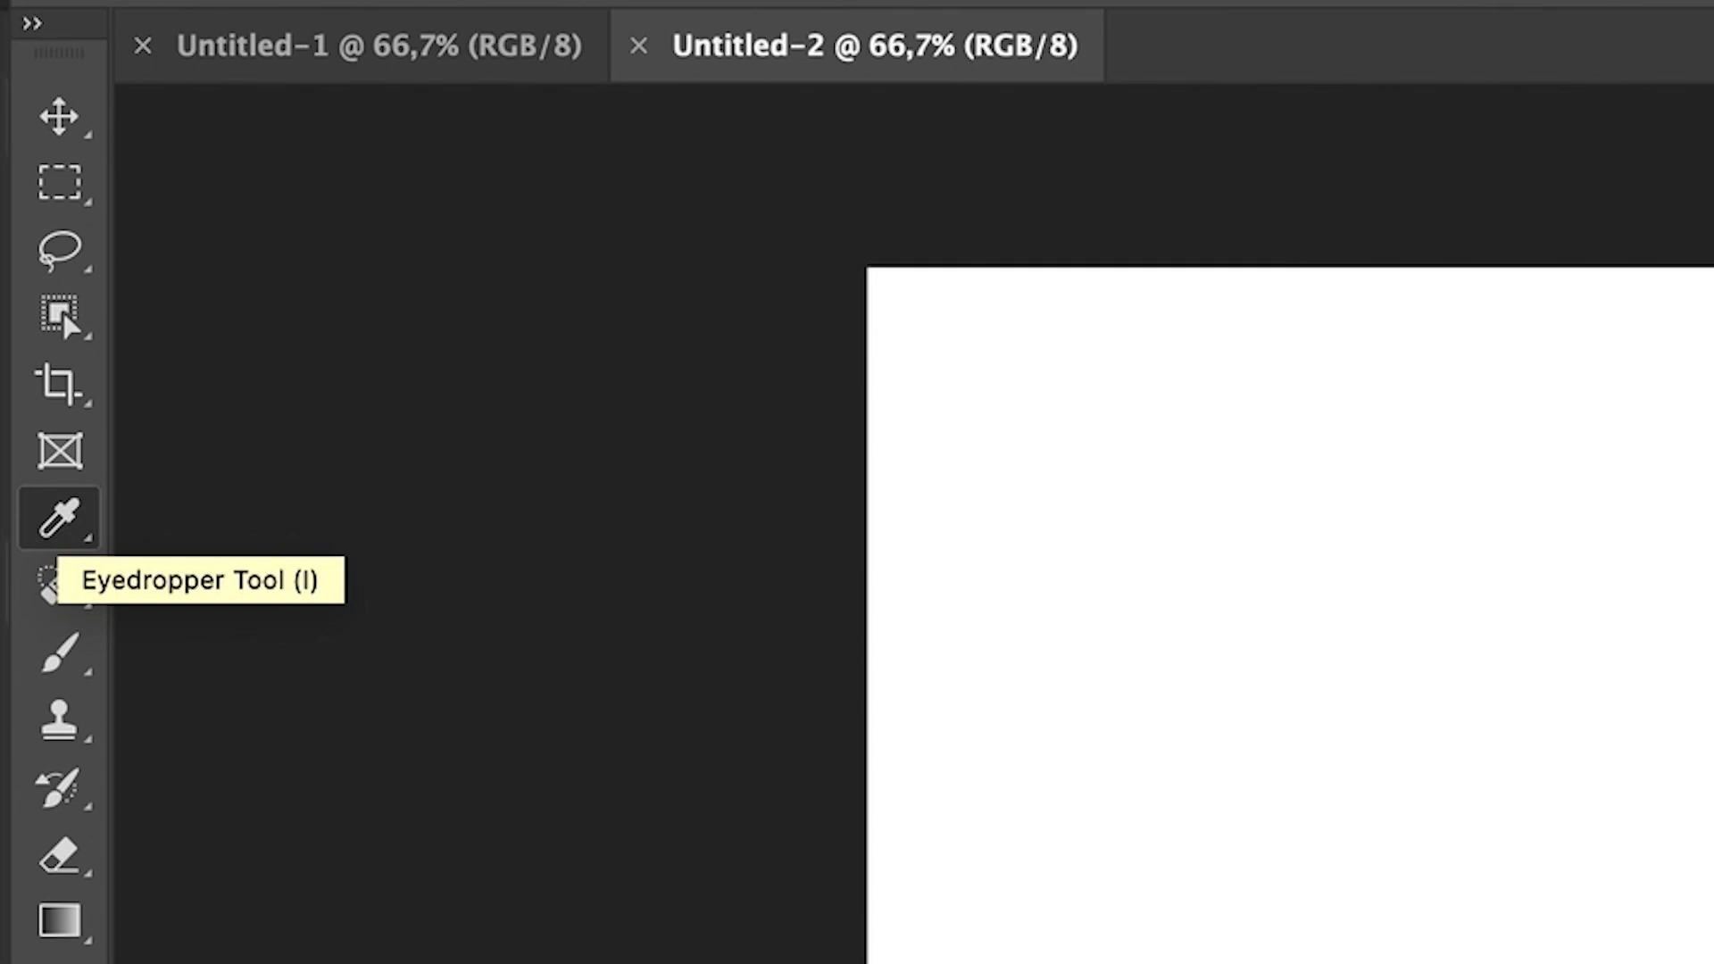
- Sample the dark brown of the man's hair in belajar edit.jpg with the Eyedropper Tool
left_click(888, 692)
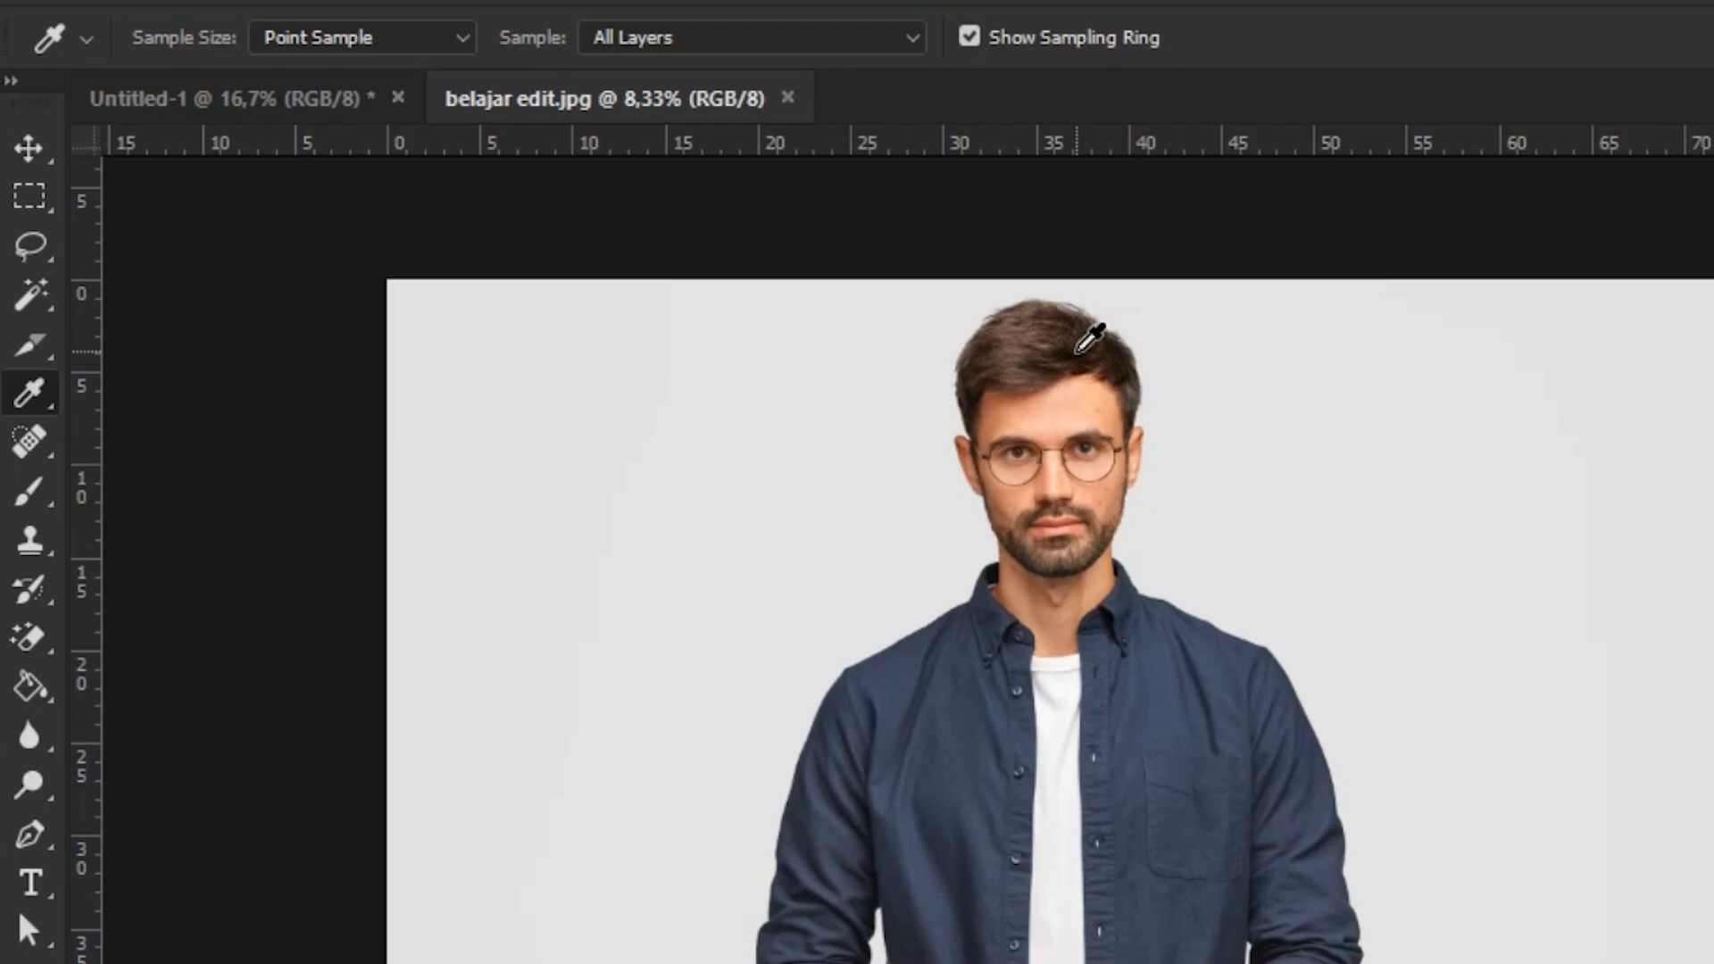
left_click(1077, 350)
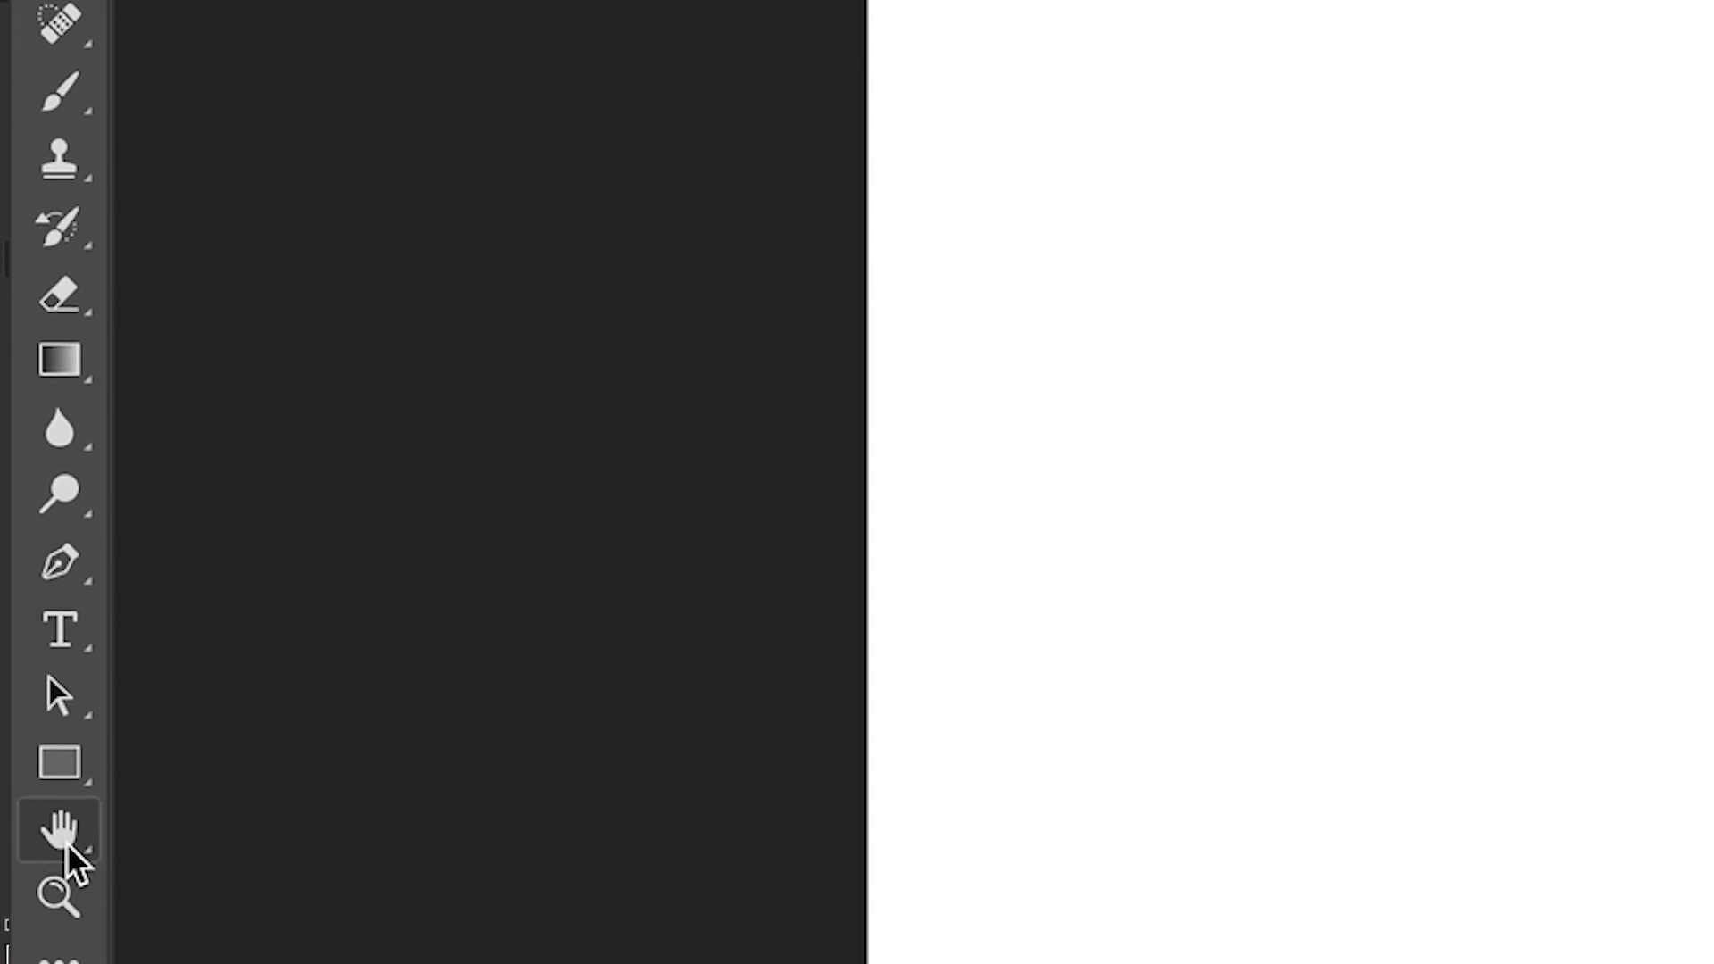
- Pan the belajar edit.jpg photo with the Hand Tool, and zoom in once and back out with the Zoom Tool
left_click(64, 843)
left_click_drag(606, 271, 594, 311)
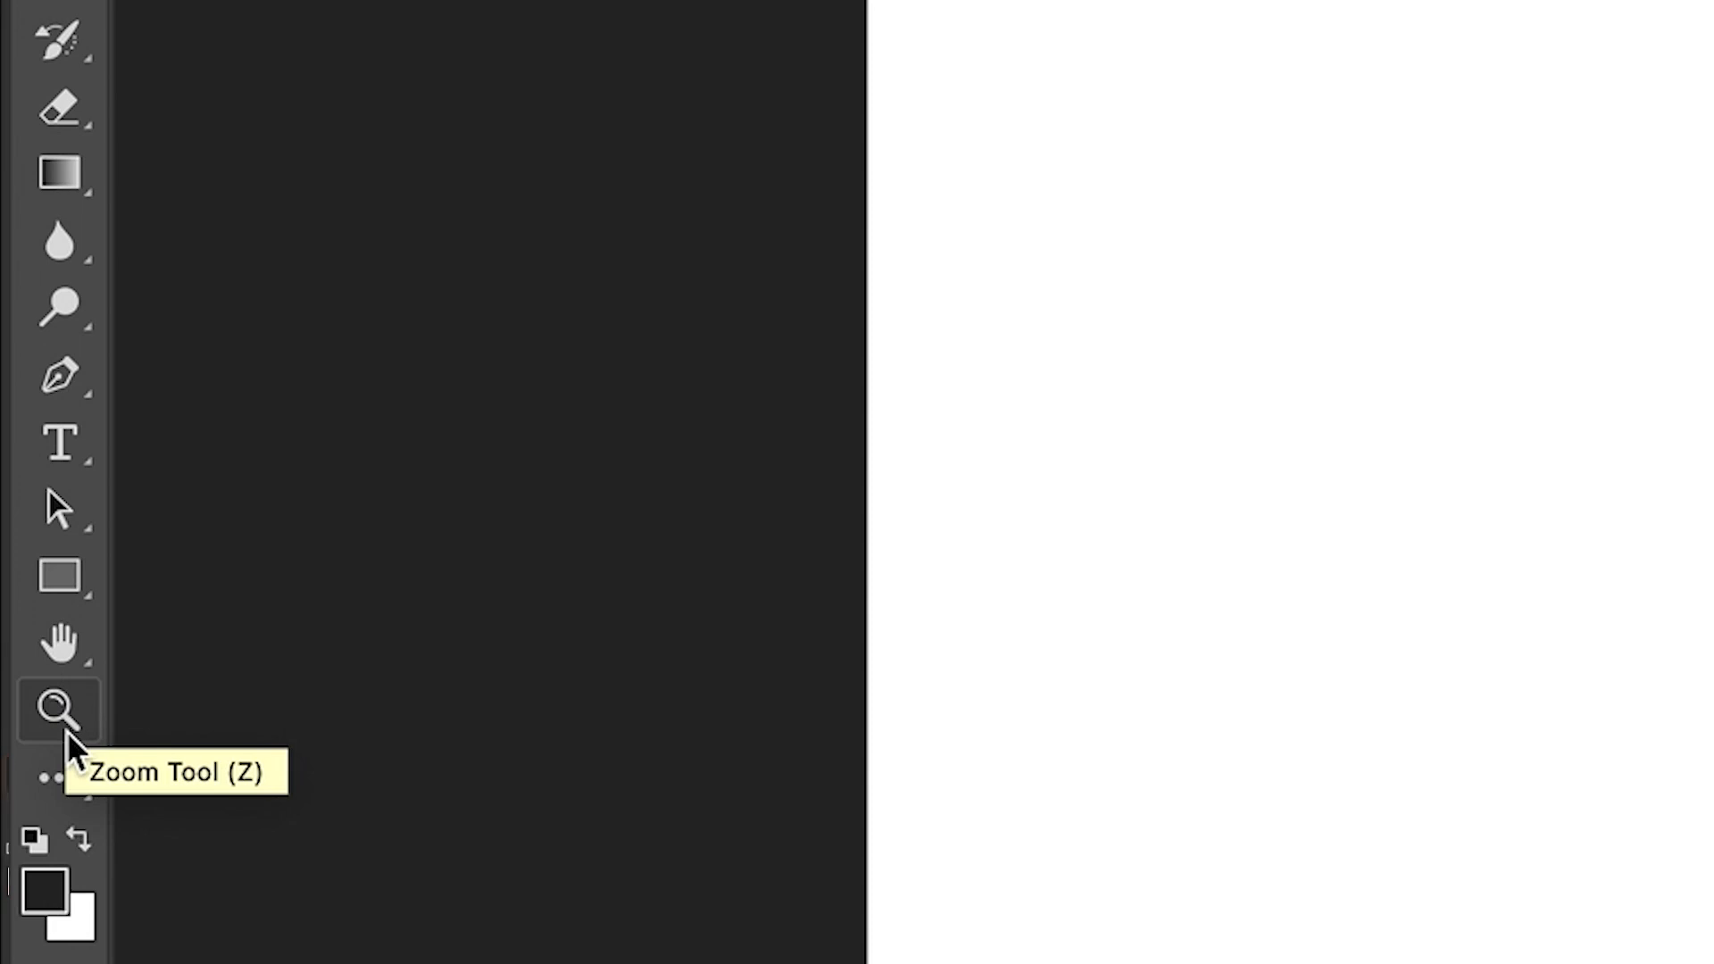
left_click(66, 731)
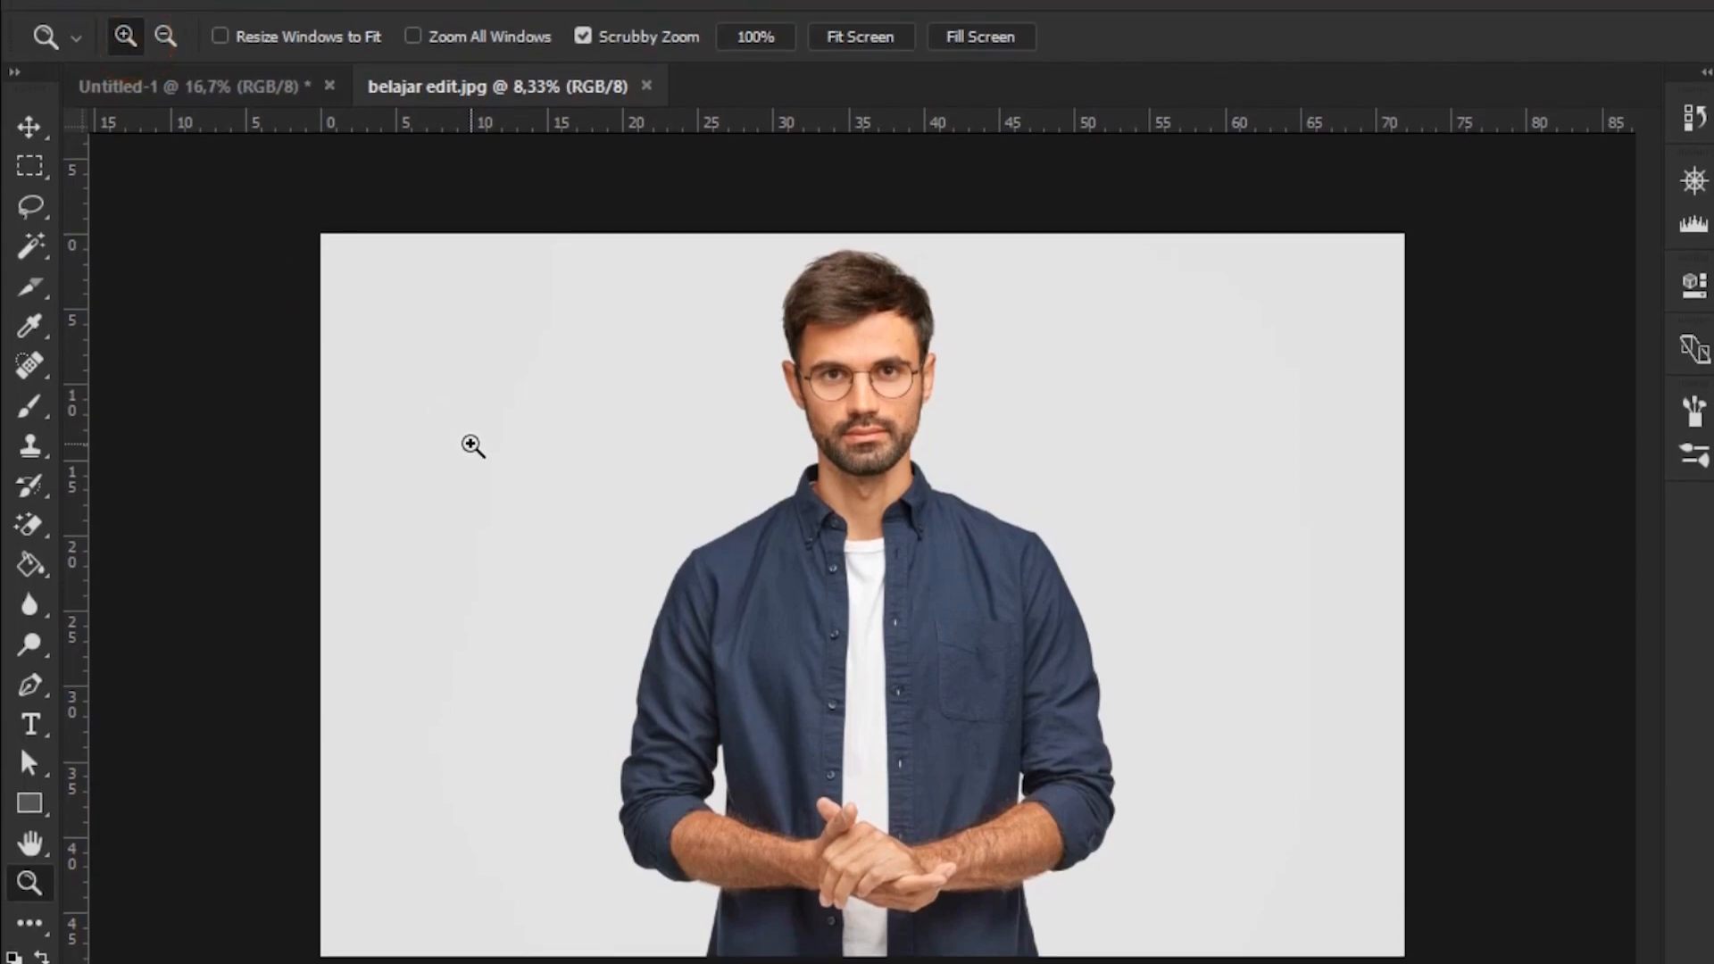
left_click(473, 446)
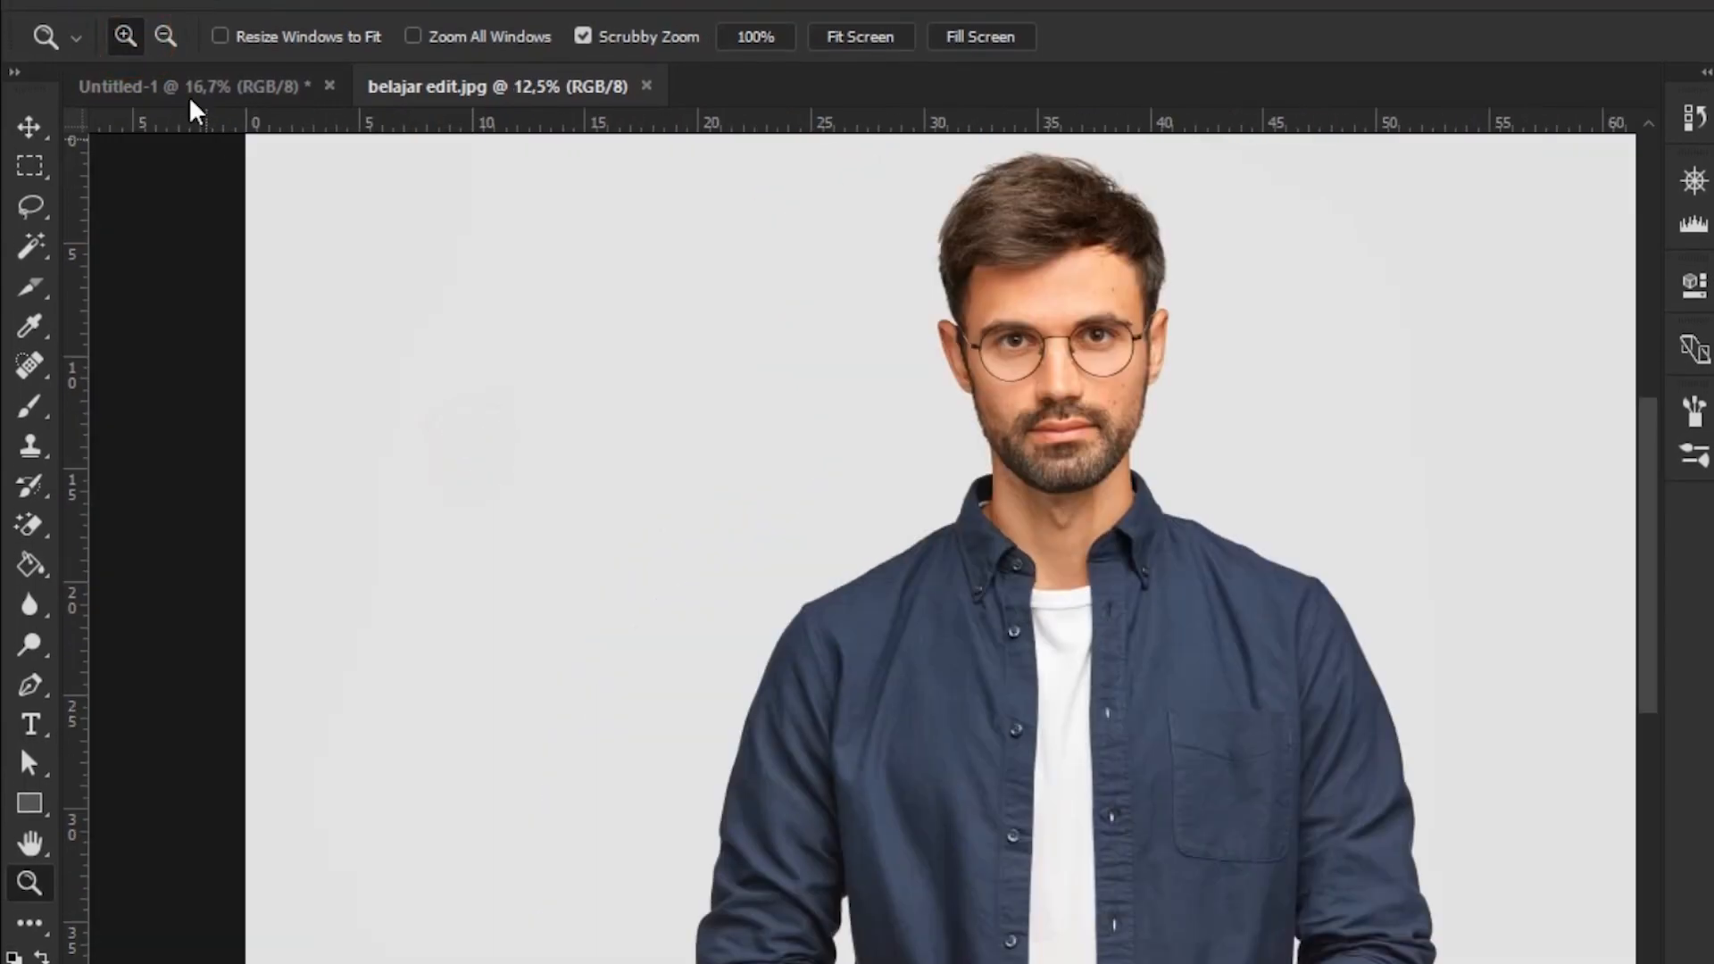
left_click(165, 36)
left_click(491, 478)
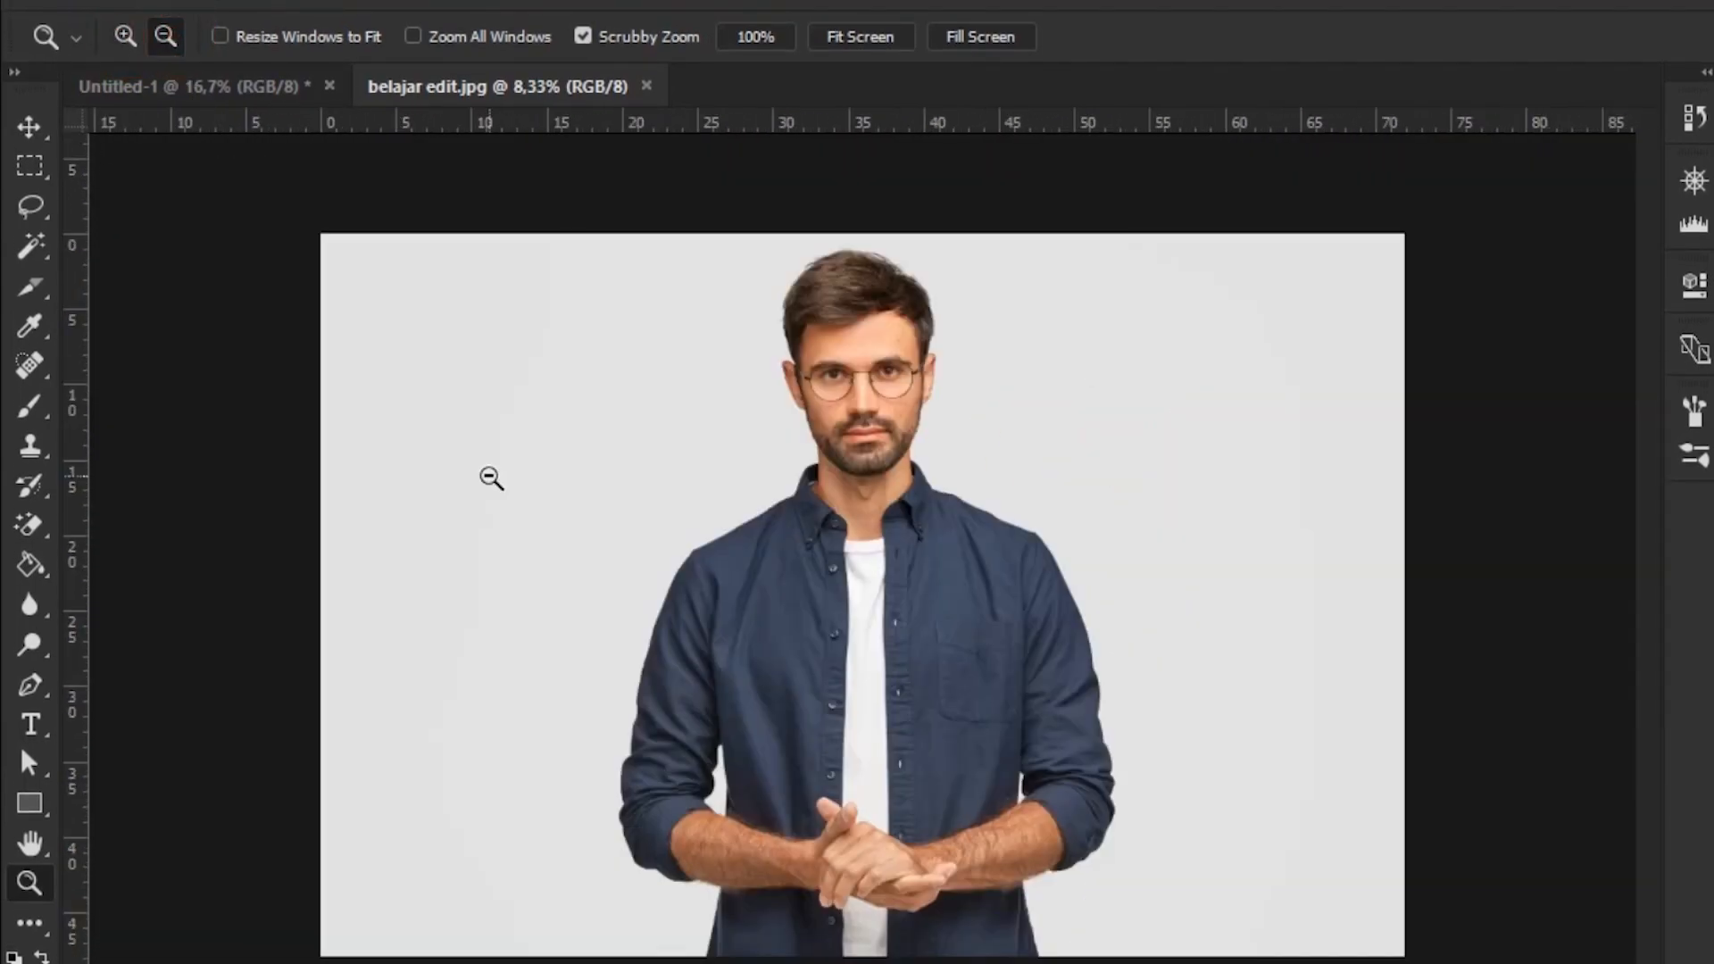
left_click(30, 128)
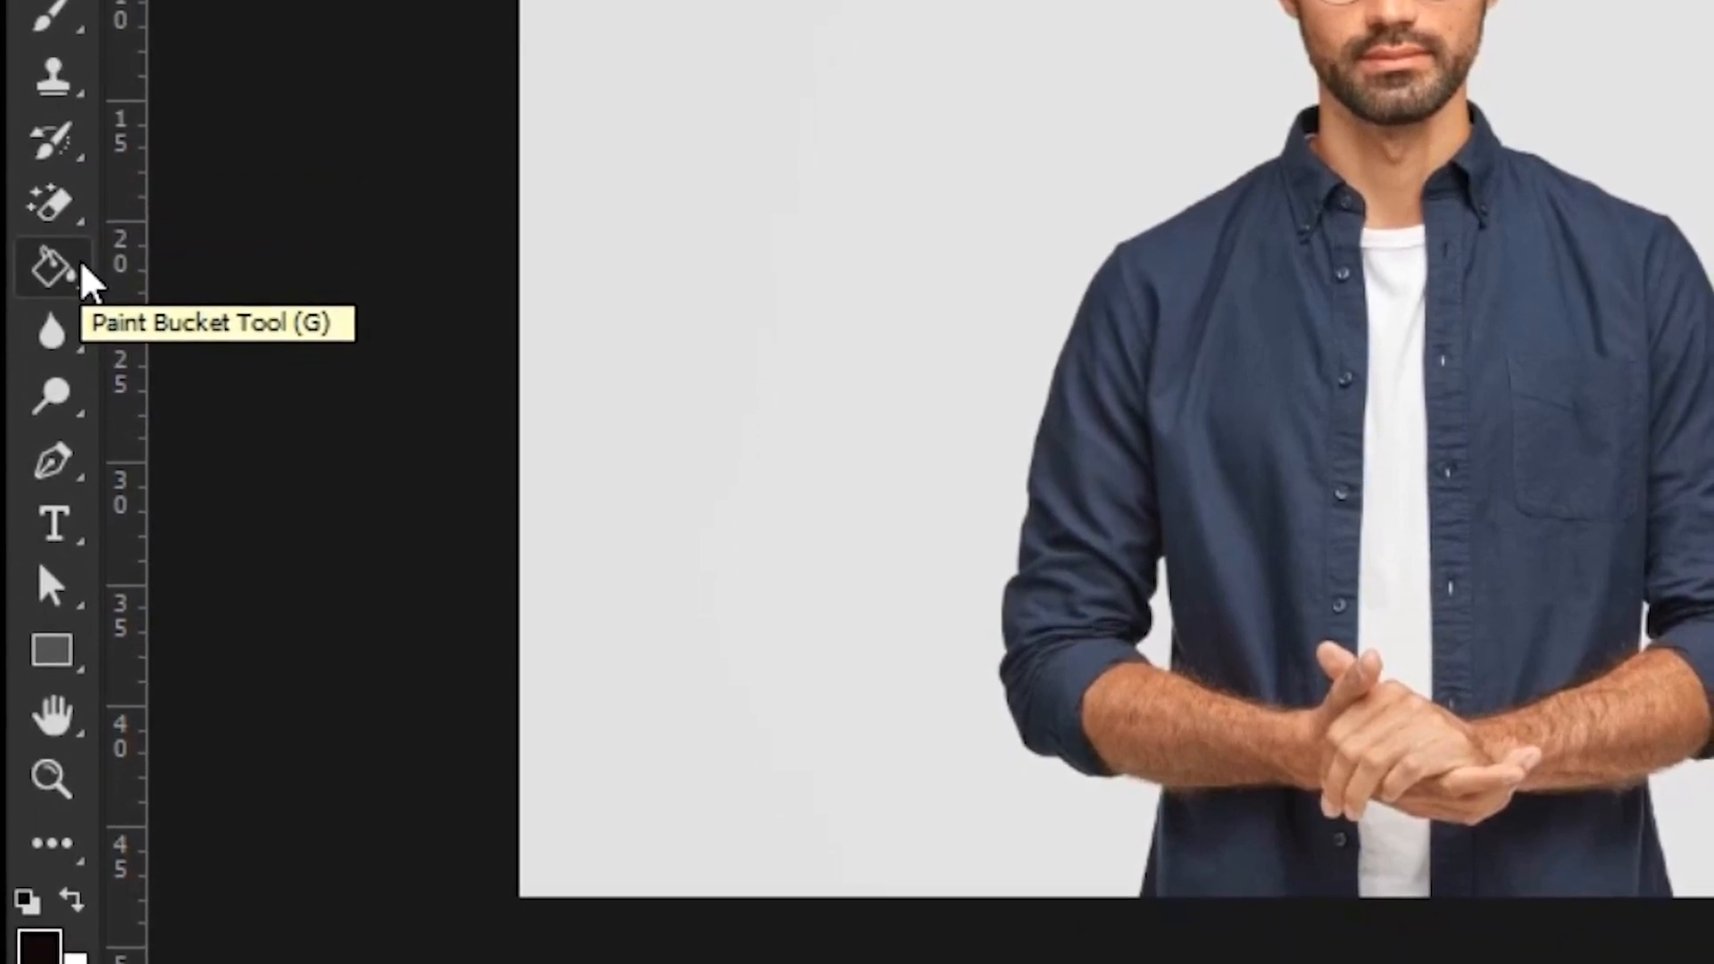
- Fill the photo's light grey background with the dark foreground colour using the Paint Bucket Tool
left_click(82, 281)
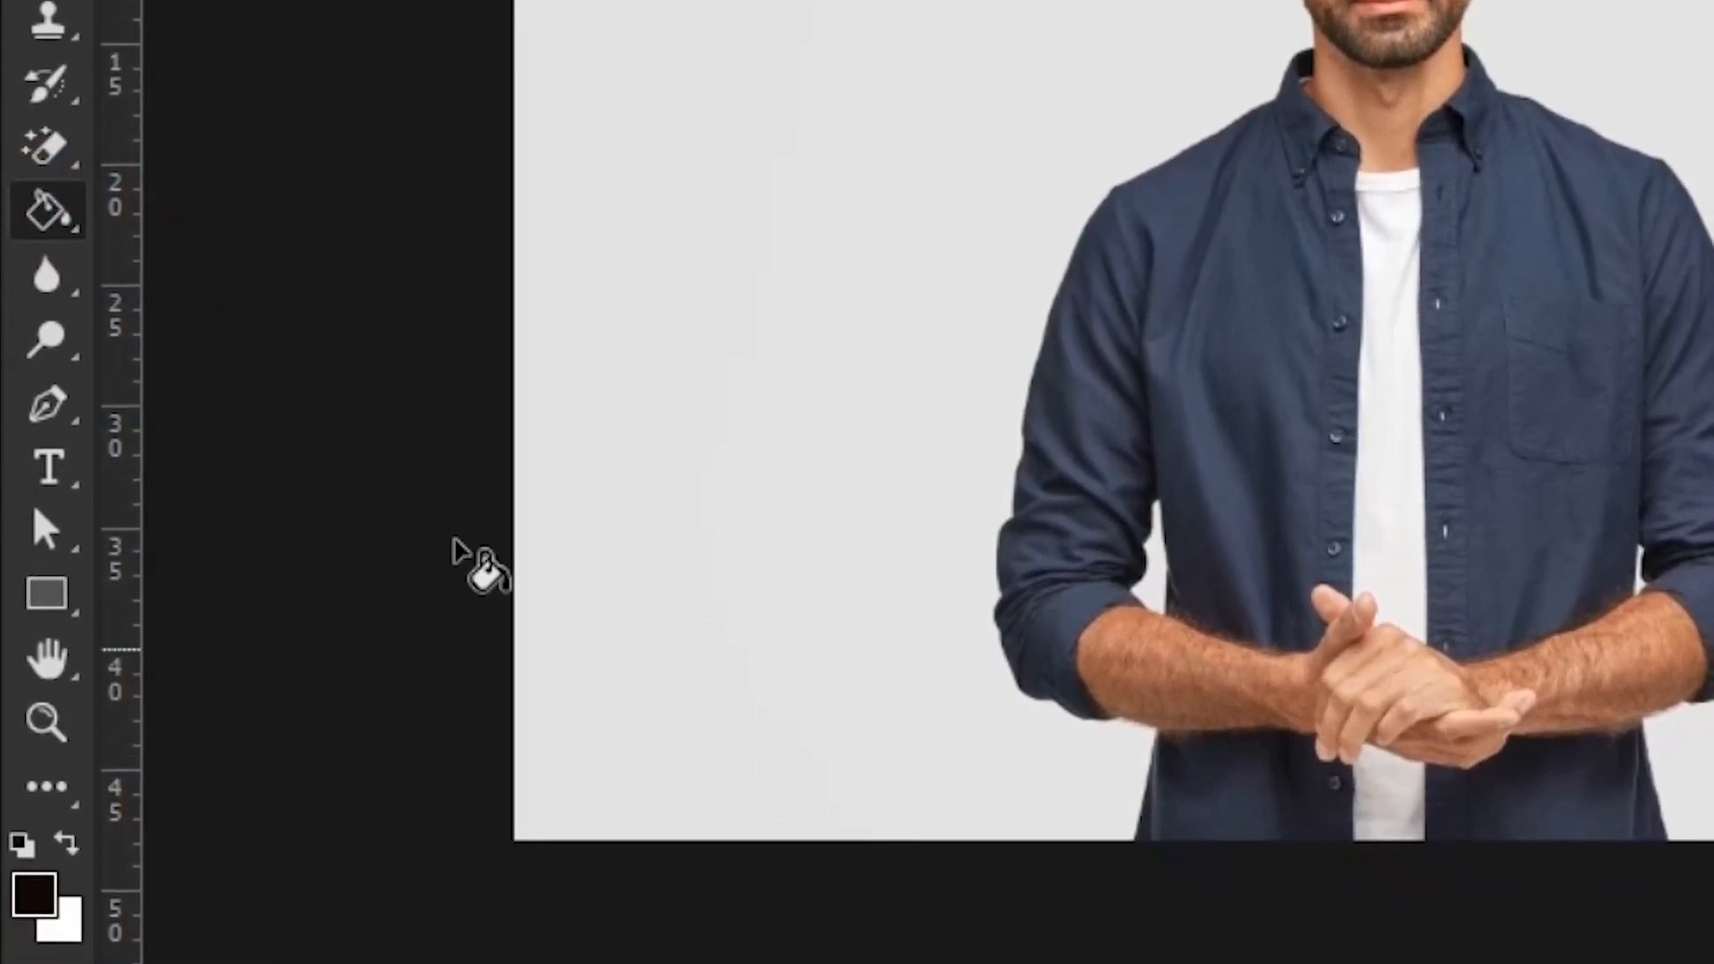
left_click(663, 252)
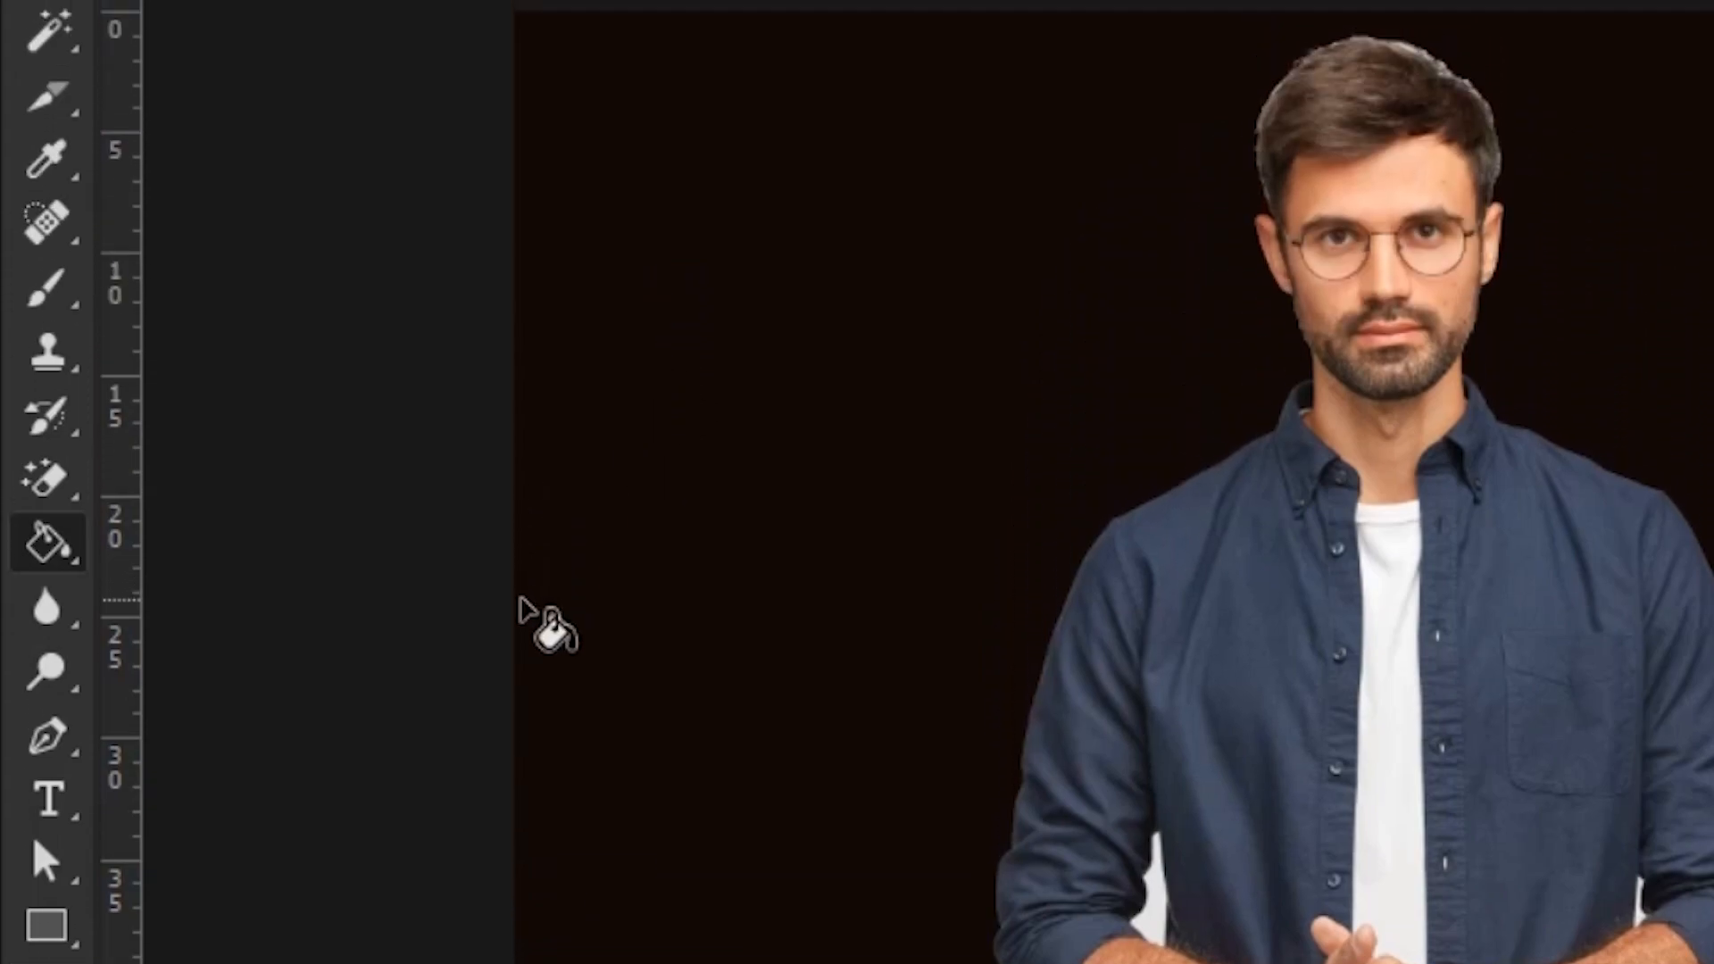
- Paint a freehand white stroke across the man's shirt with the Brush Tool at 250 px
left_click(52, 293)
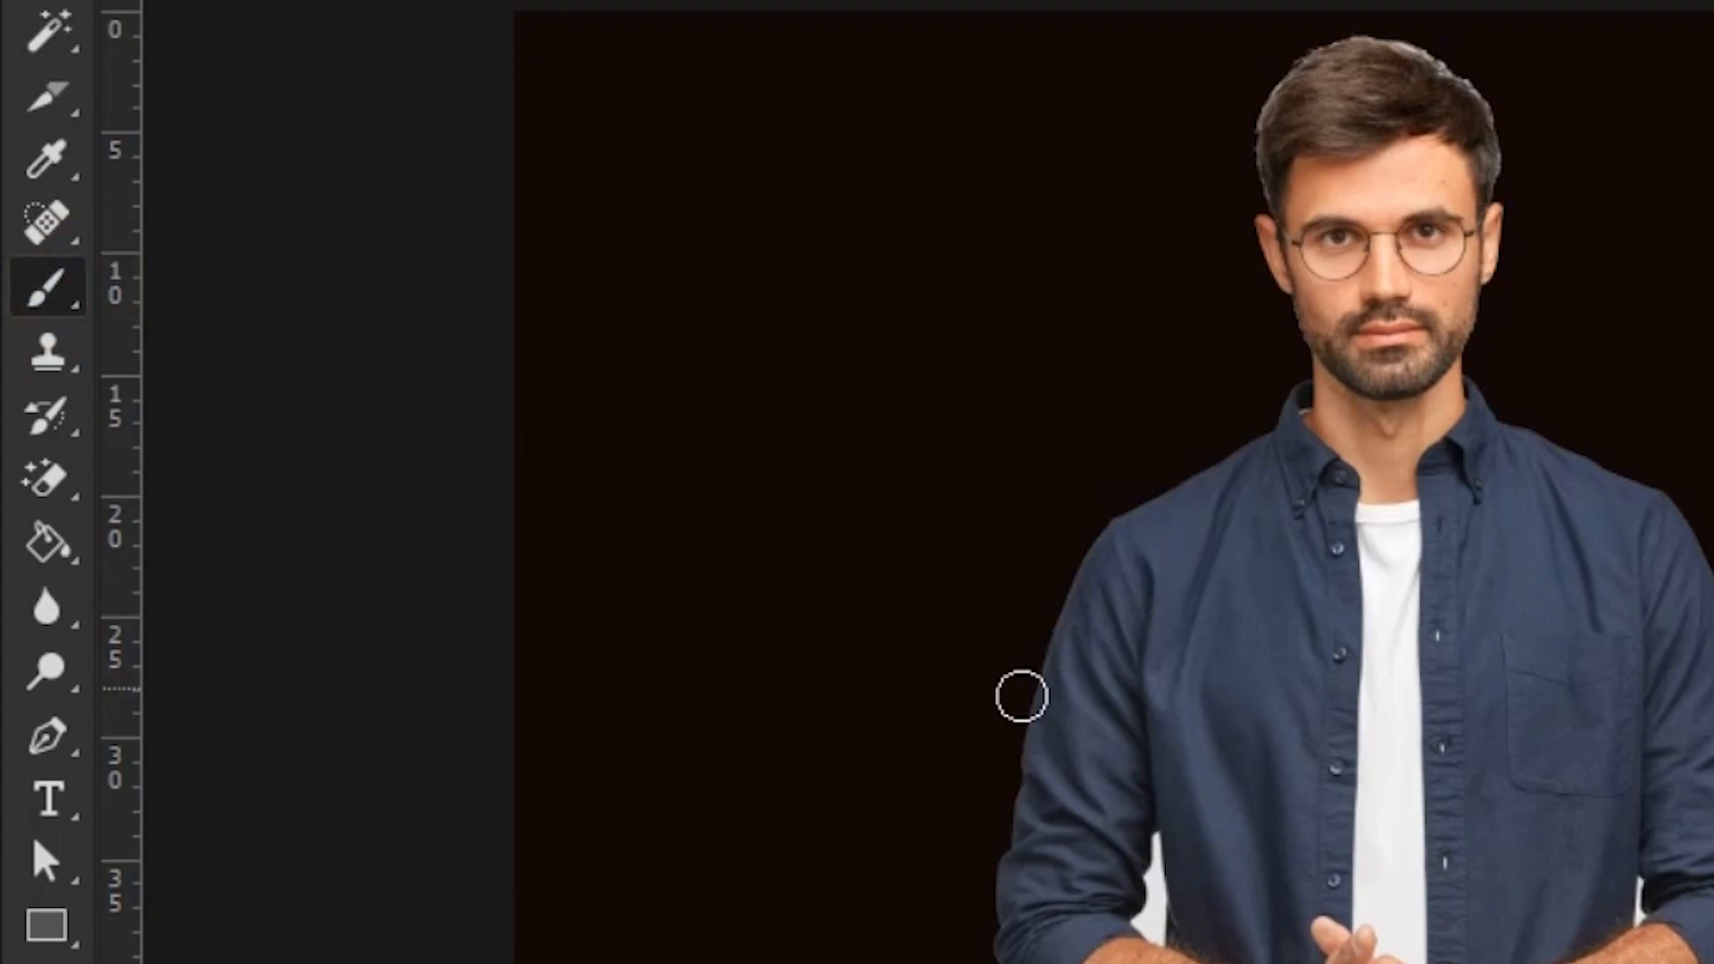
mouse_move(1035, 681)
left_mouse_down()
mouse_move(1438, 508)
mouse_move(987, 873)
mouse_move(1709, 665)
left_mouse_up()
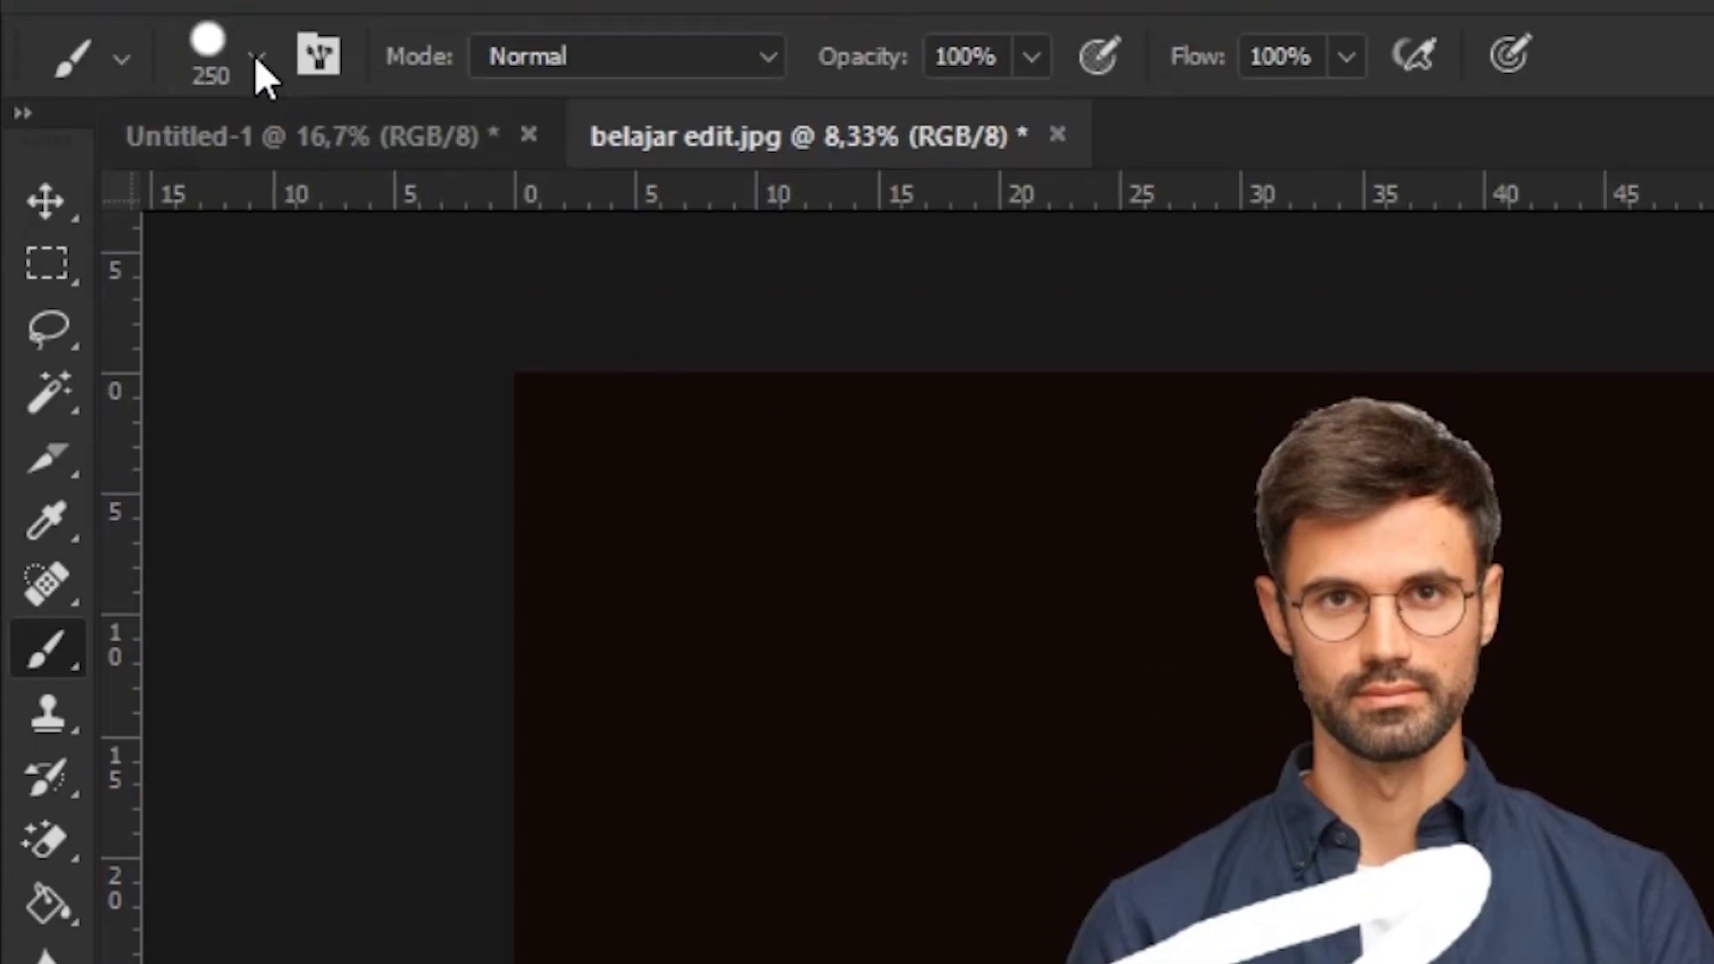
- Examine the Brush Tool's size, hardness and available brush presets
left_click(256, 59)
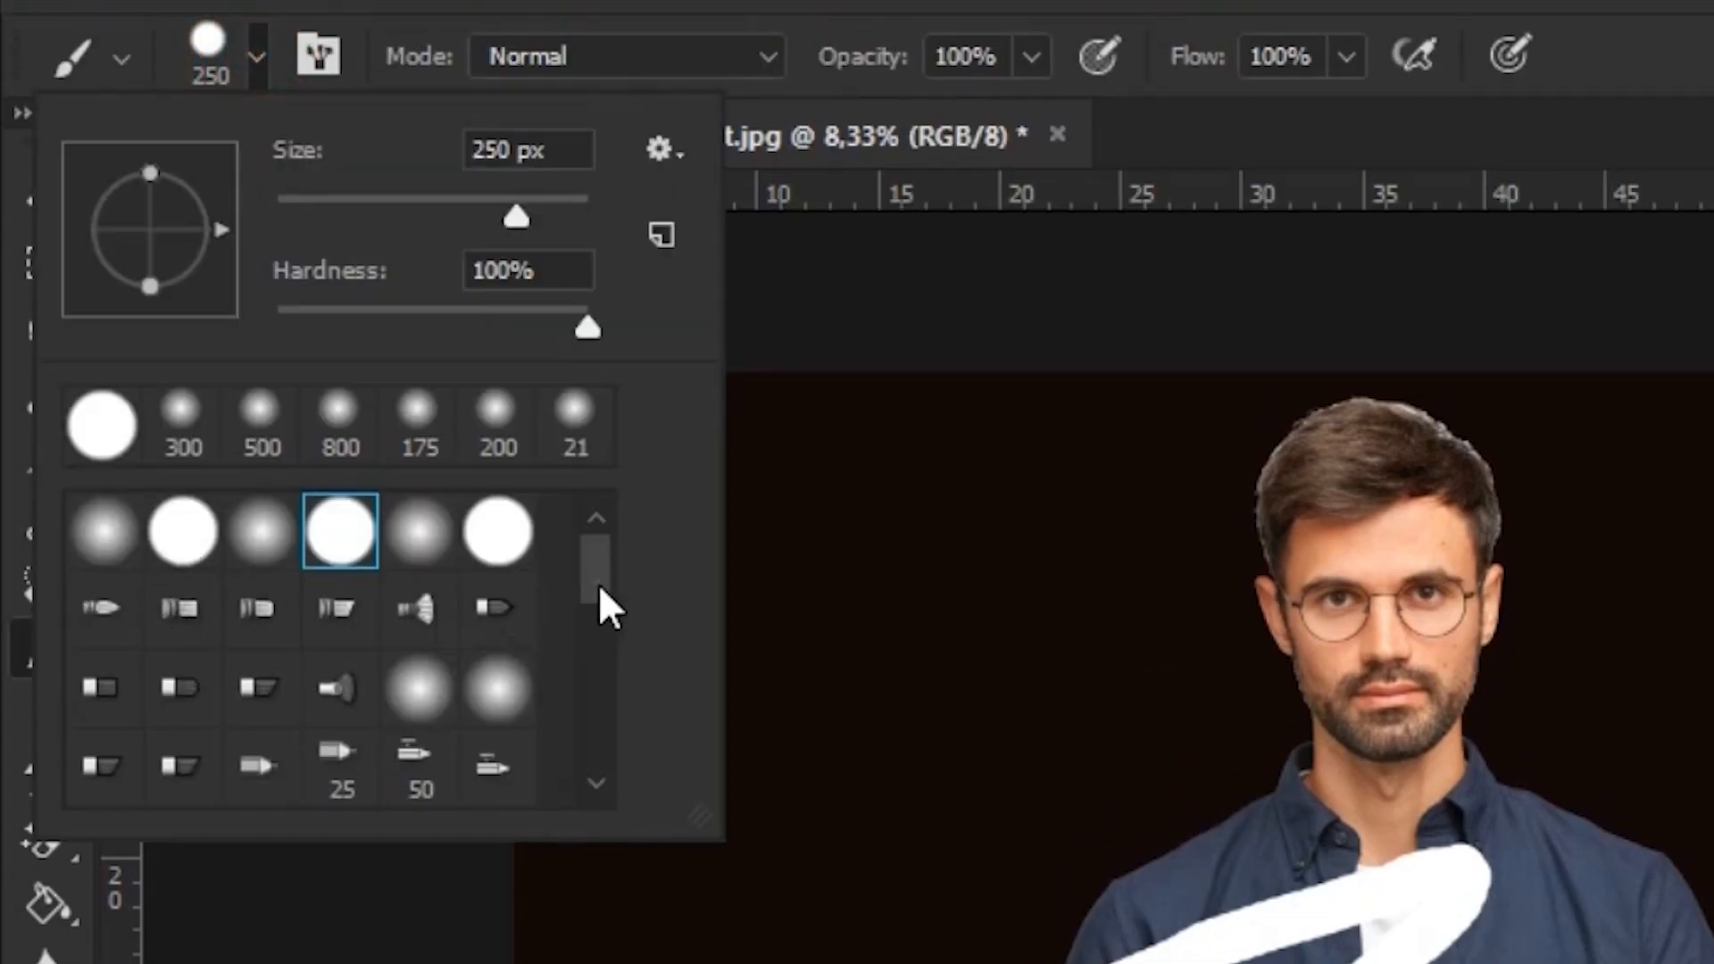
left_click_drag(604, 601, 624, 692)
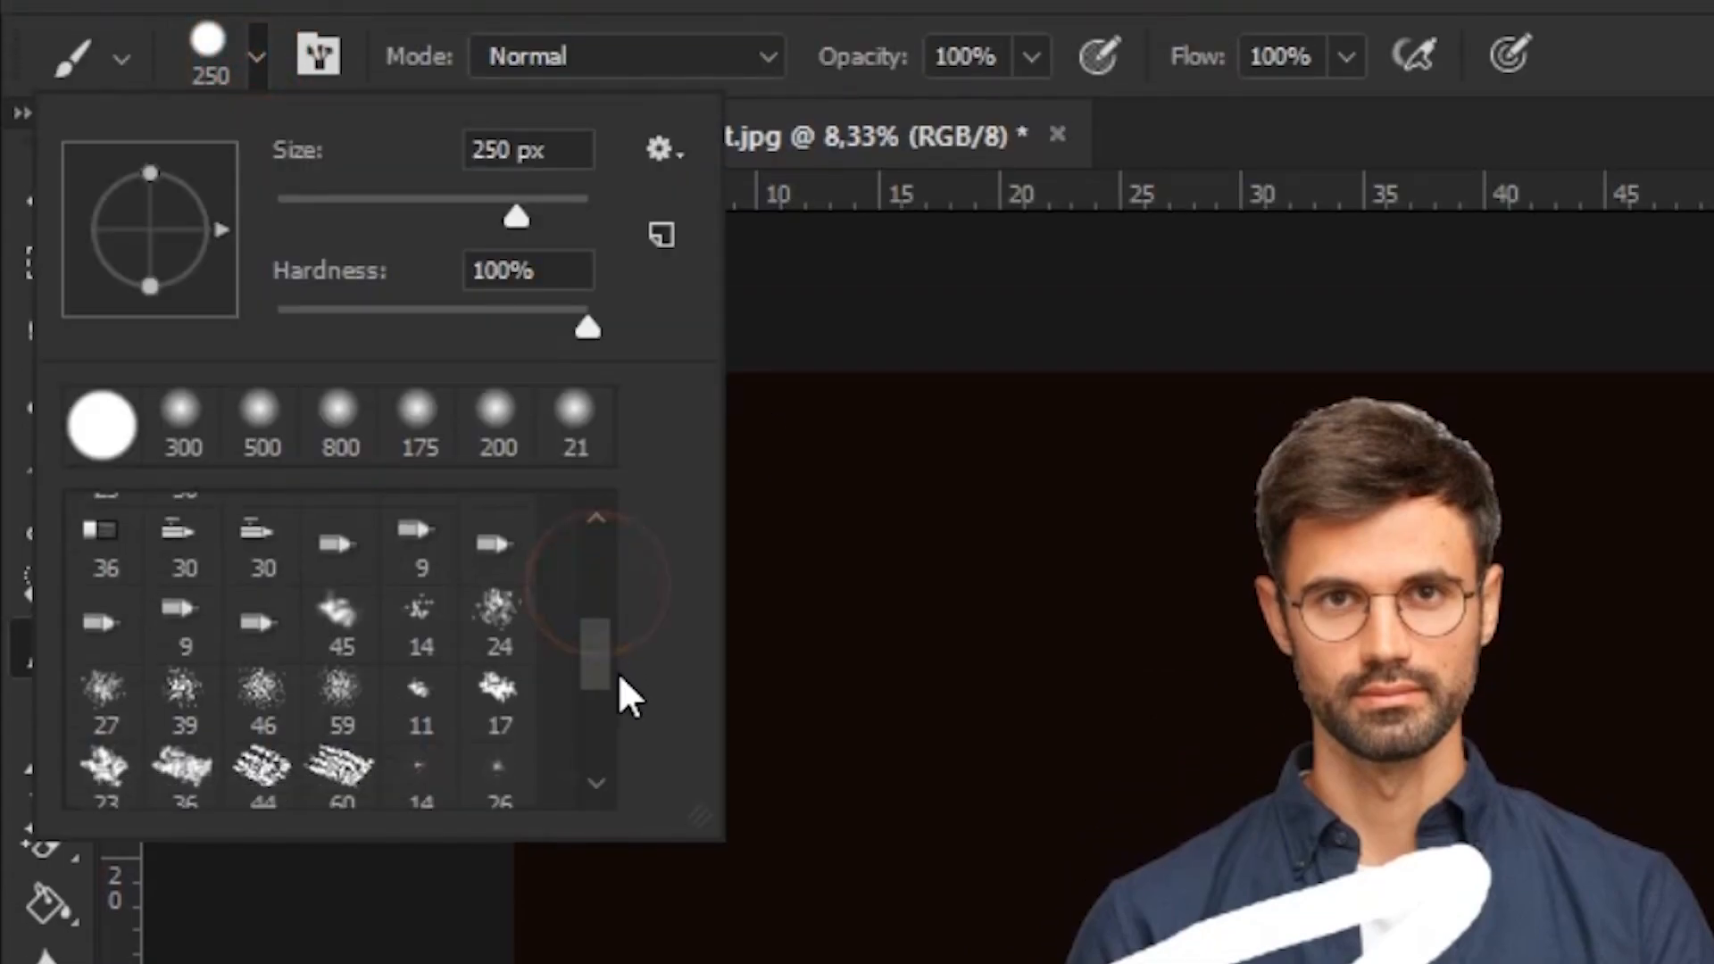
left_click(880, 298)
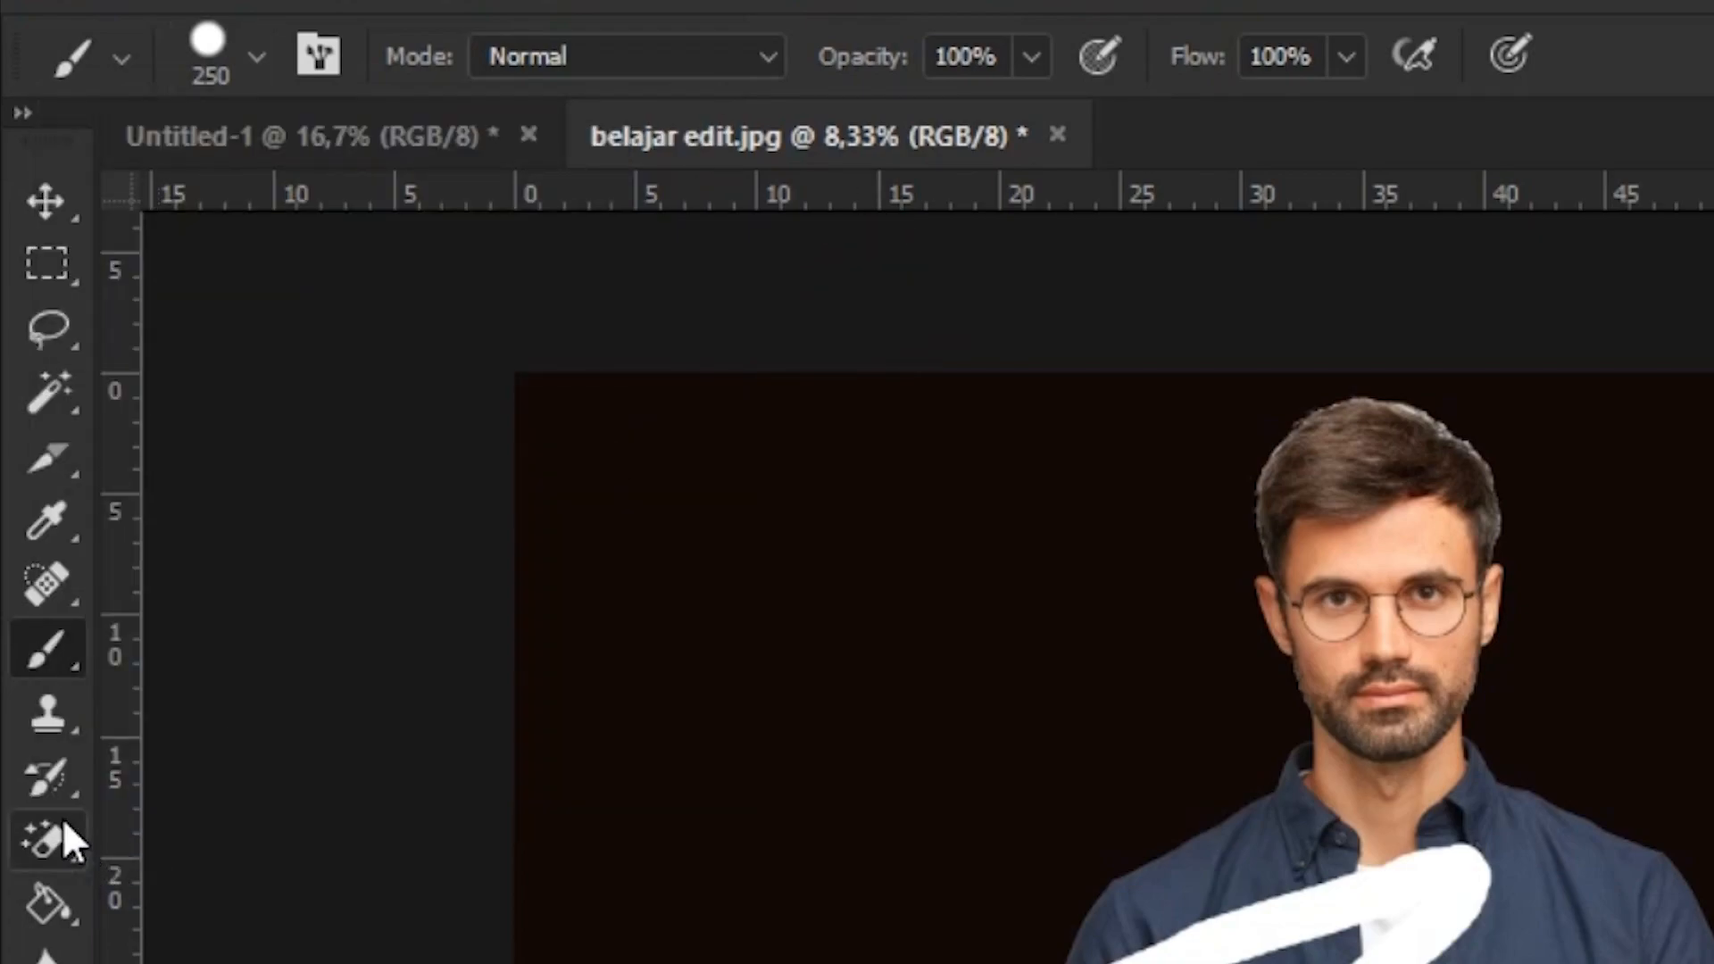
- Restore the man's shirt under the white stroke with the History Brush Tool at 600 px
left_click(47, 784)
left_click(1106, 898)
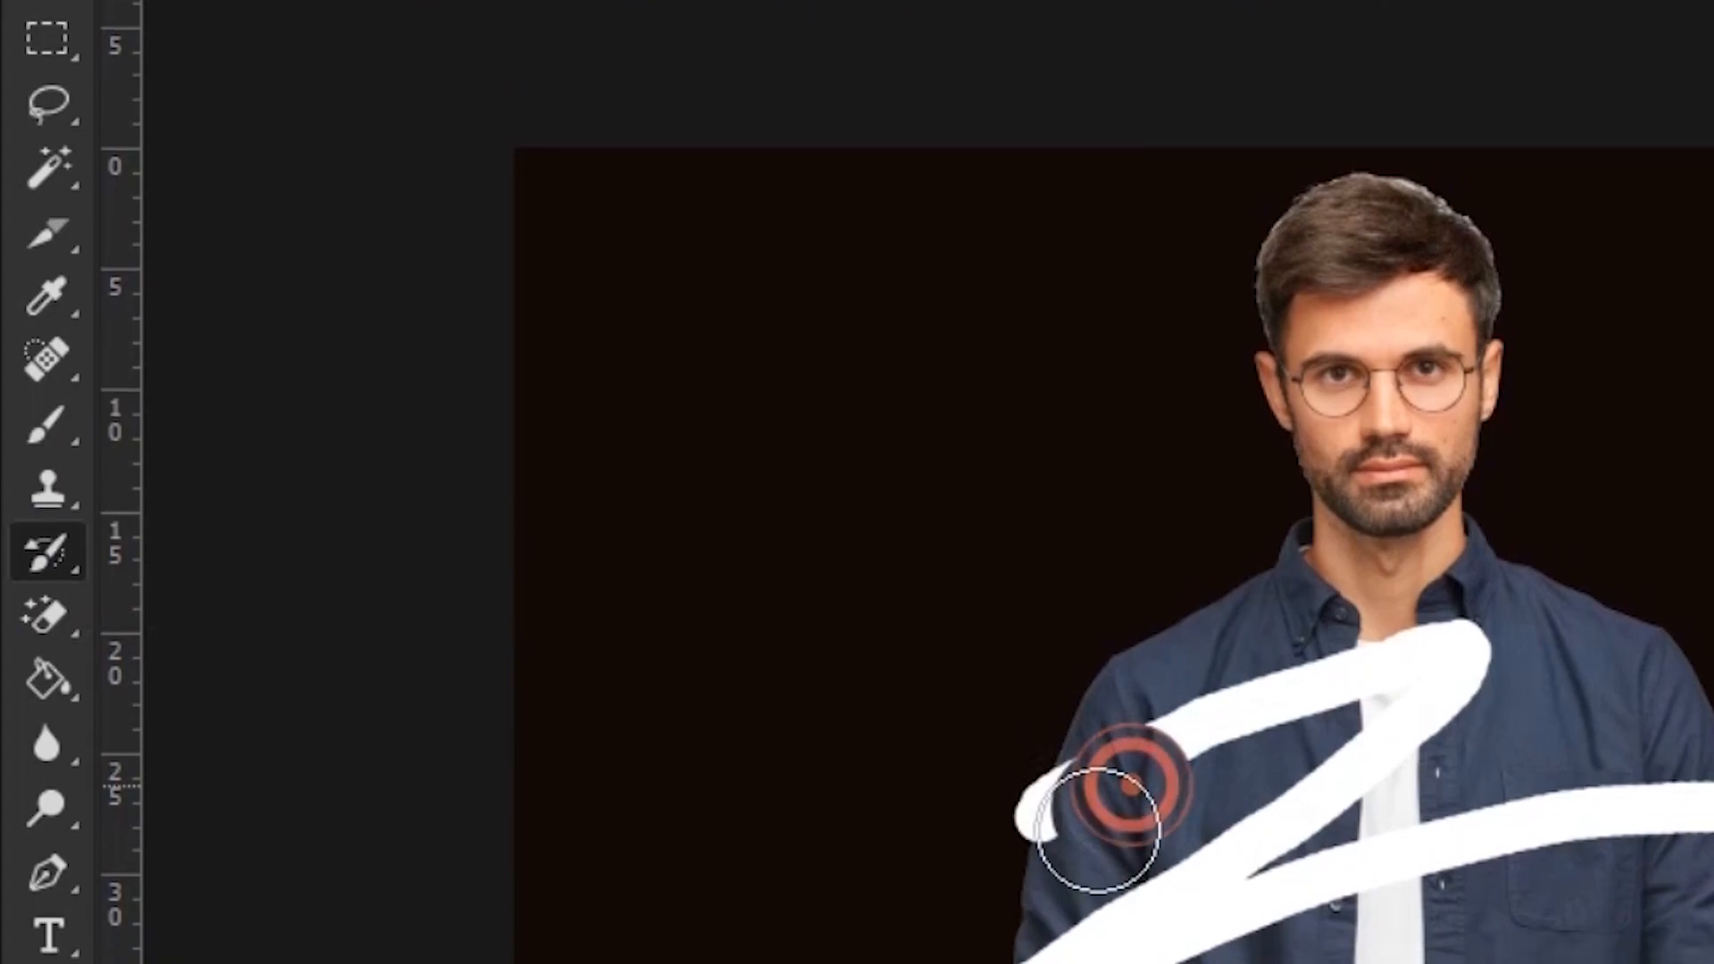
mouse_move(1437, 604)
left_mouse_down()
mouse_move(1459, 569)
mouse_move(1285, 608)
left_mouse_up()
mouse_move(1433, 539)
left_mouse_down()
mouse_move(1060, 895)
mouse_move(1065, 864)
mouse_move(1060, 900)
mouse_move(1399, 823)
left_mouse_up()
mouse_move(1199, 818)
left_mouse_down()
mouse_move(1493, 730)
mouse_move(1388, 700)
left_mouse_up()
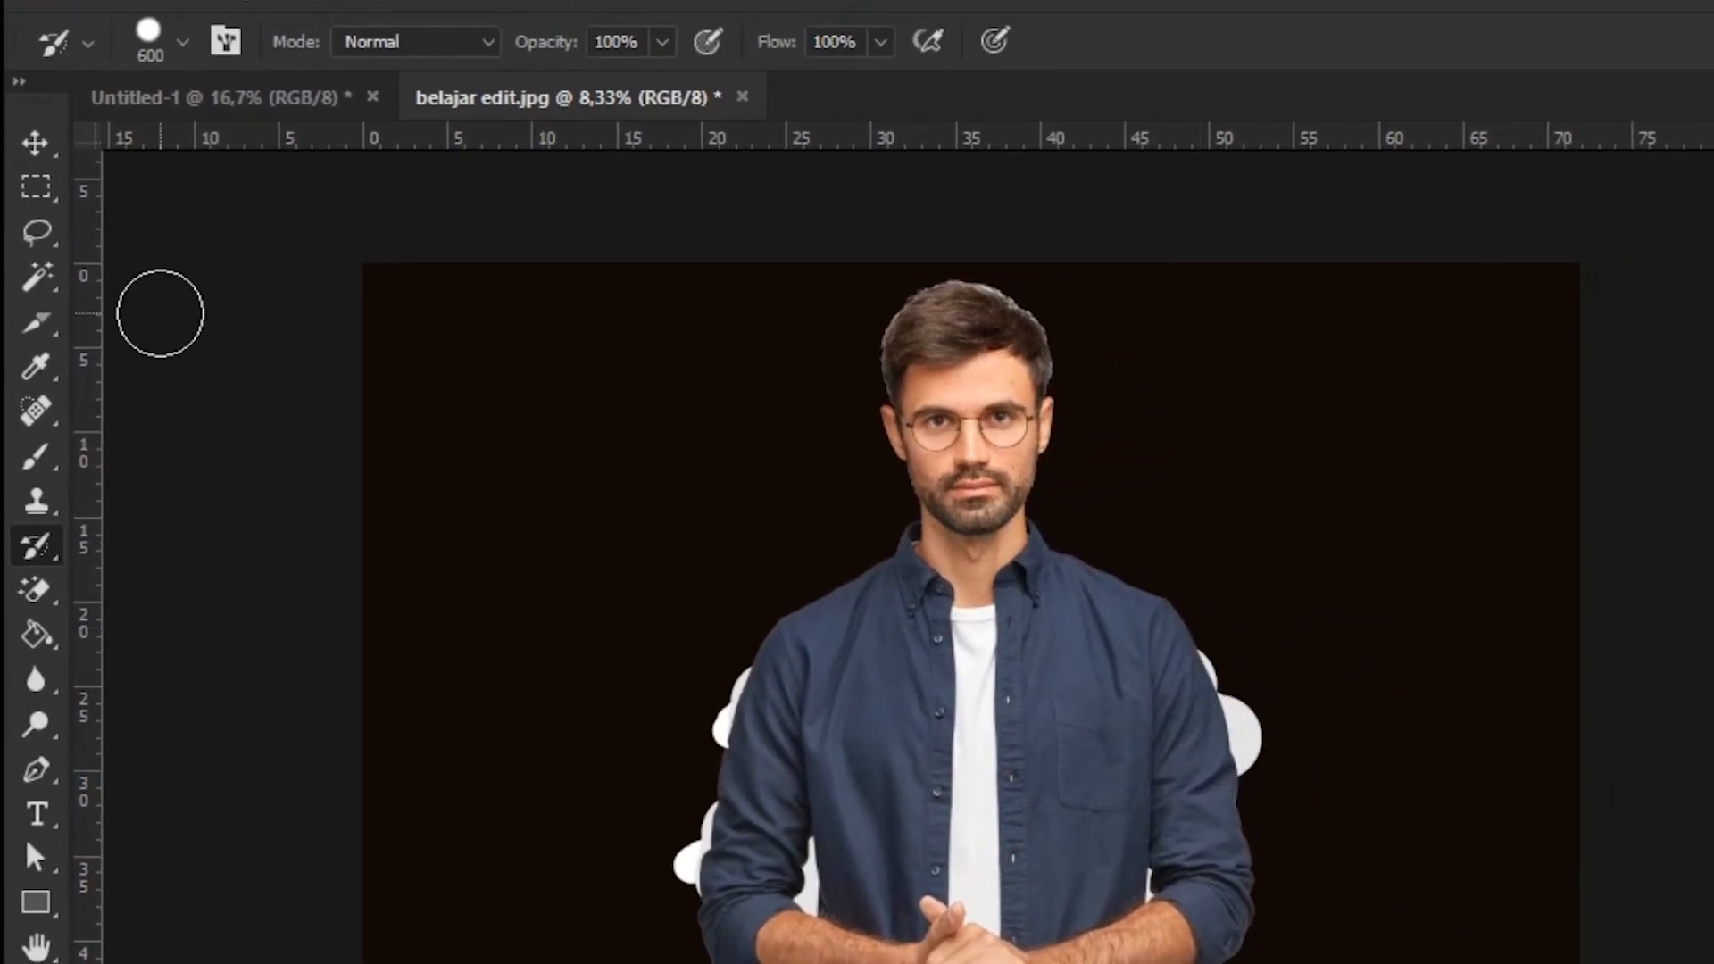
left_click(35, 144)
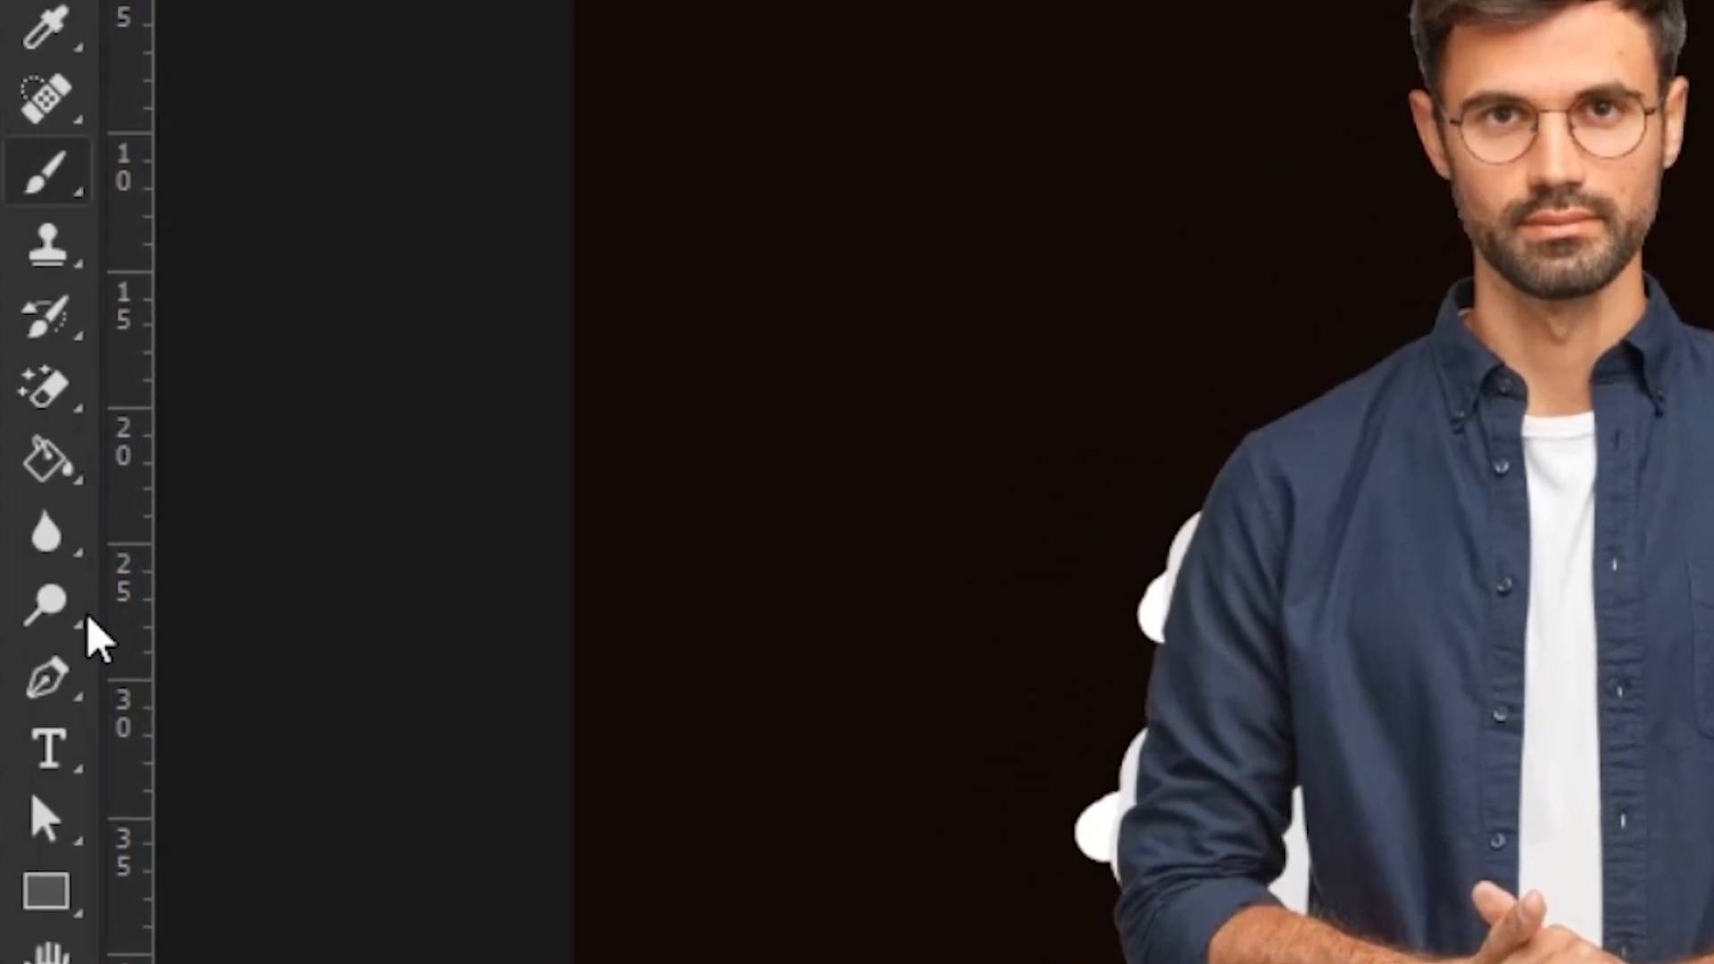
- Activate the Horizontal Type Tool, and switch it to the Vertical Type Tool
right_click(60, 744)
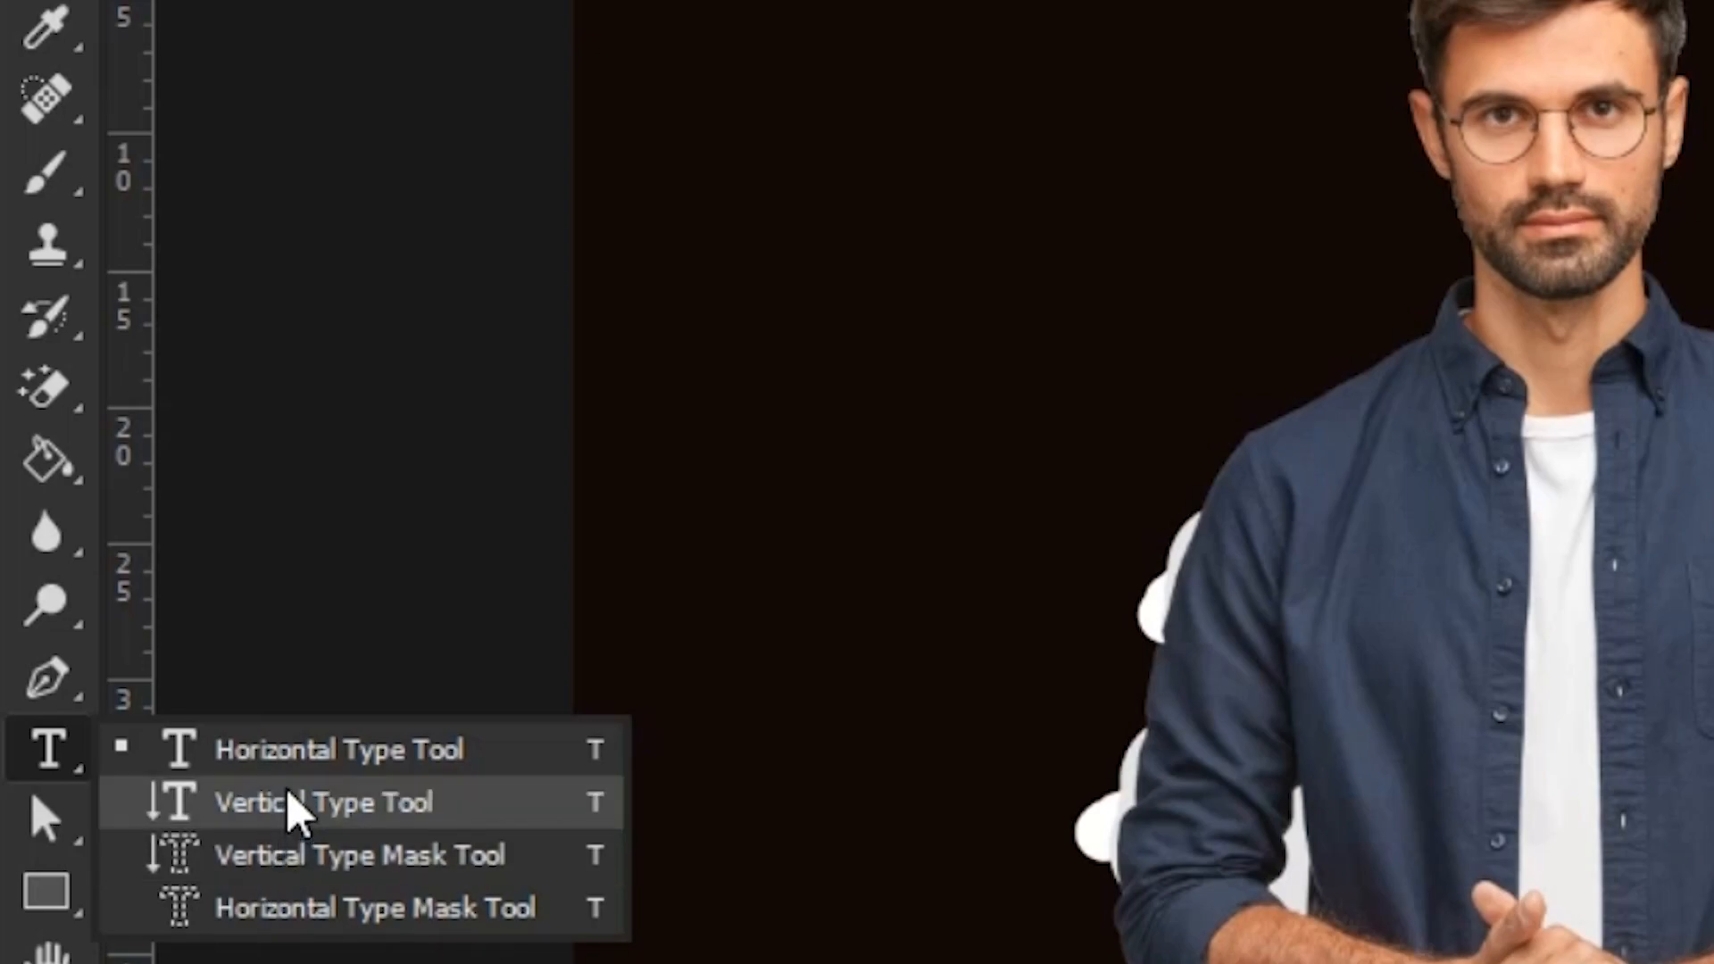
left_click(281, 754)
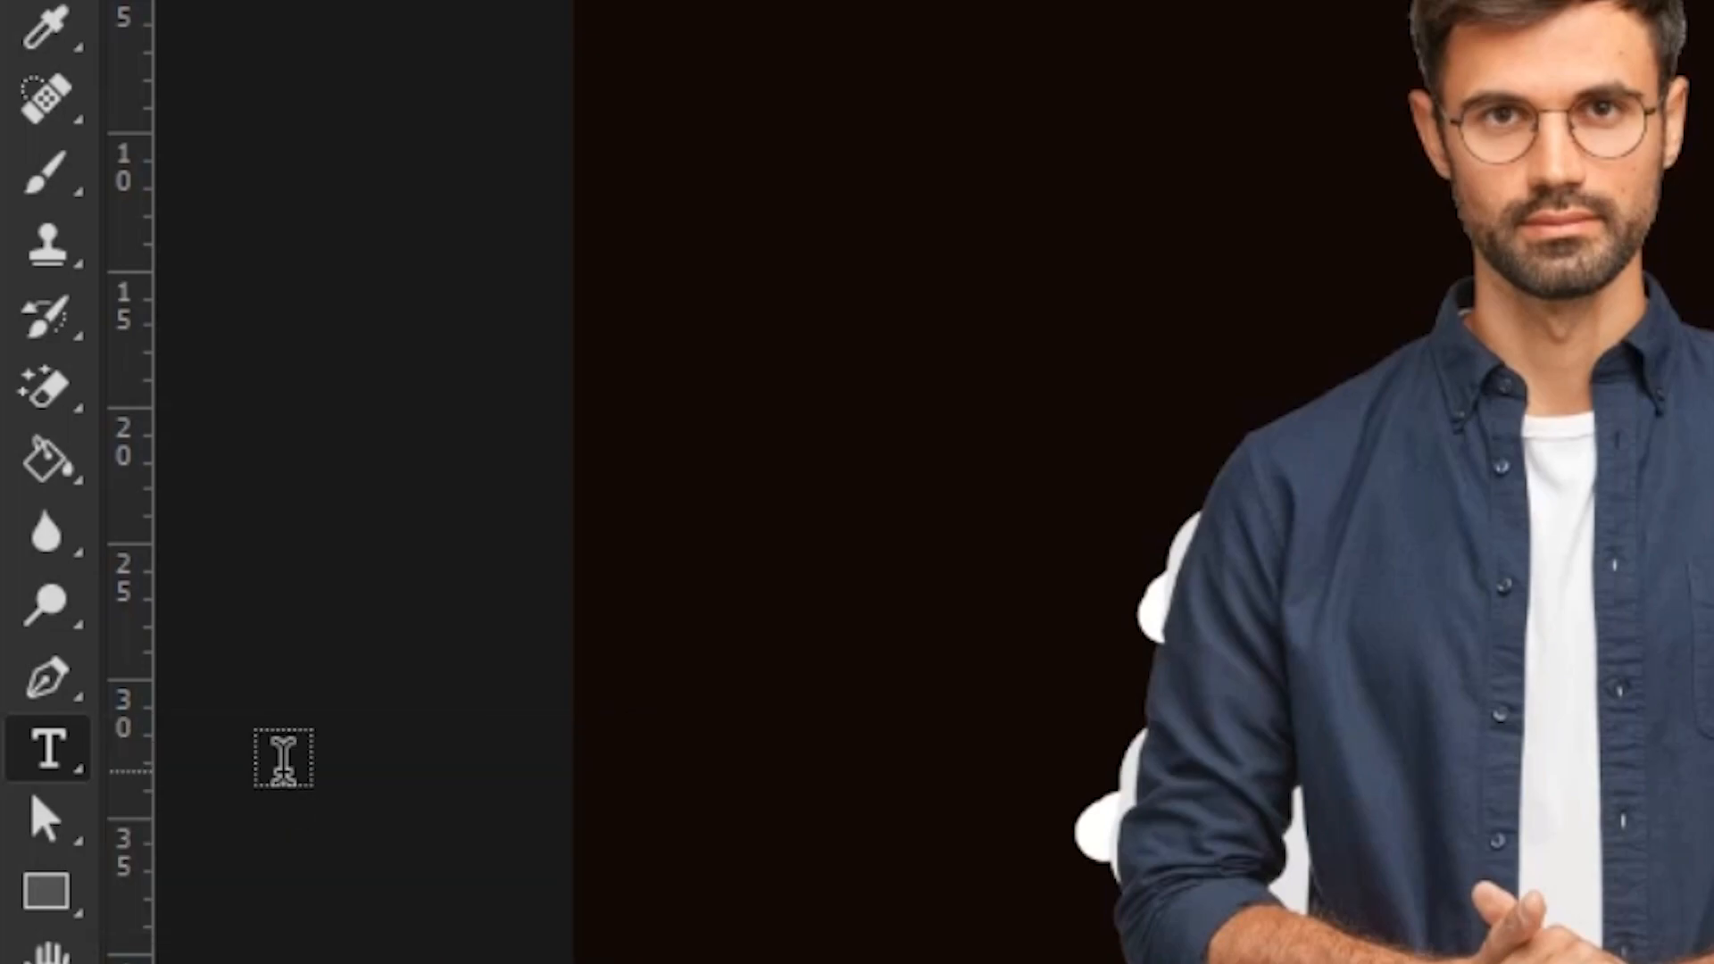
left_click(51, 745)
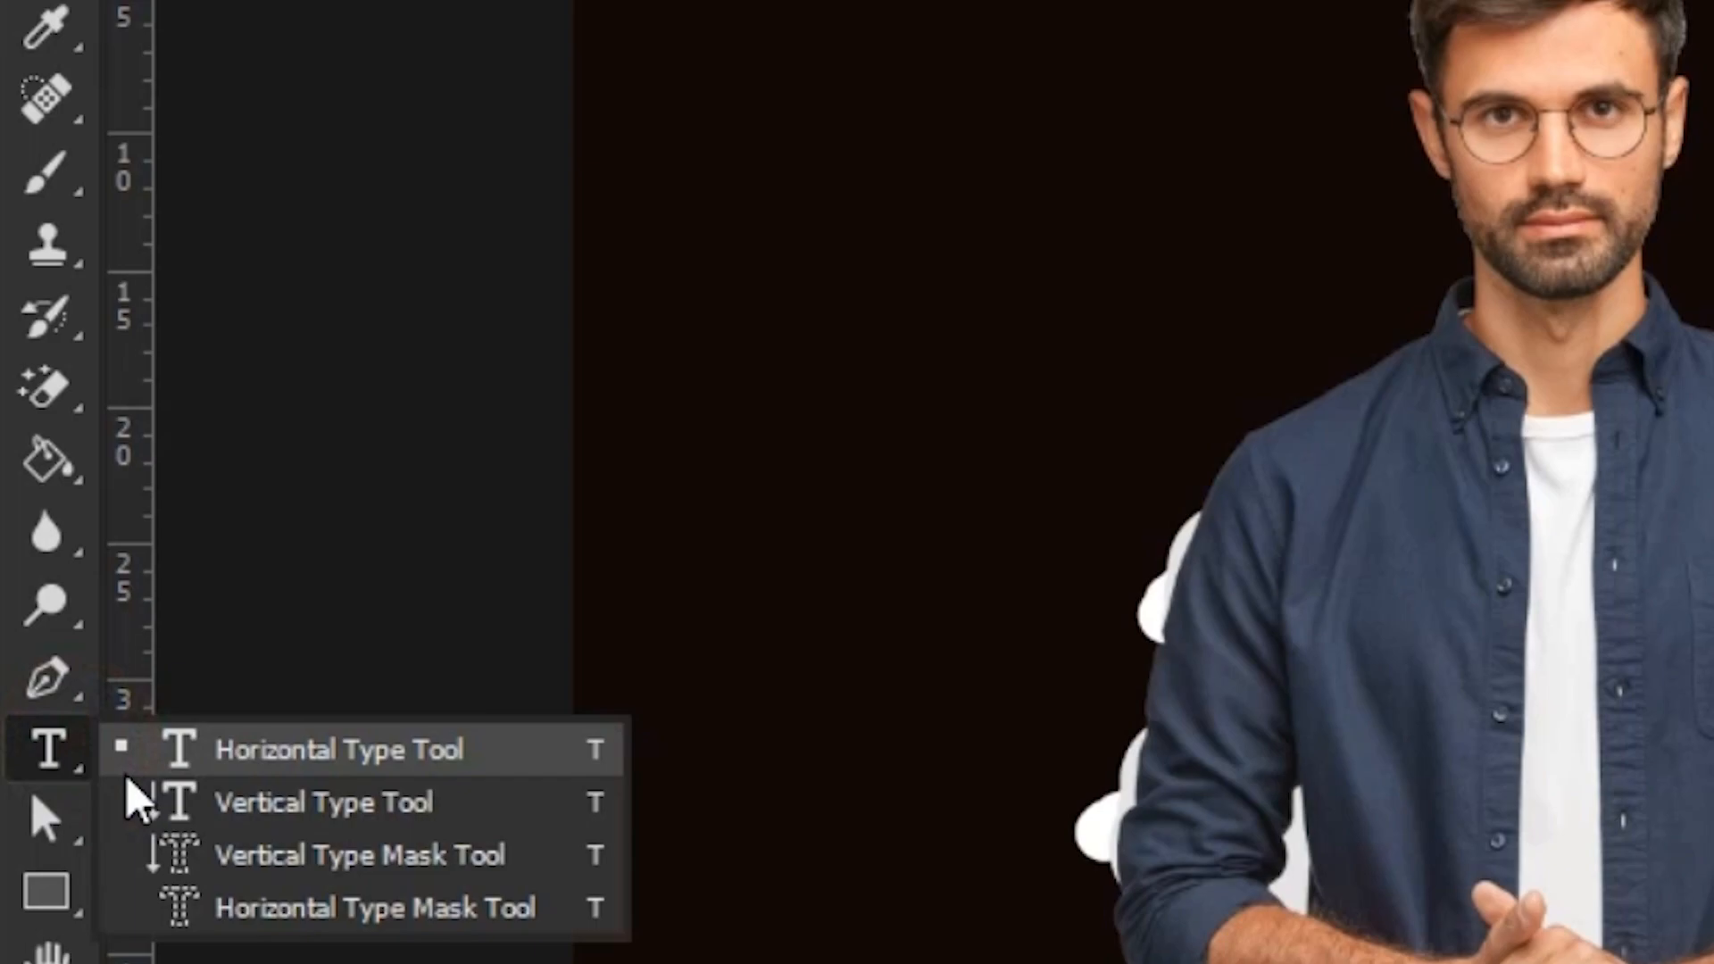
left_click(200, 804)
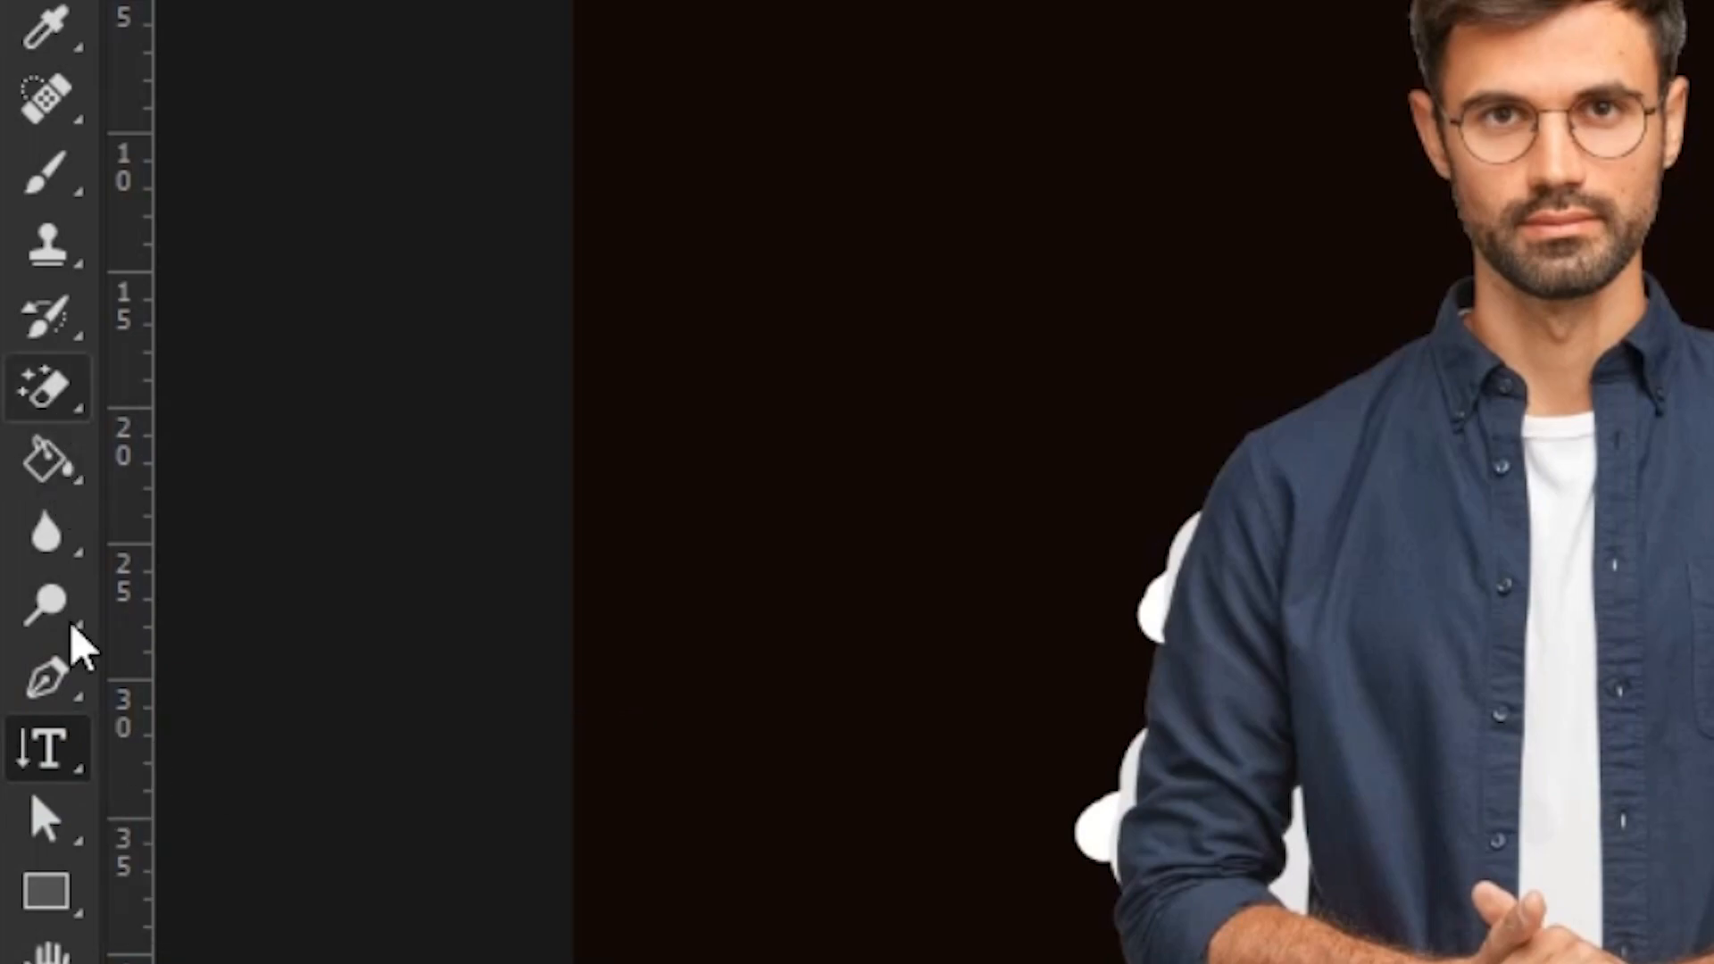
- Draw an open path with three anchor points on the dark background beside the man using the Pen Tool
left_click(50, 677)
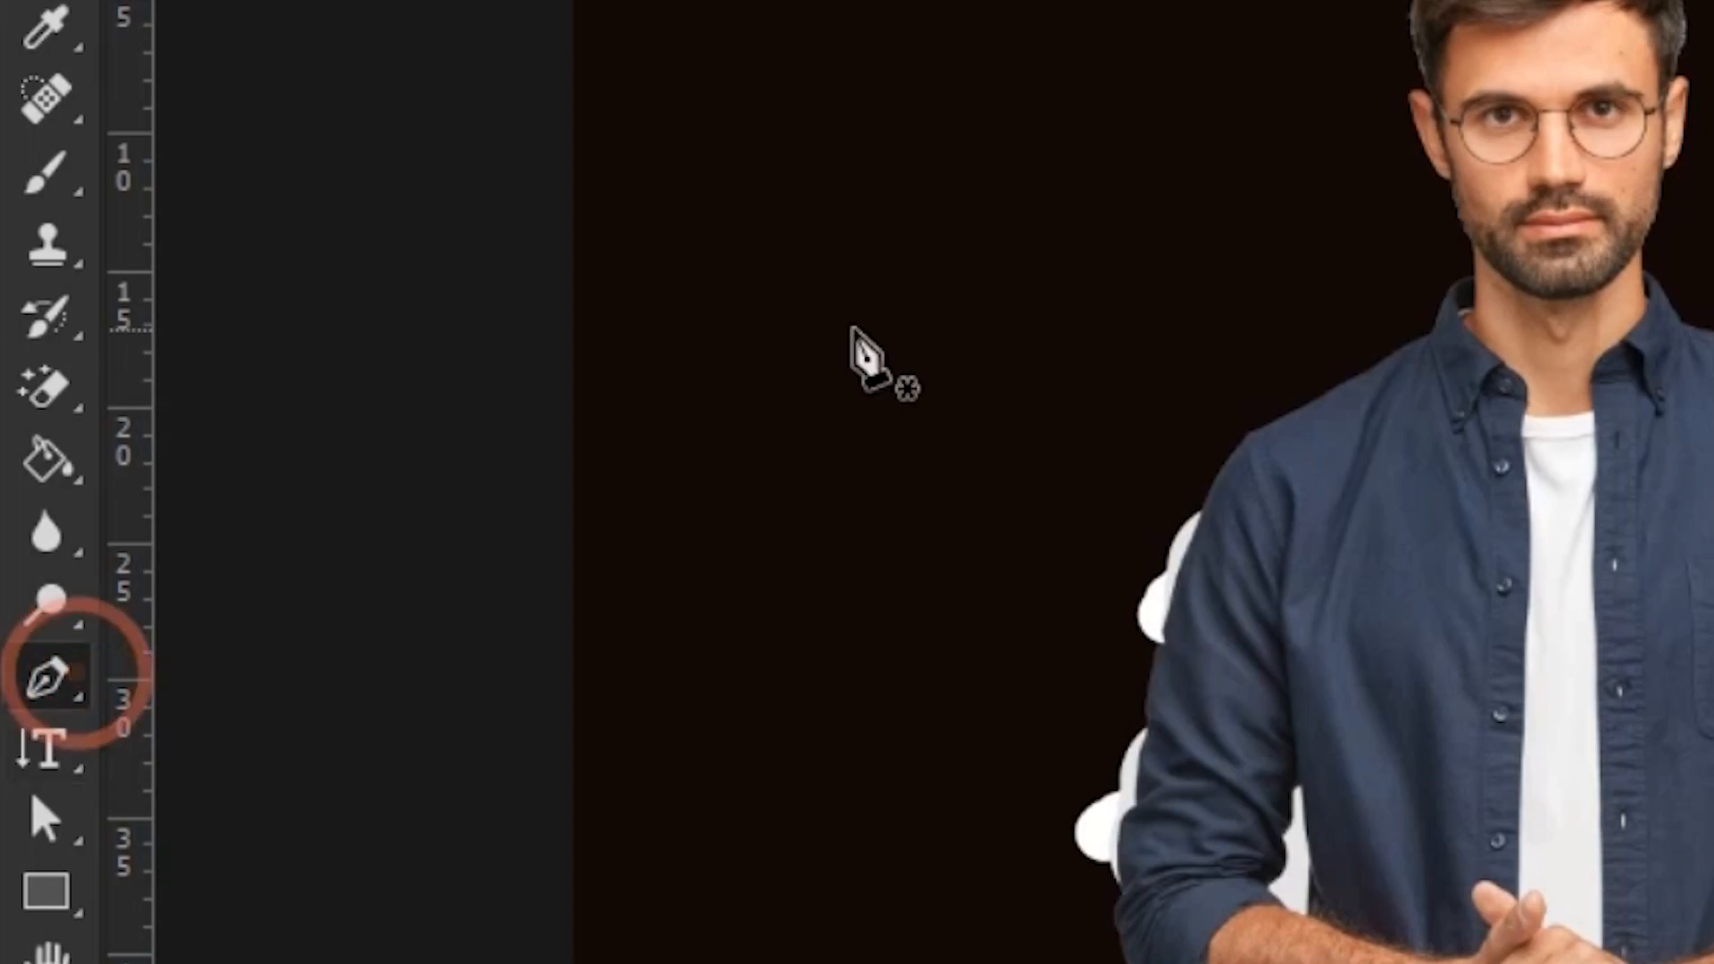
left_click(730, 216)
left_click(970, 94)
left_click(856, 624)
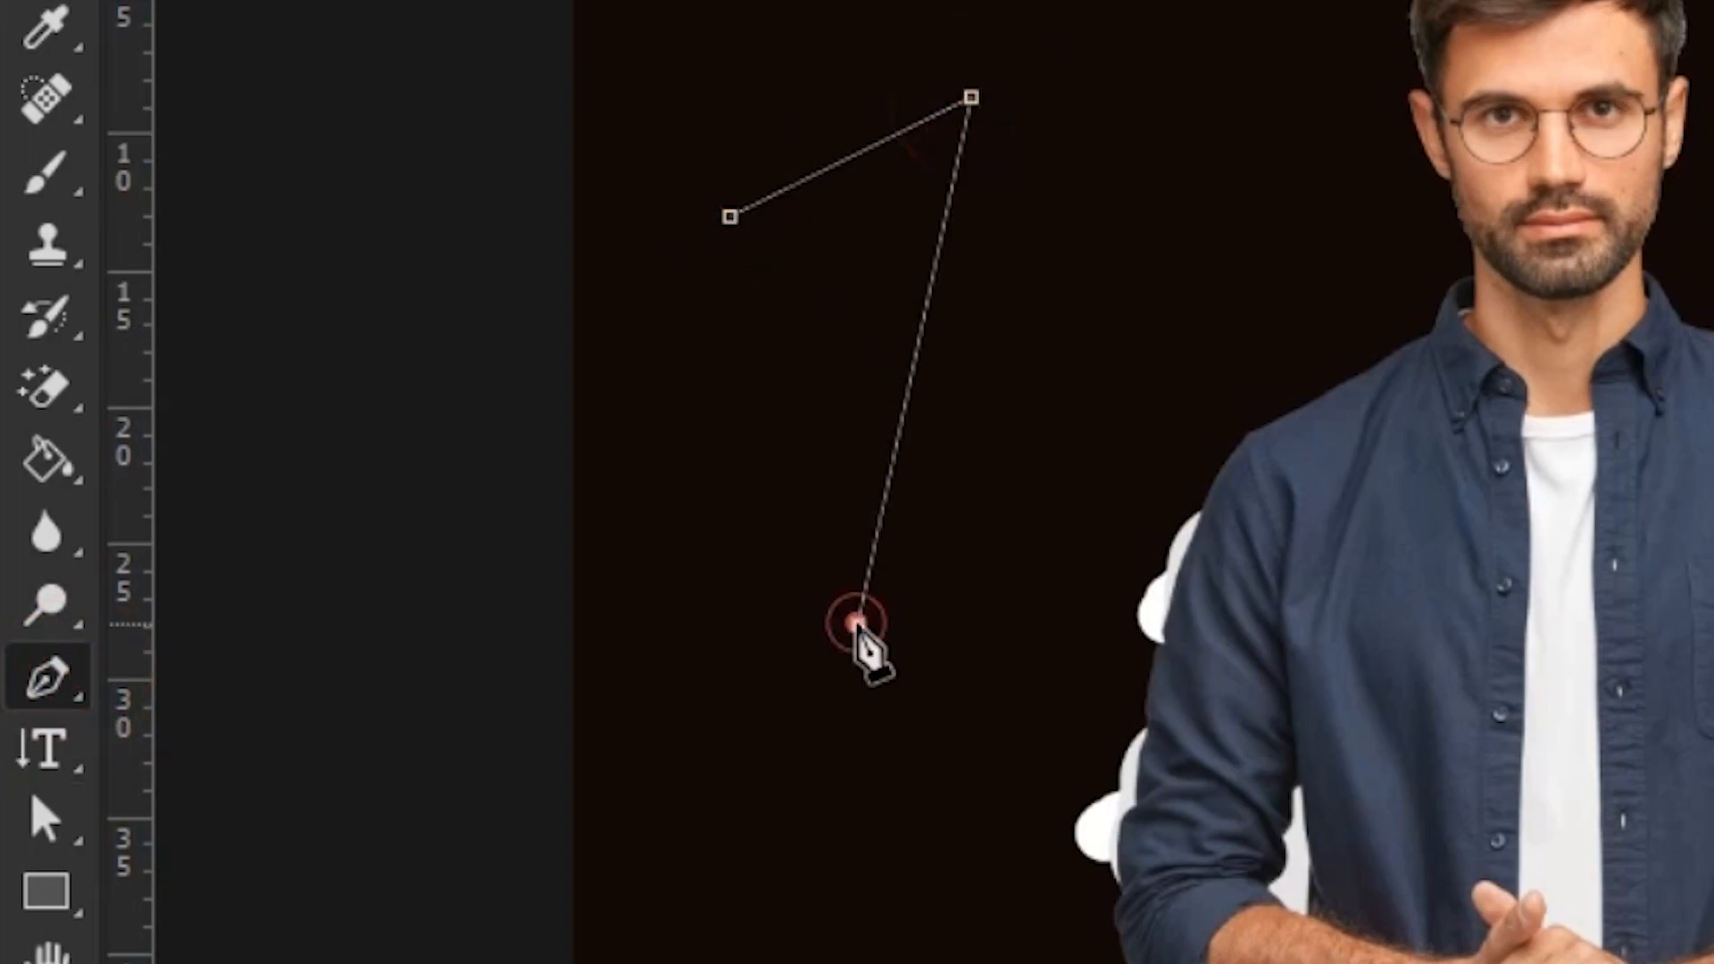
- Add an anchor point midway along the path's long segment and move it towards the man to bend the segment into a curve
right_click(911, 406)
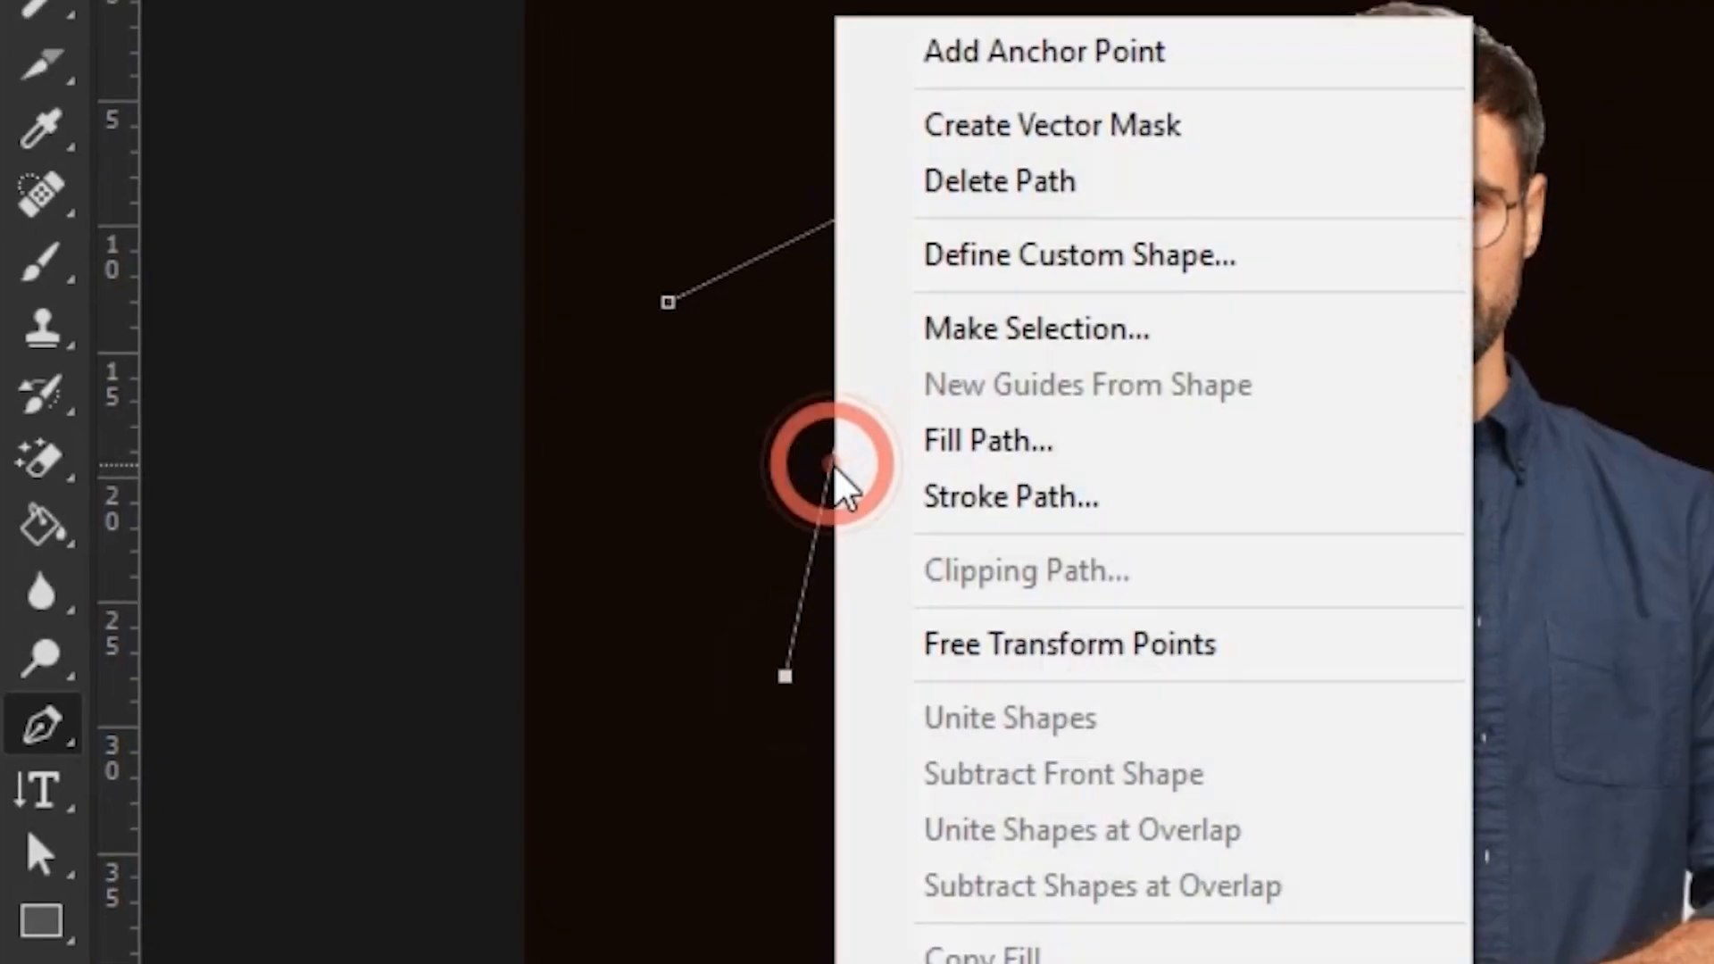
left_click(1137, 1)
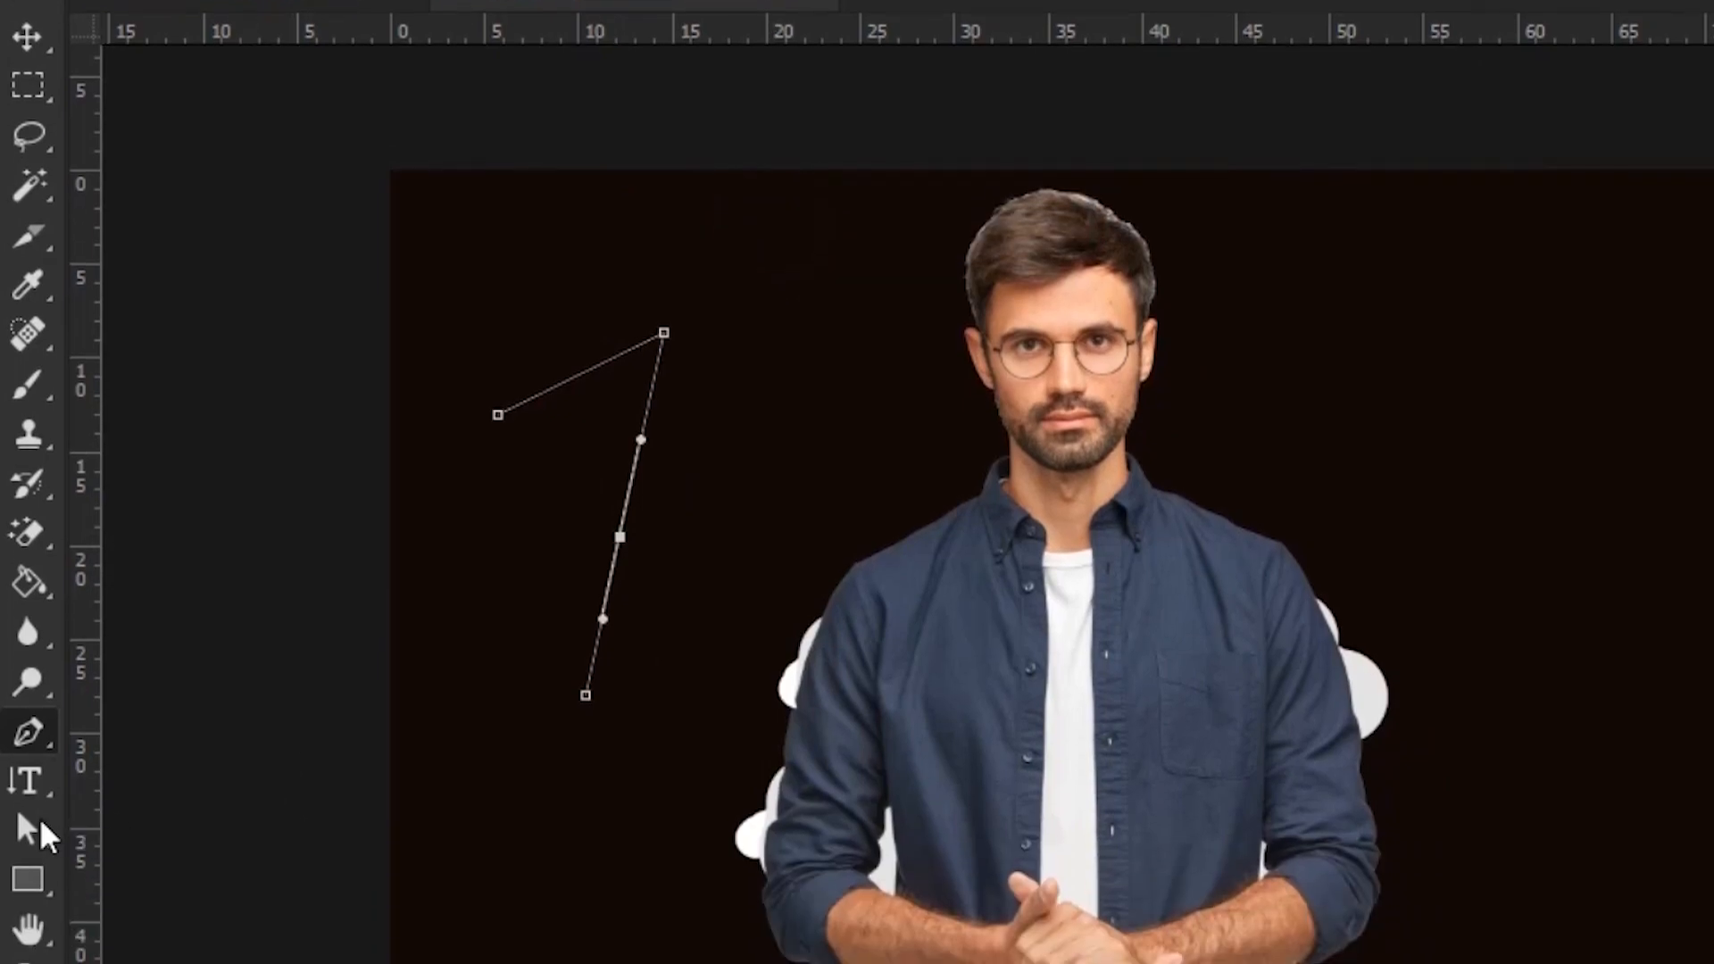
left_click(26, 911)
left_click_drag(621, 540, 686, 546)
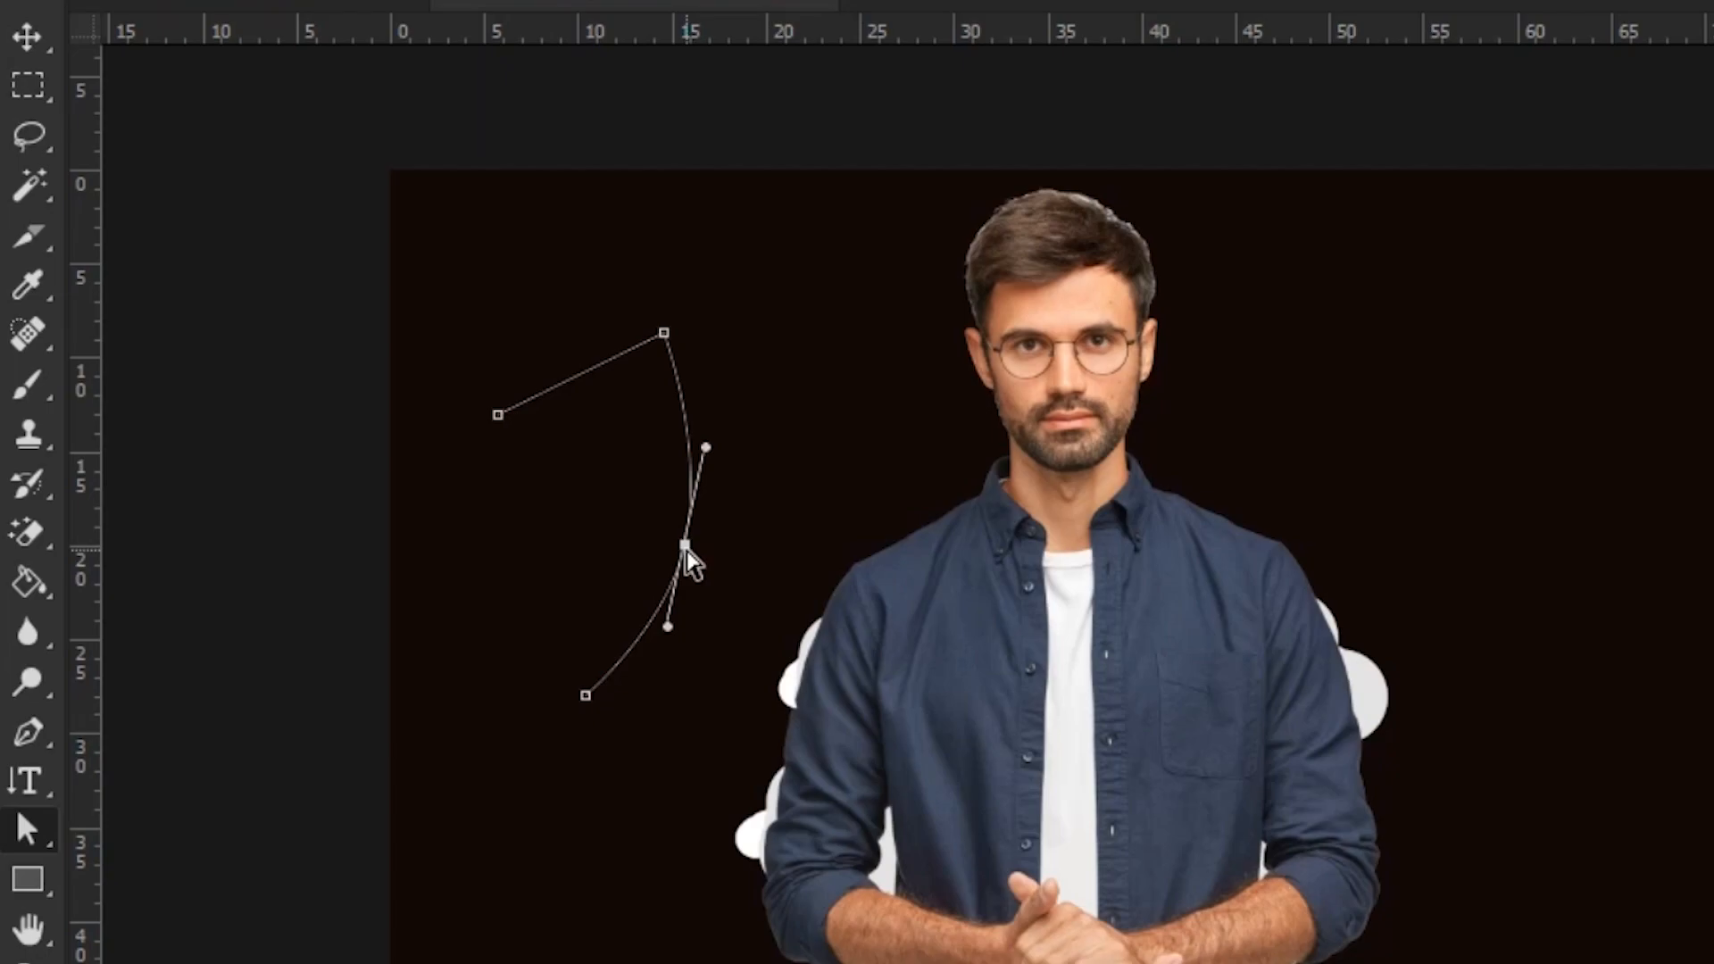
- Remove the moles on the man's cheek and upper forehead with the Spot Healing Brush Tool
left_click(11, 340)
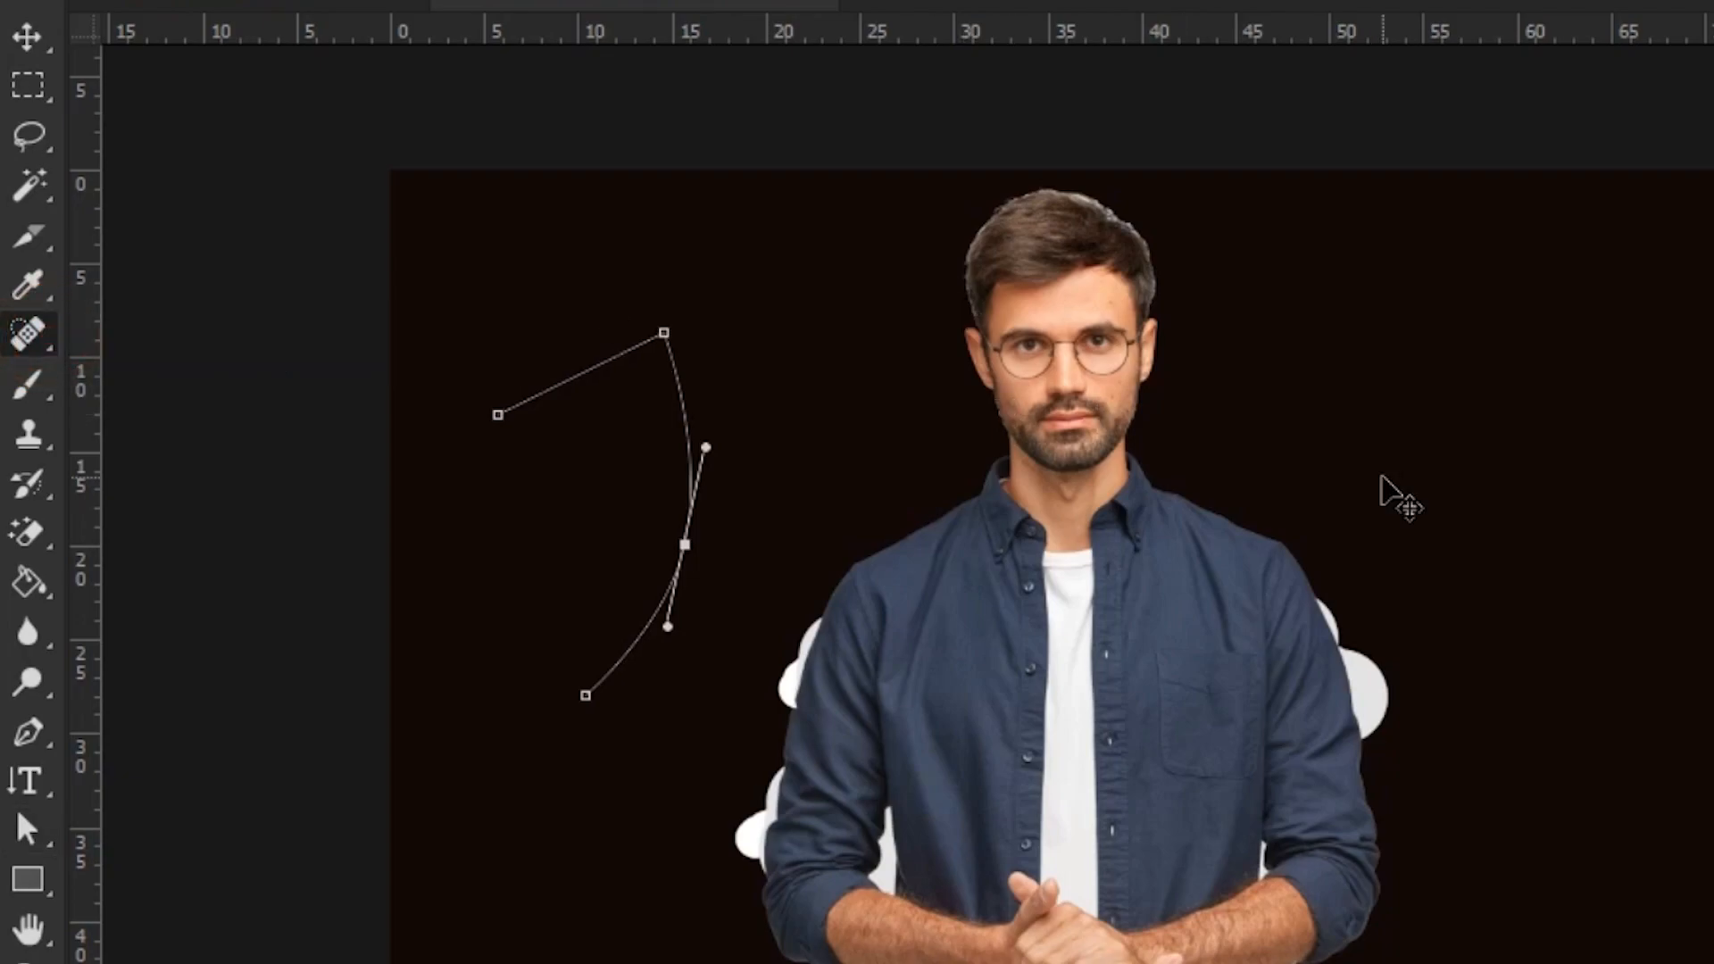
key("ctrl+plus")
key("ctrl+plus")
key("ctrl+plus")
key("ctrl+plus")
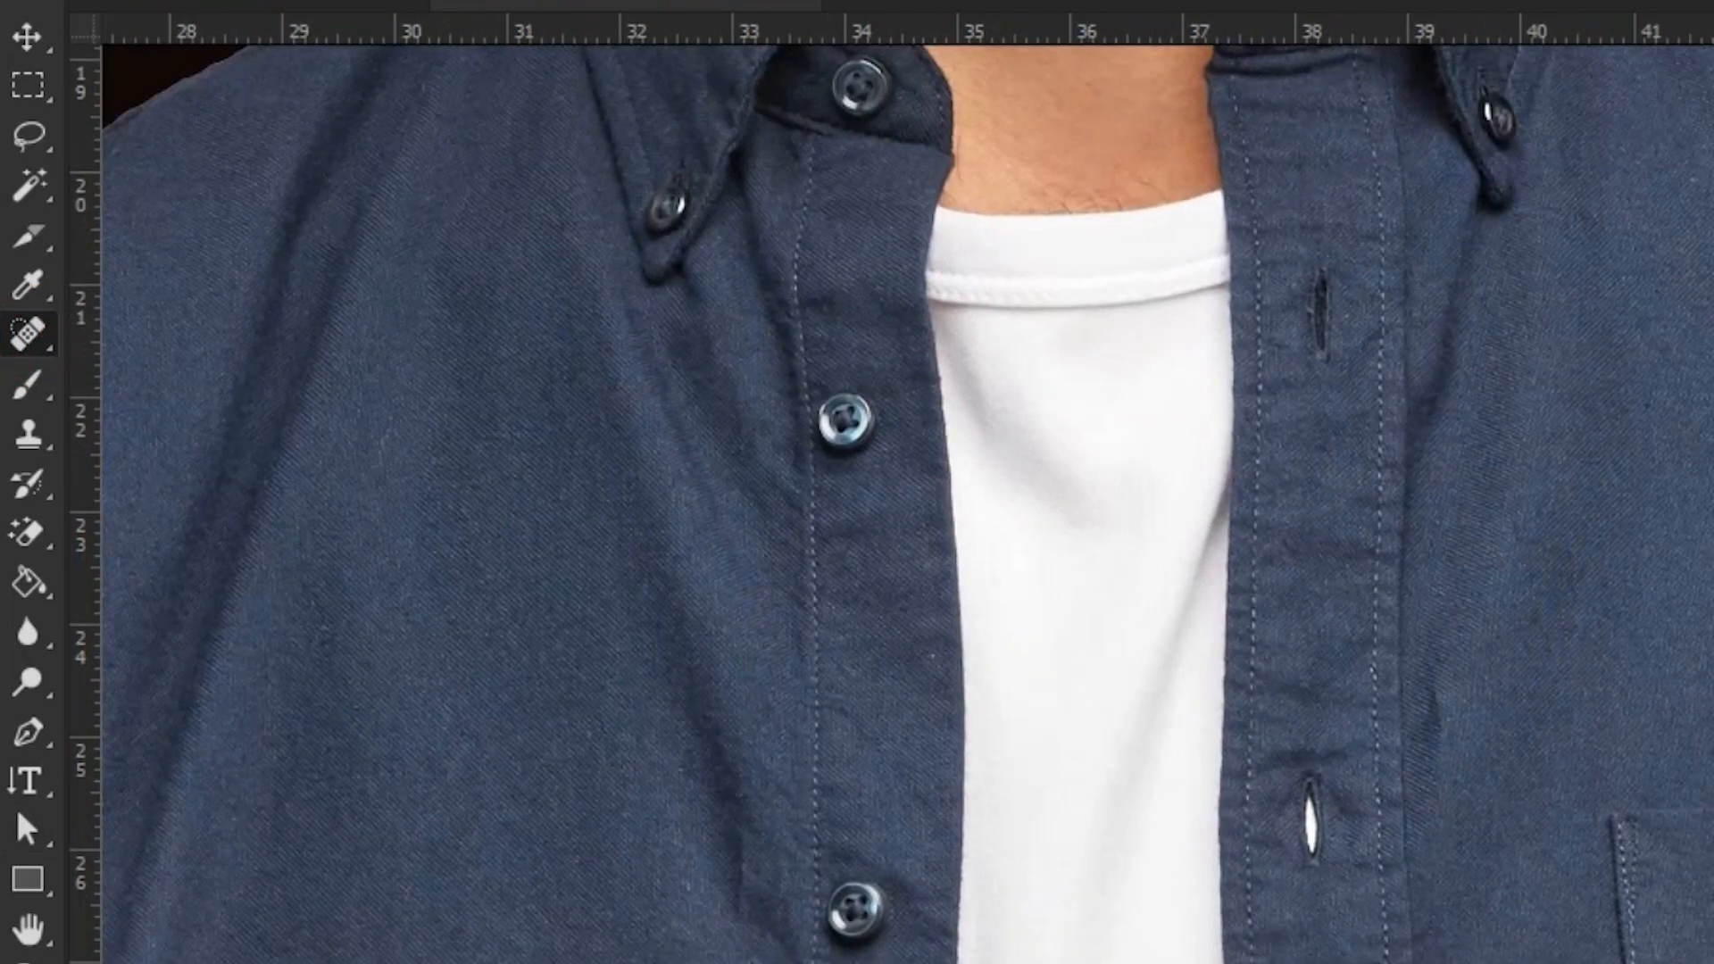
scroll(1689, 585, "up", 10)
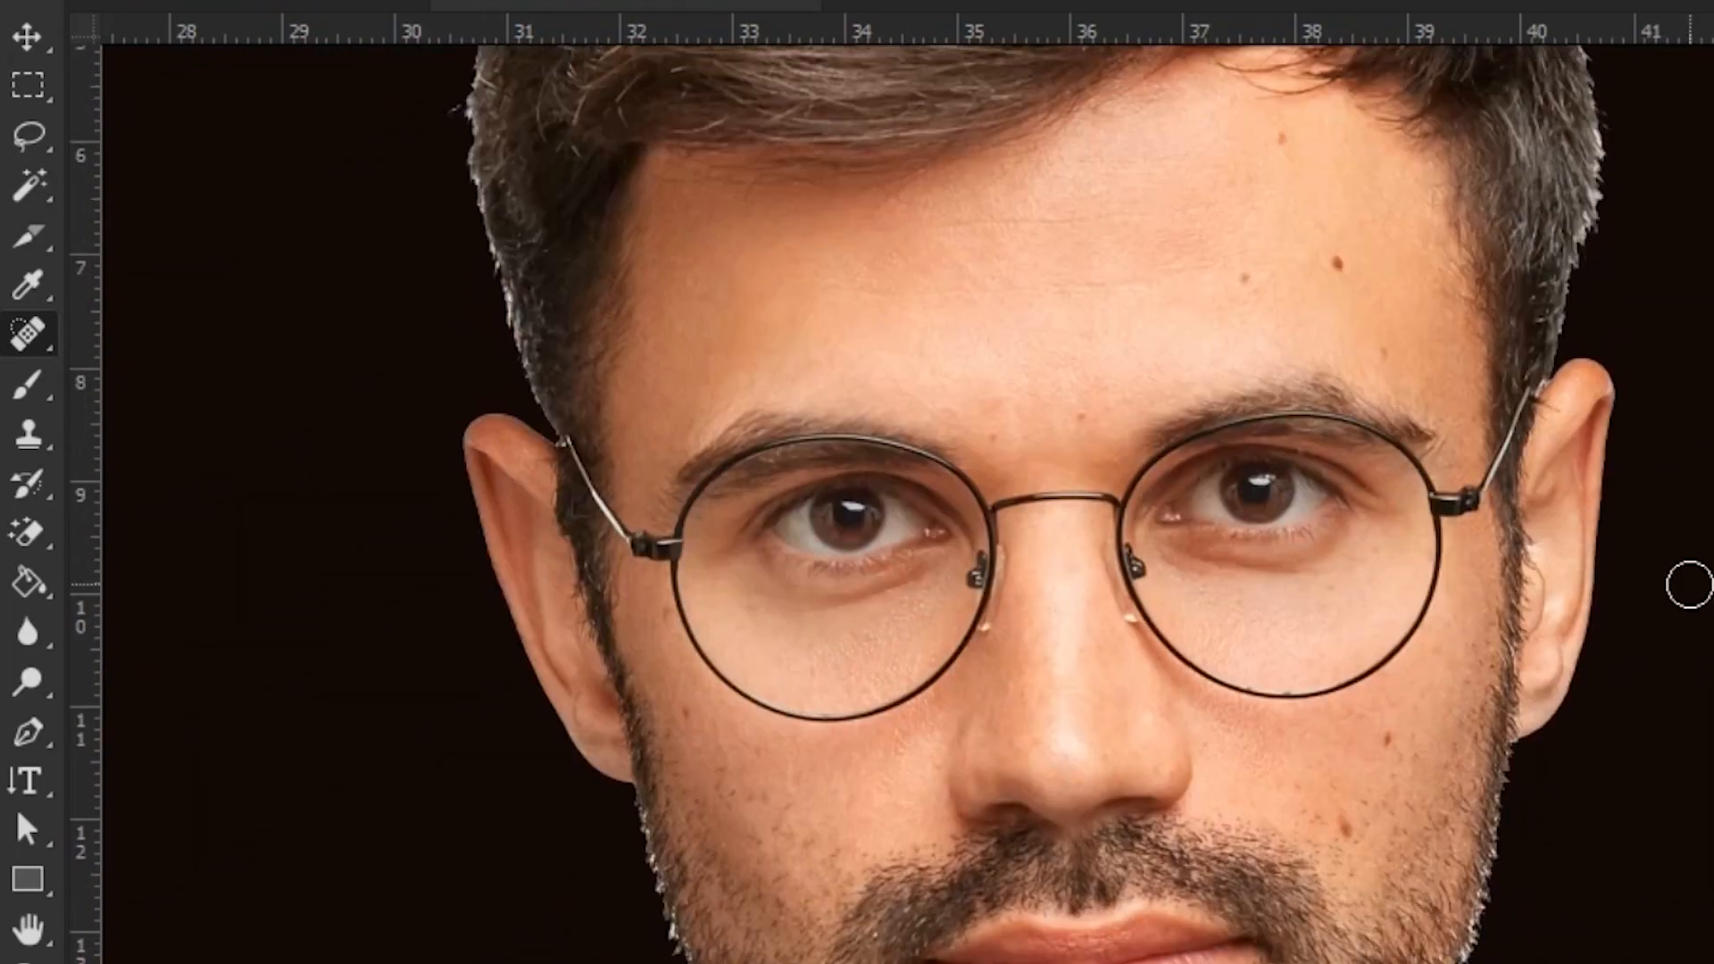
left_click(1386, 737)
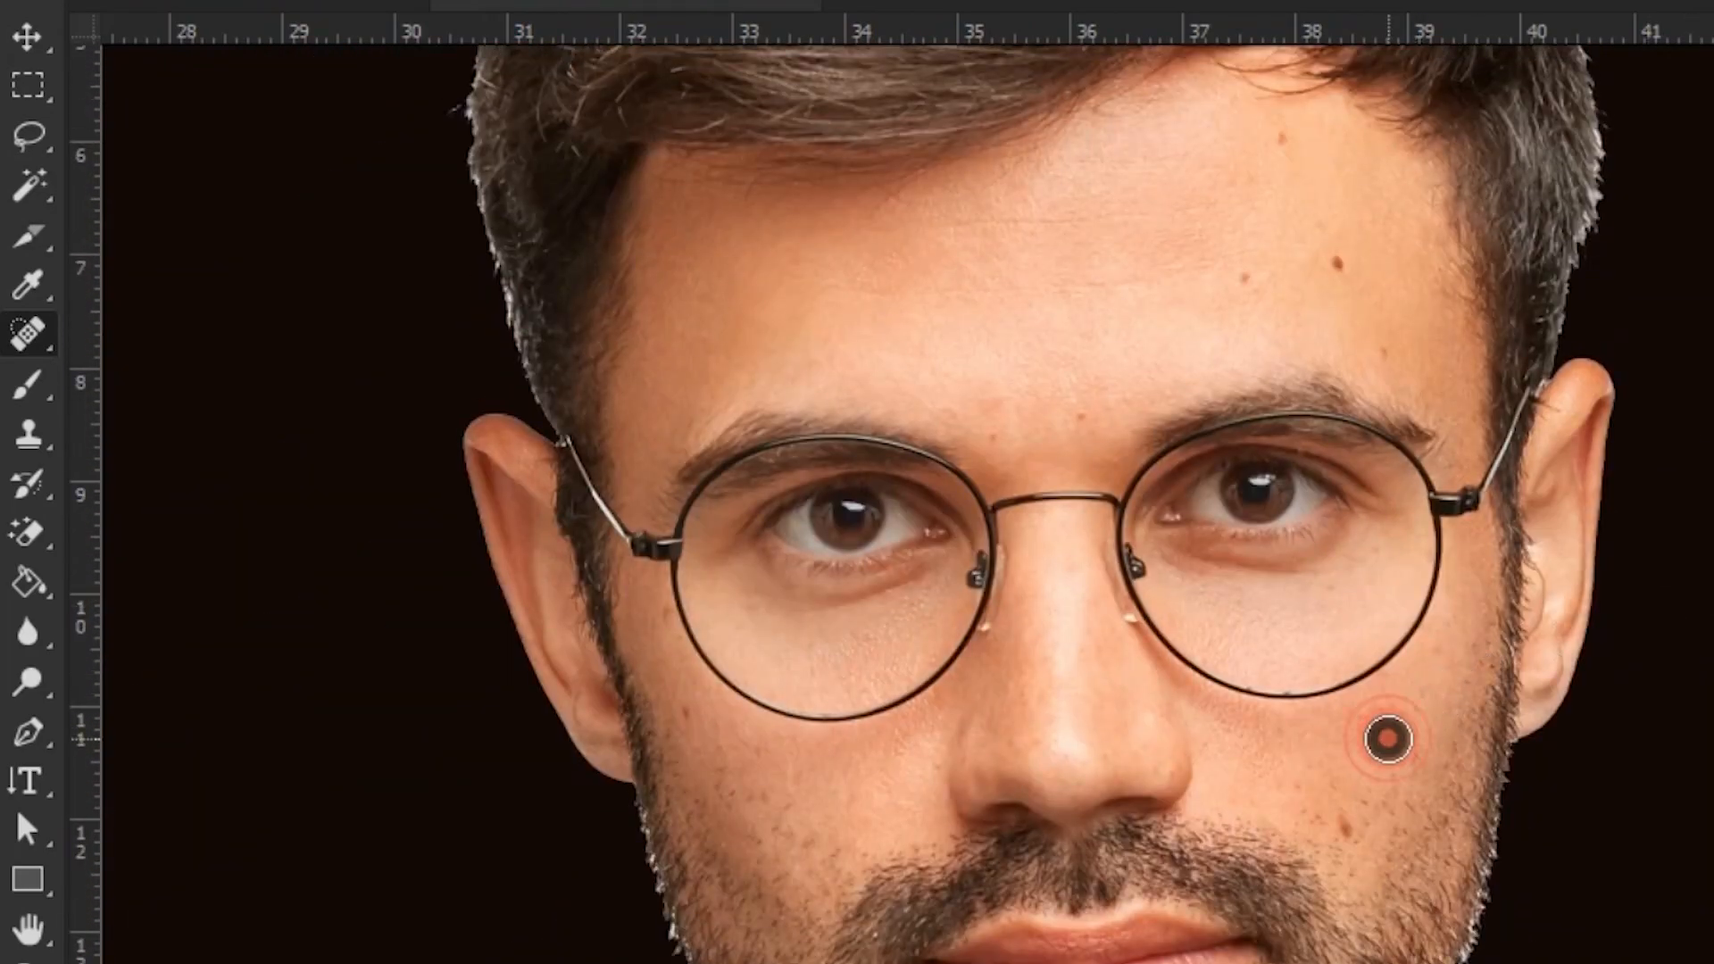
left_click(1341, 831)
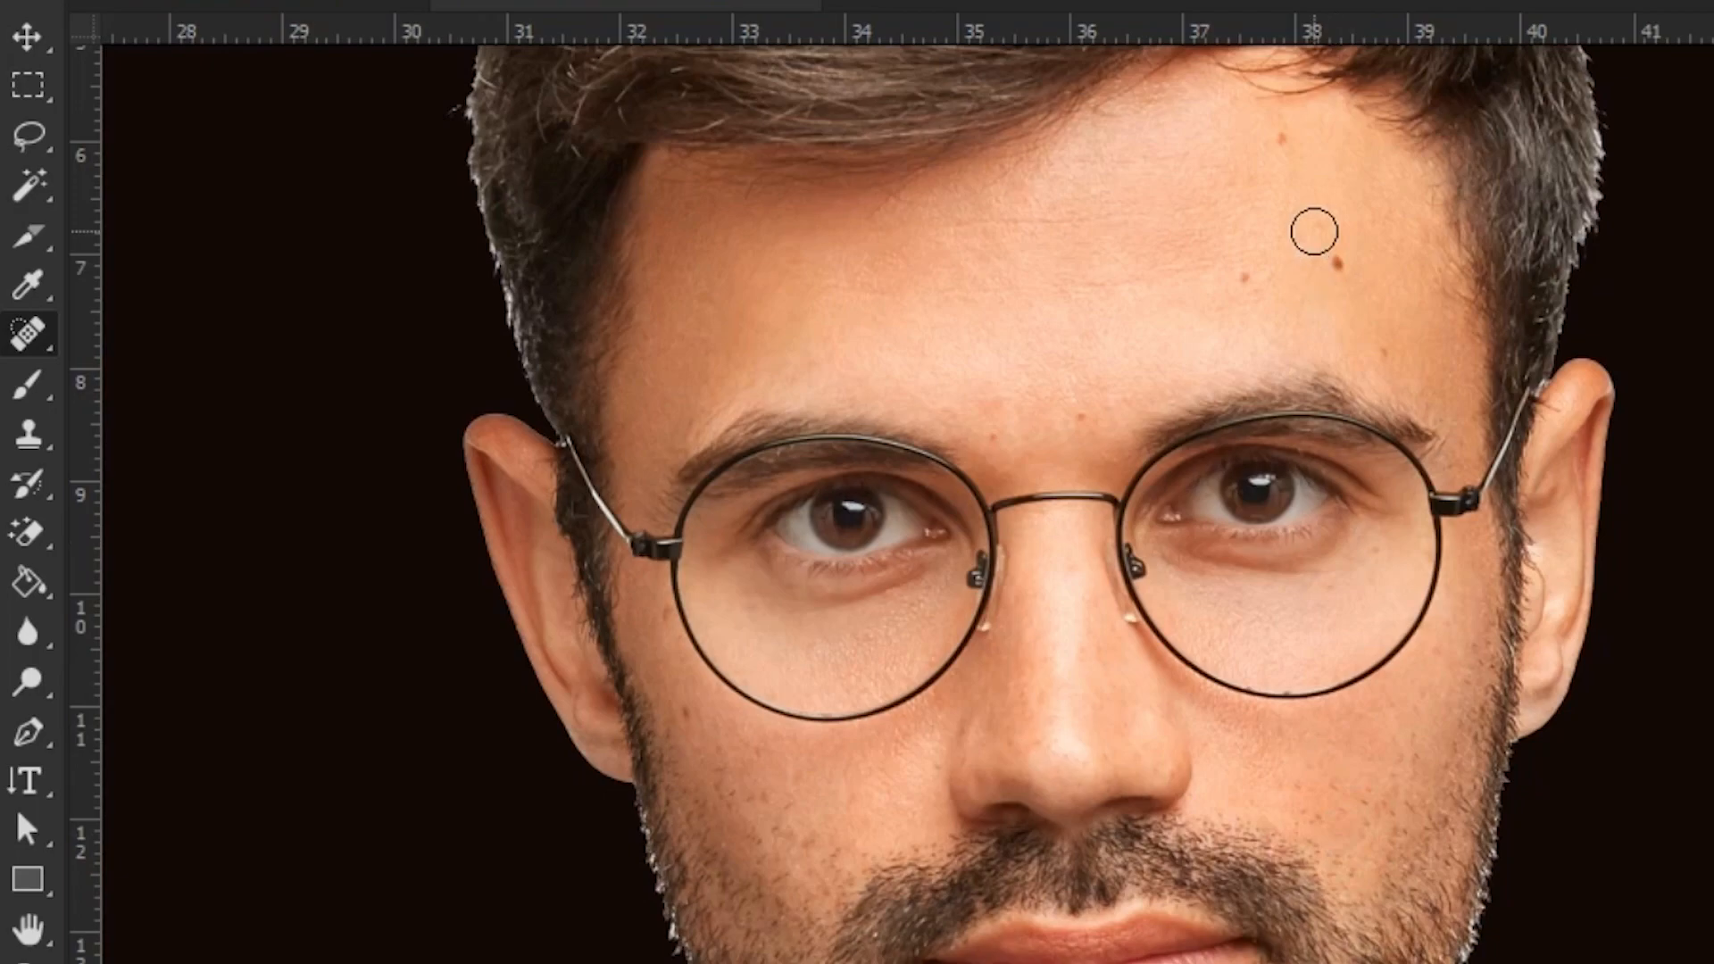
left_click(1331, 262)
left_click(1248, 277)
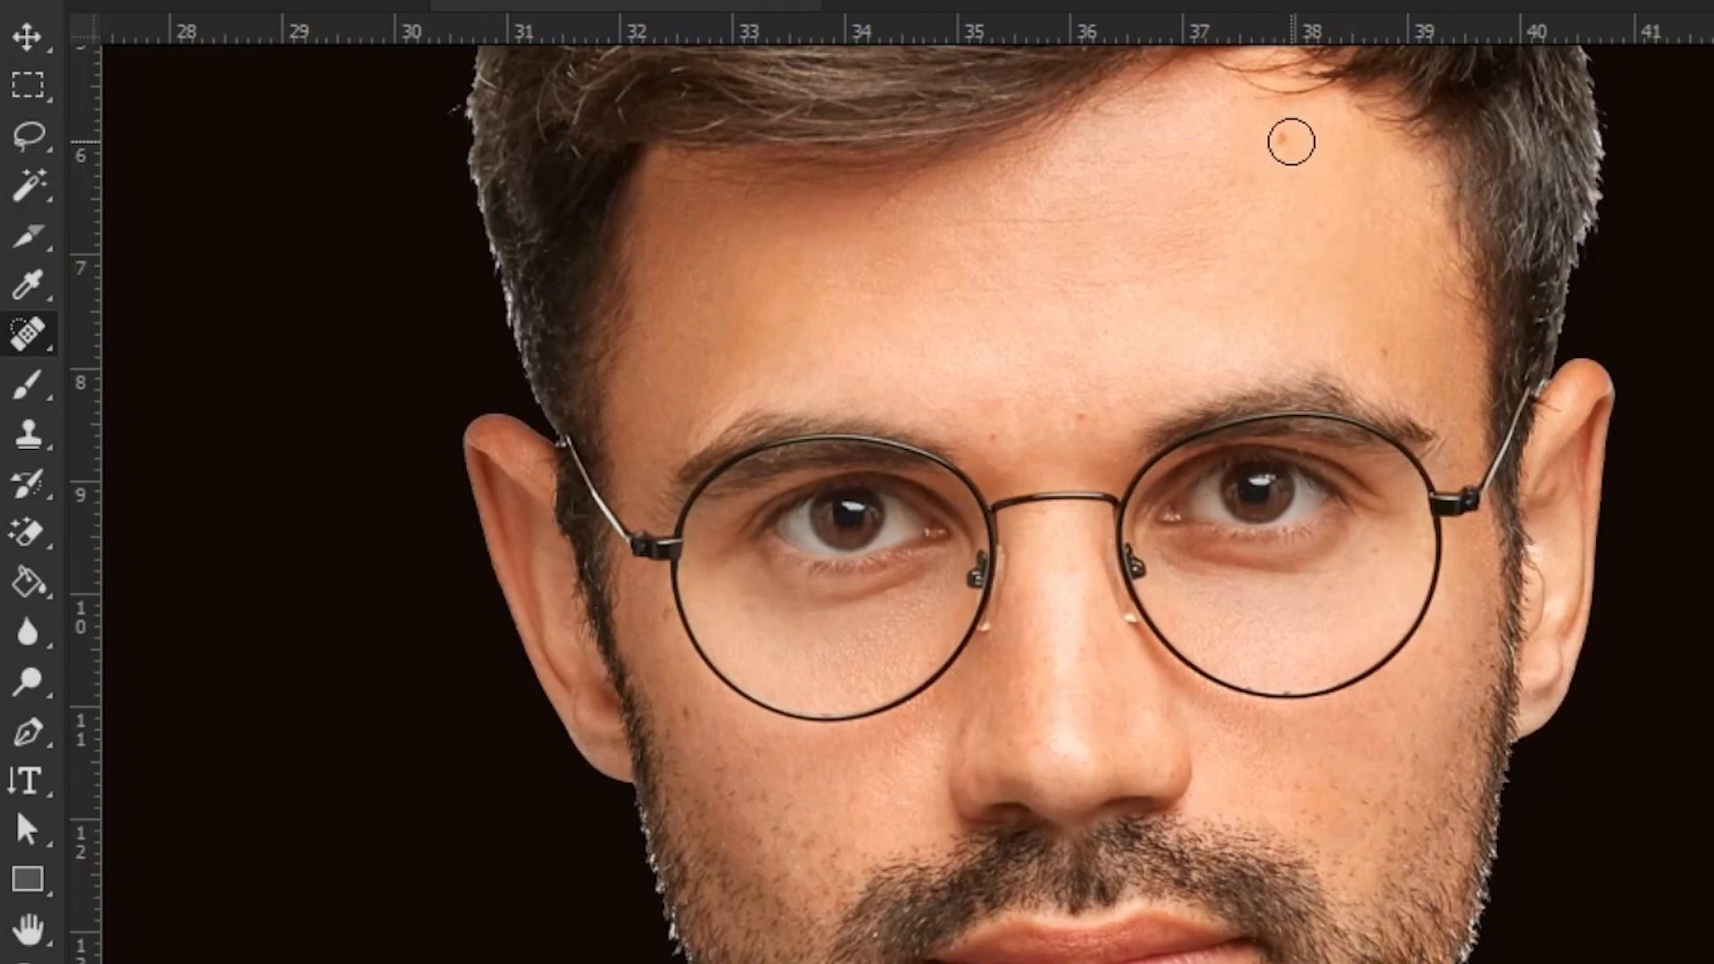
left_click(1291, 141)
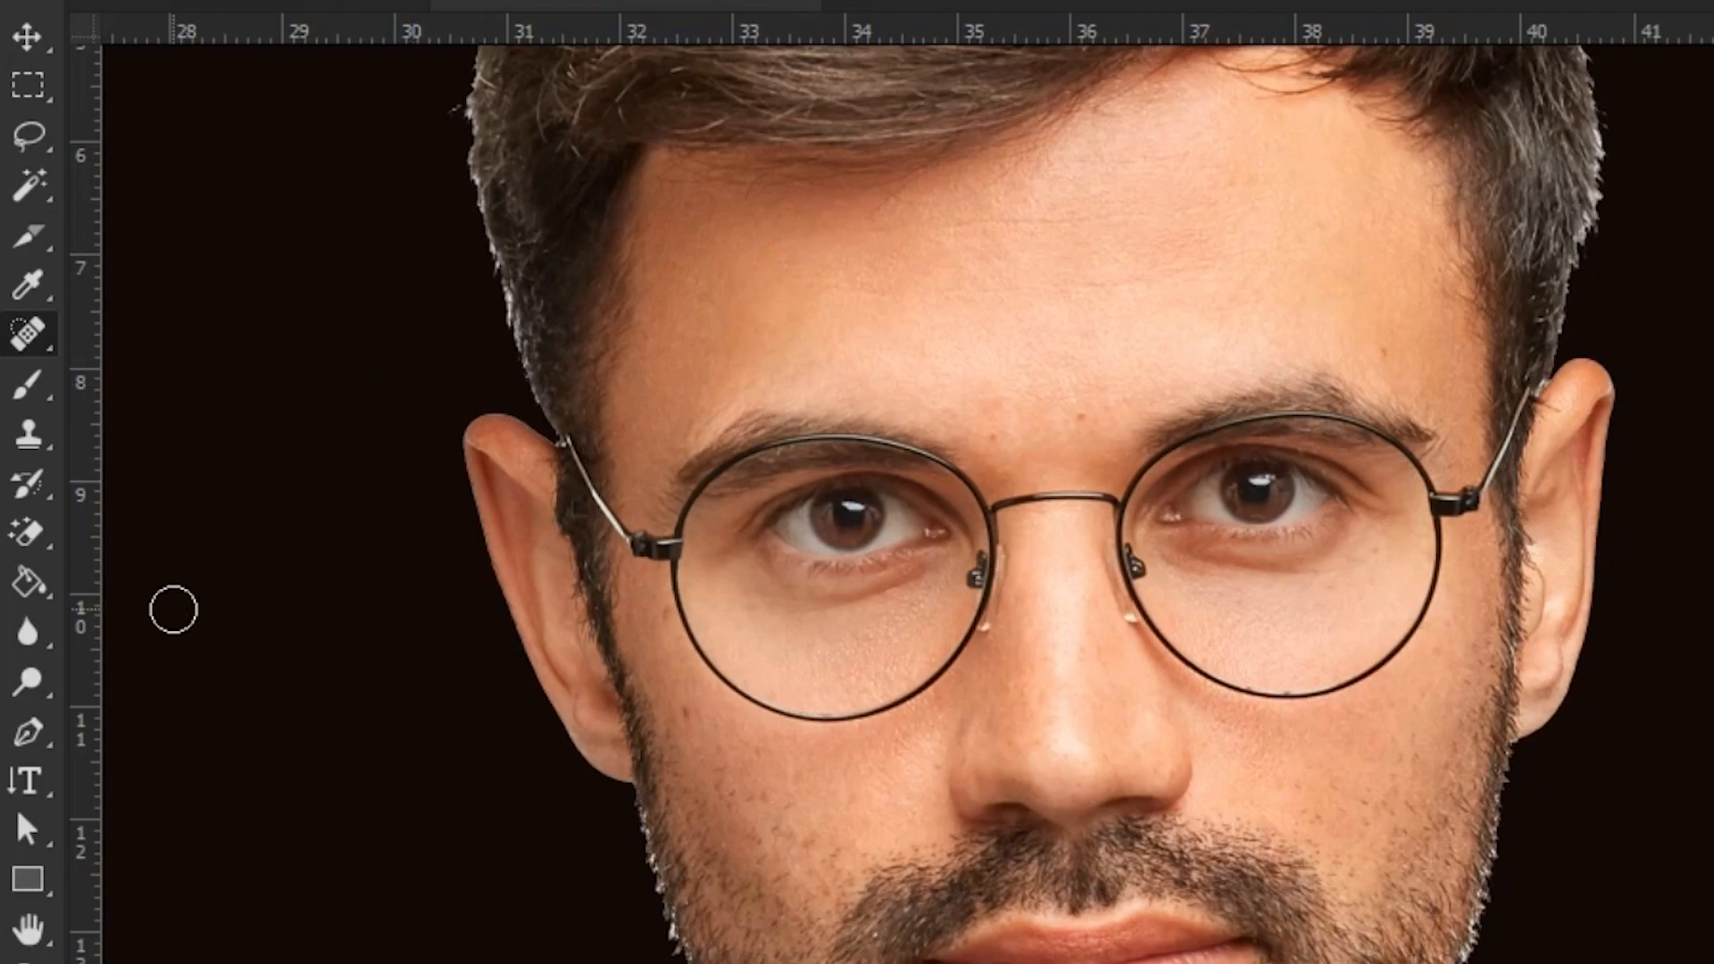
- Smooth the skin across the man's forehead with the Blur Tool
left_click(29, 631)
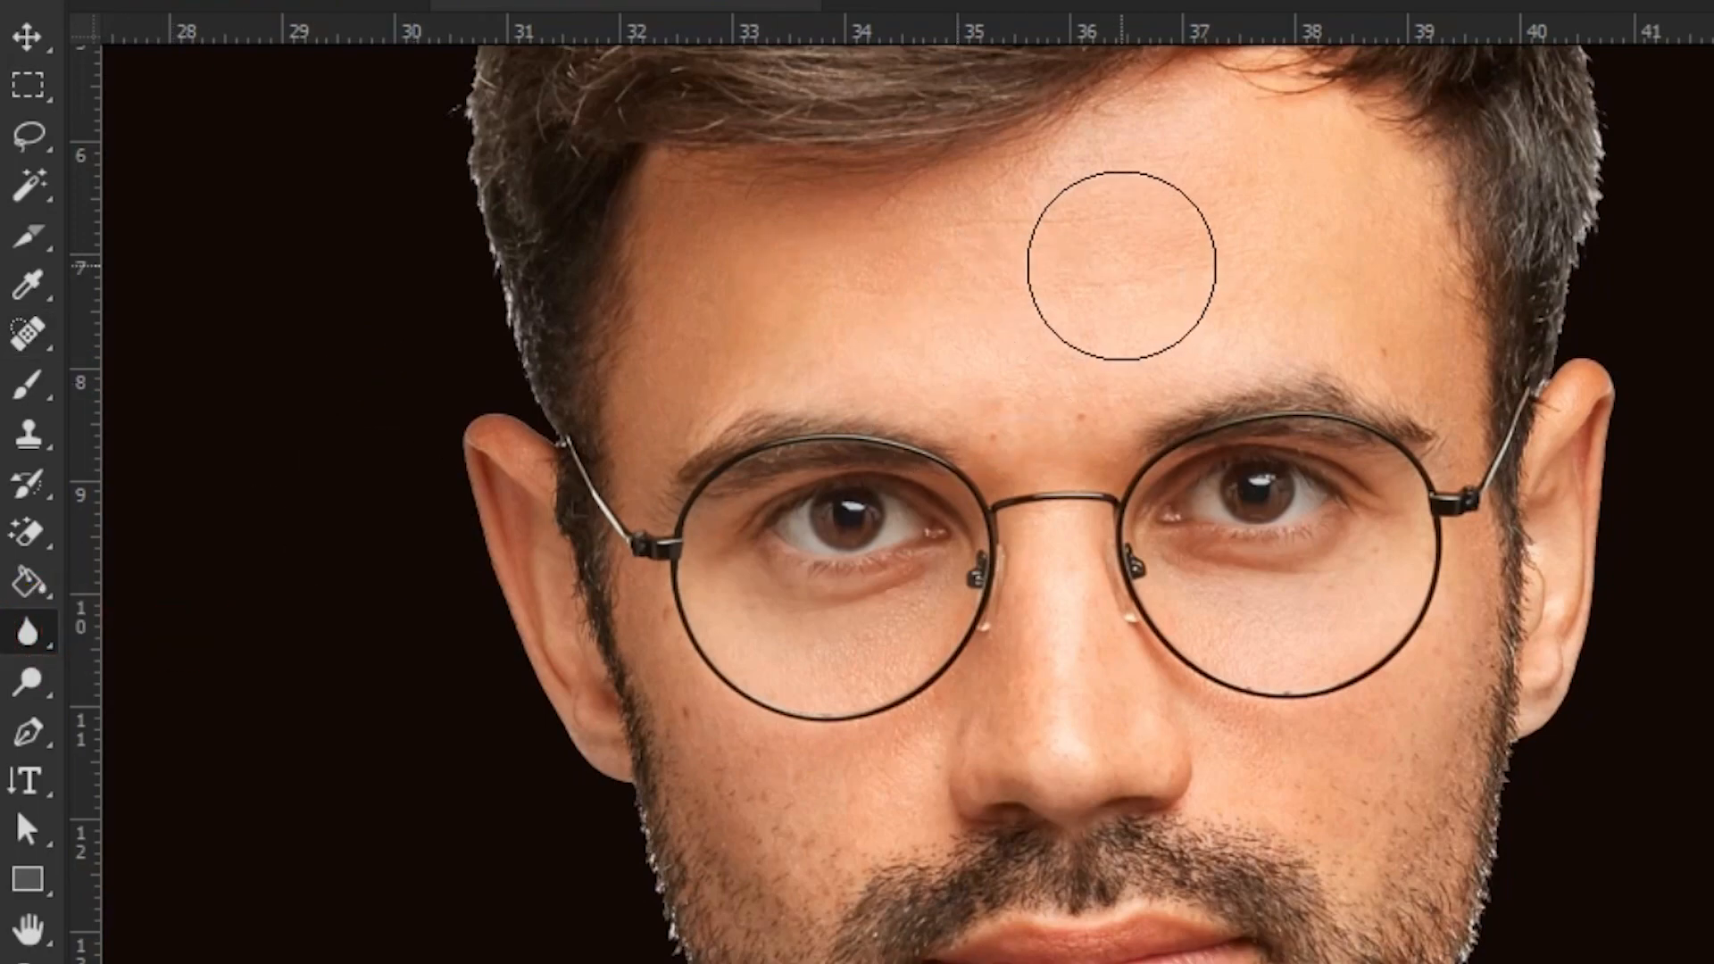
left_click_drag(1121, 264, 902, 318)
left_click_drag(1148, 289, 965, 304)
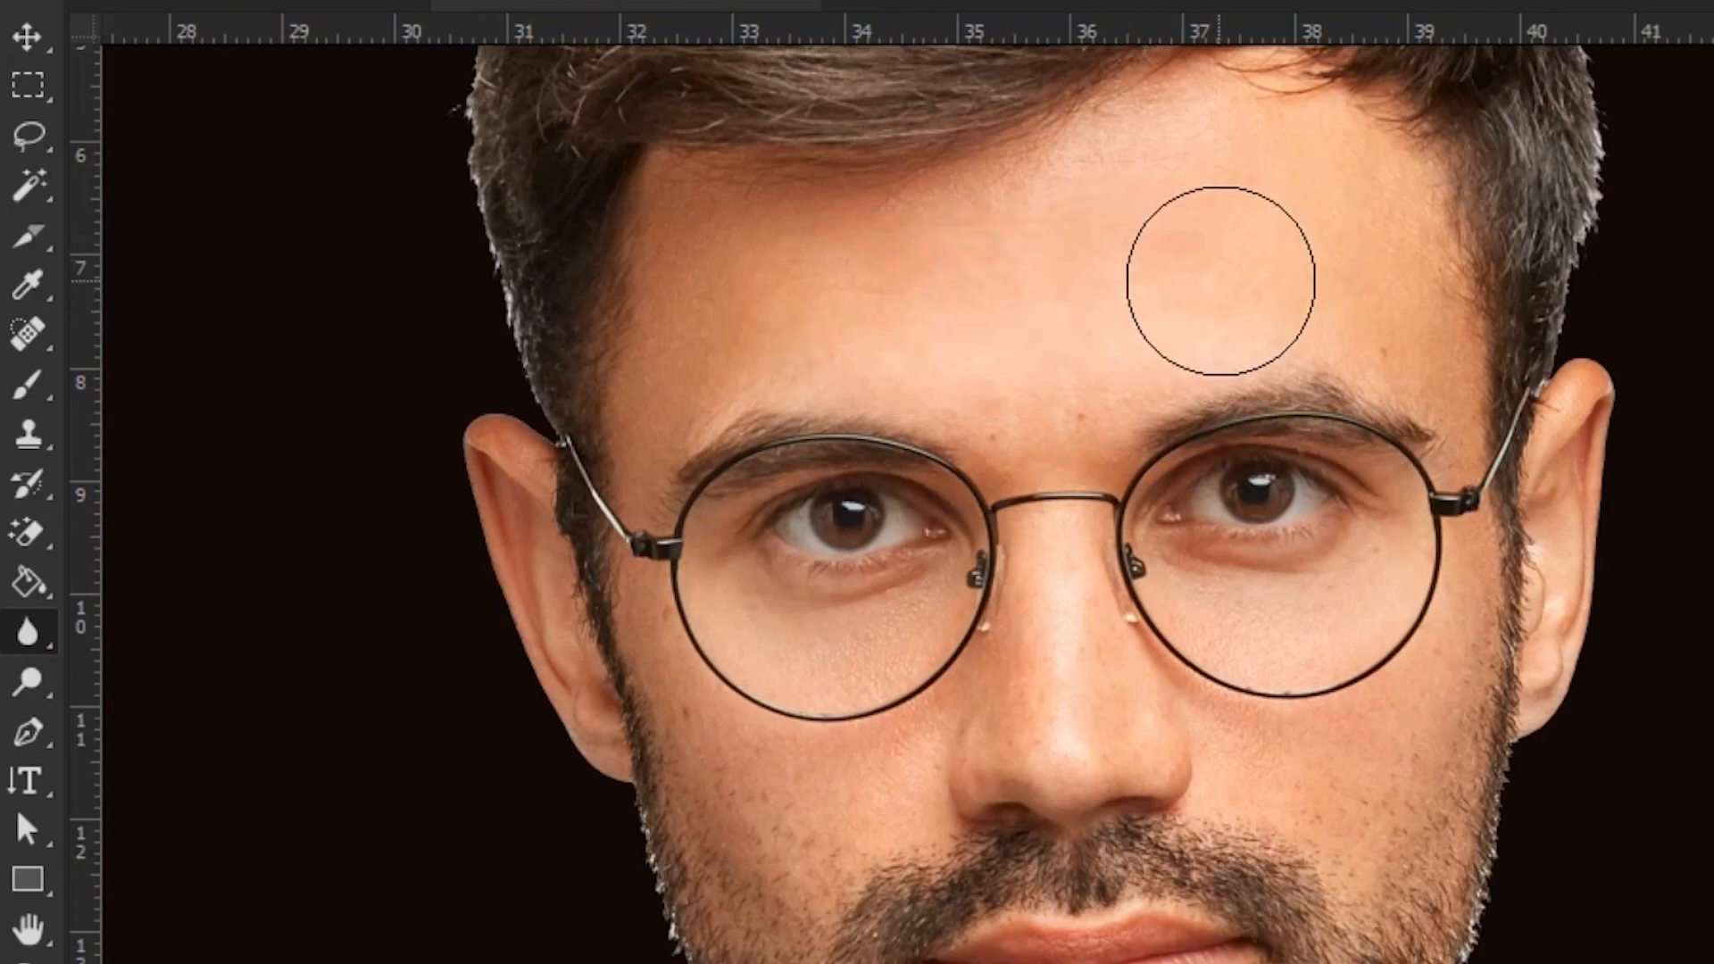
left_click_drag(1220, 280, 1075, 283)
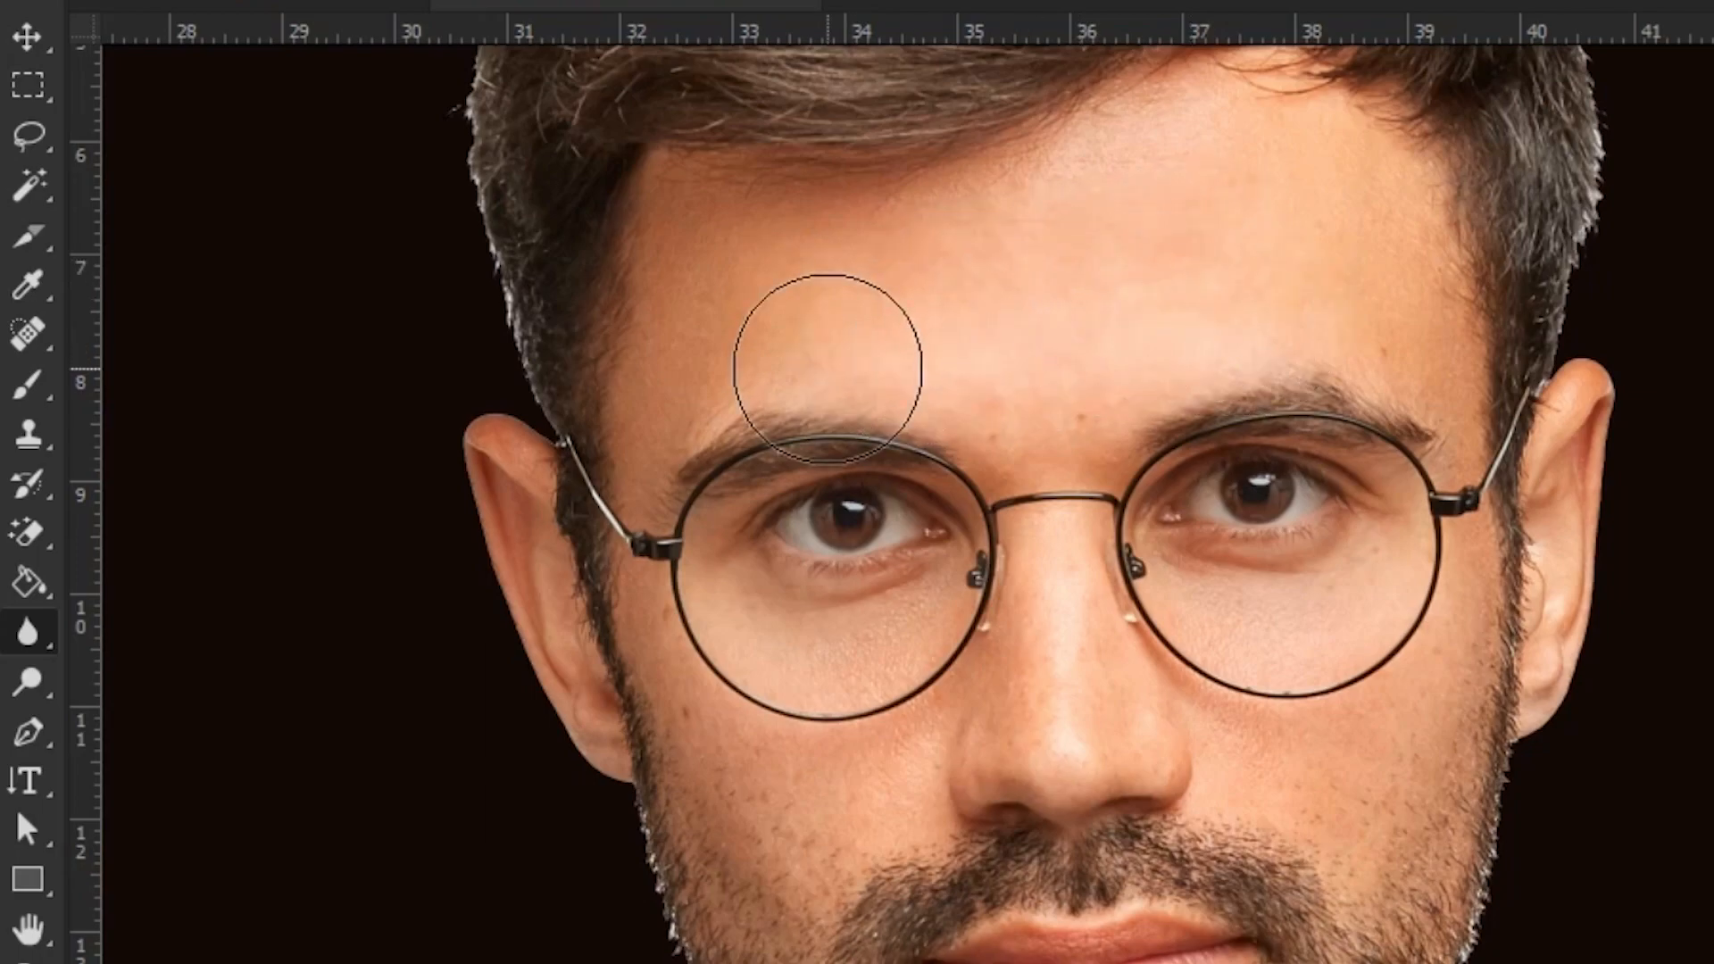
- Lighten the skin on the left side of the man's forehead and cheek with the Dodge Tool
left_click(29, 682)
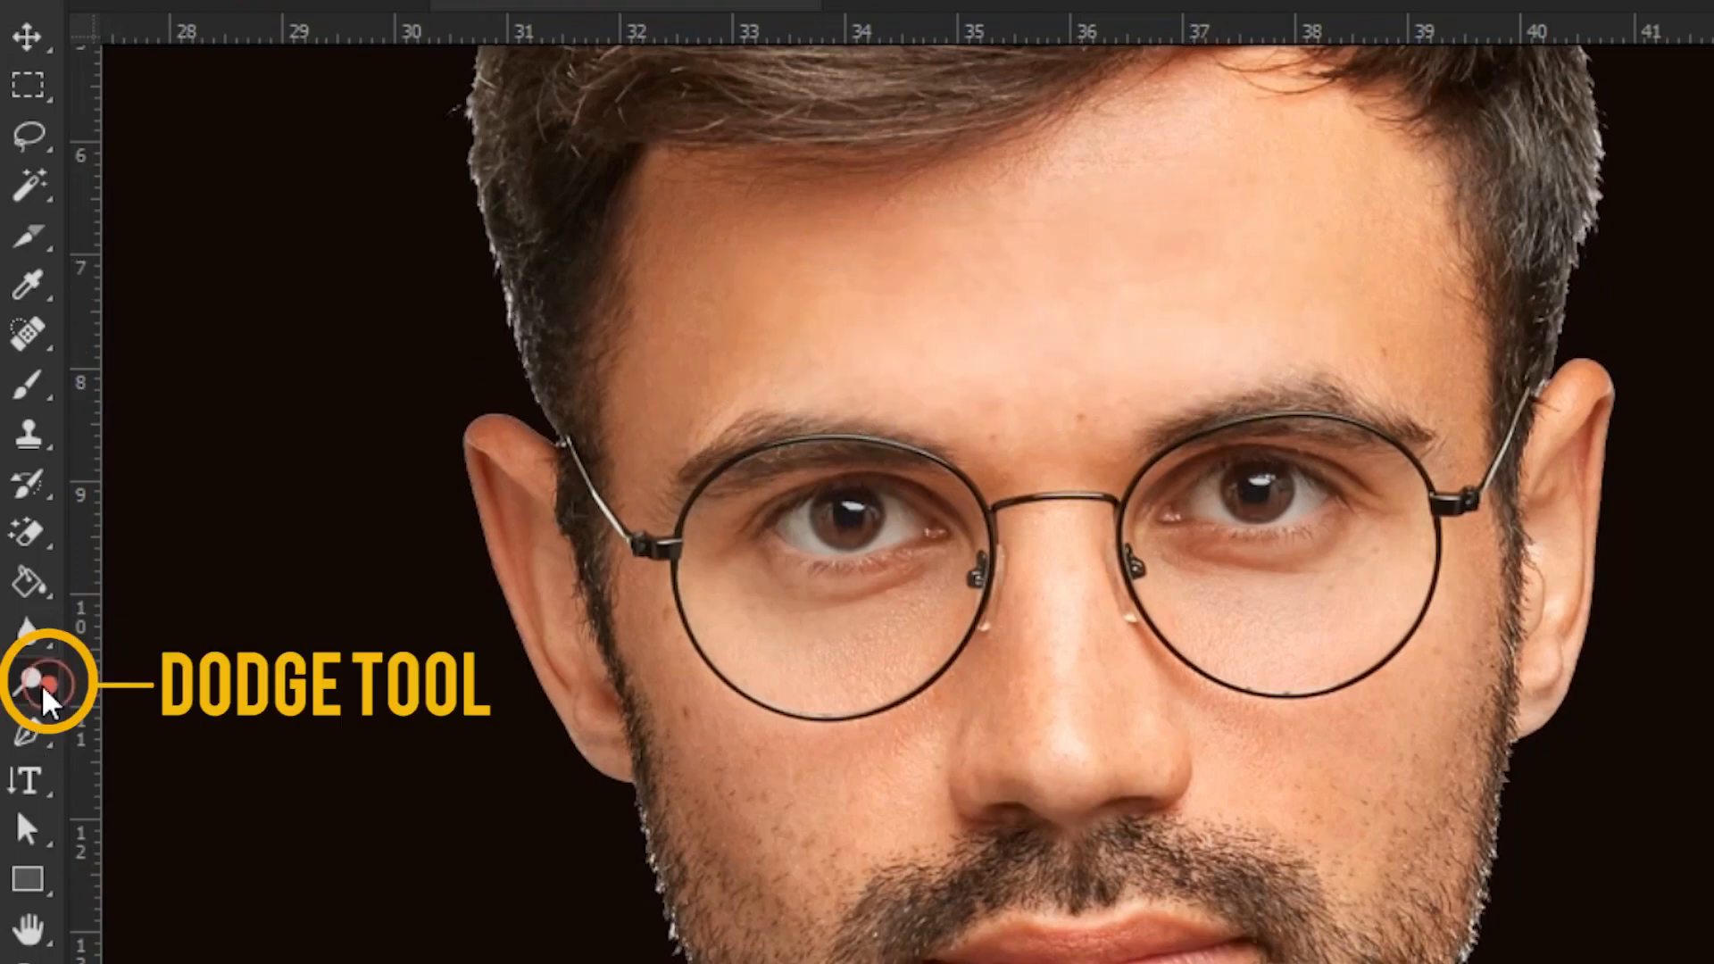
left_click(661, 329)
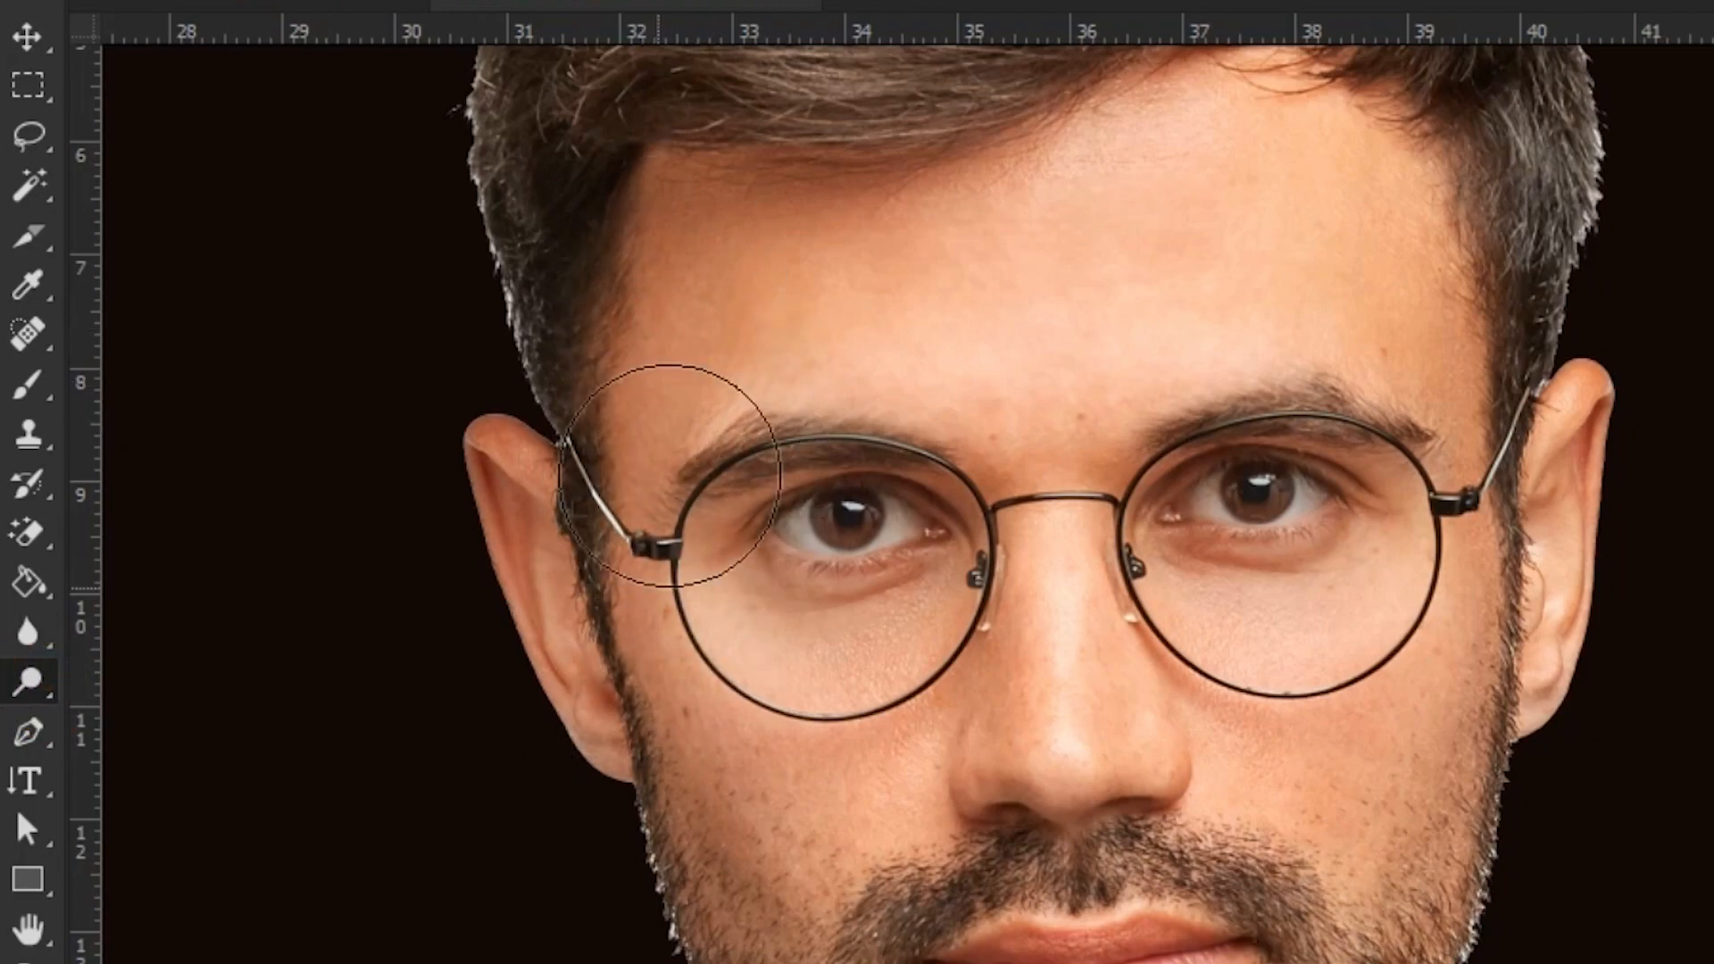
mouse_move(719, 580)
left_mouse_down()
mouse_move(746, 939)
mouse_move(837, 963)
left_mouse_up()
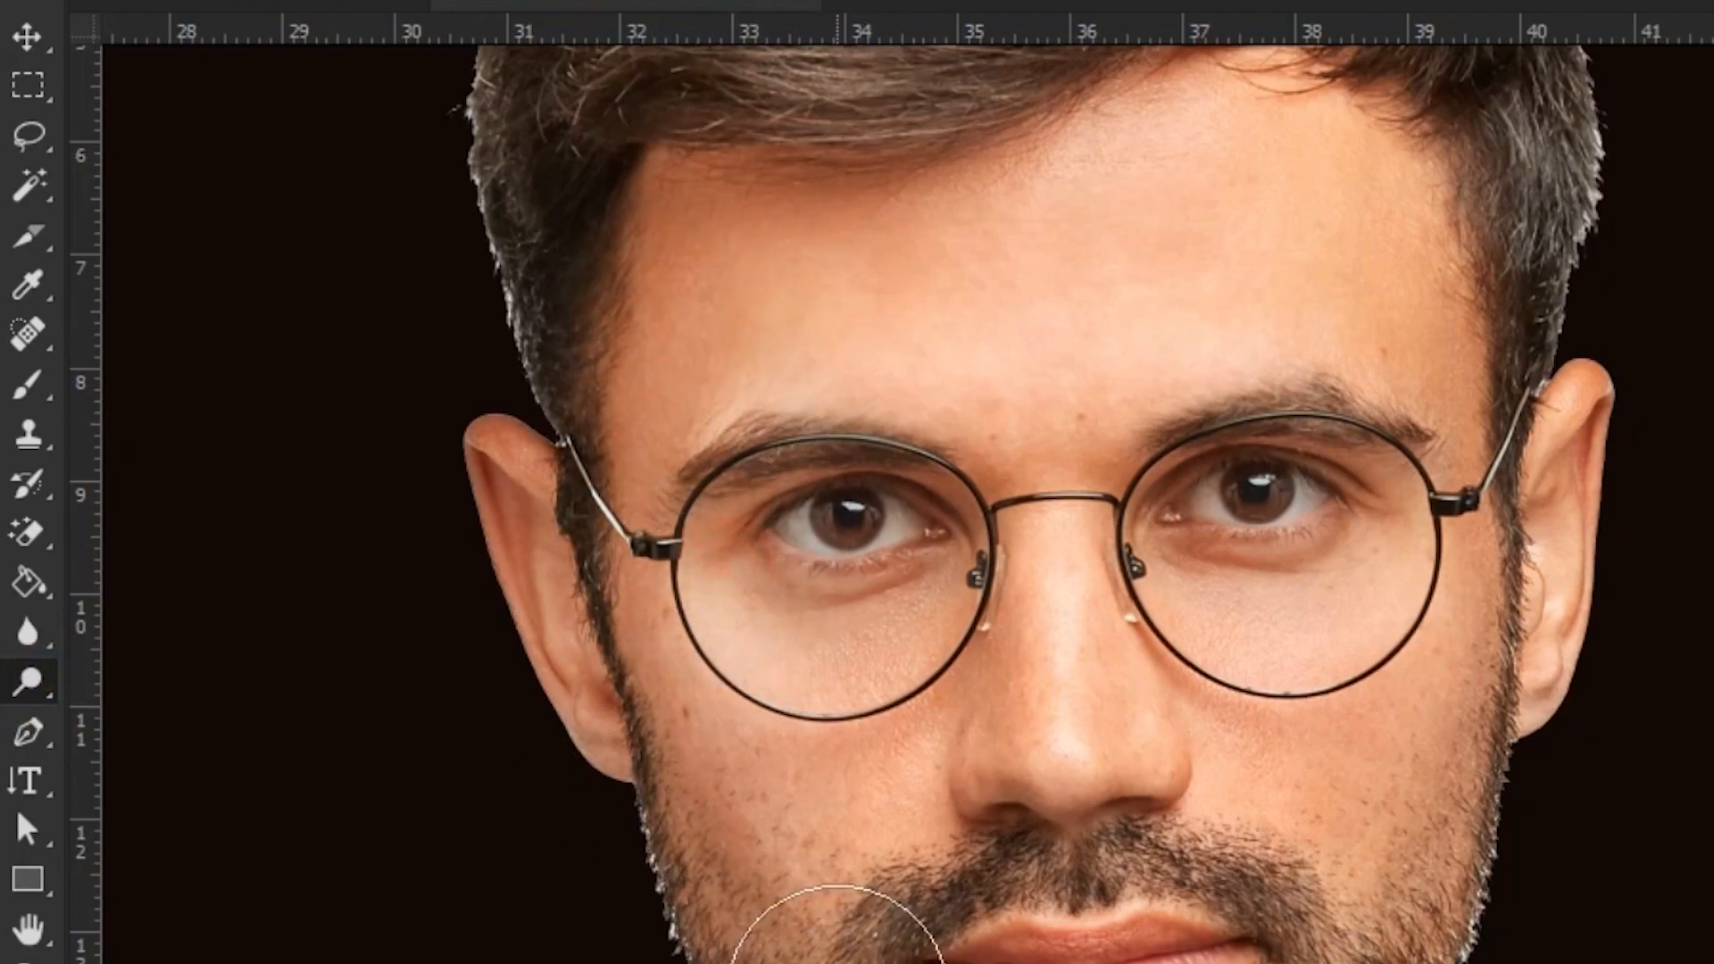
left_click(839, 963)
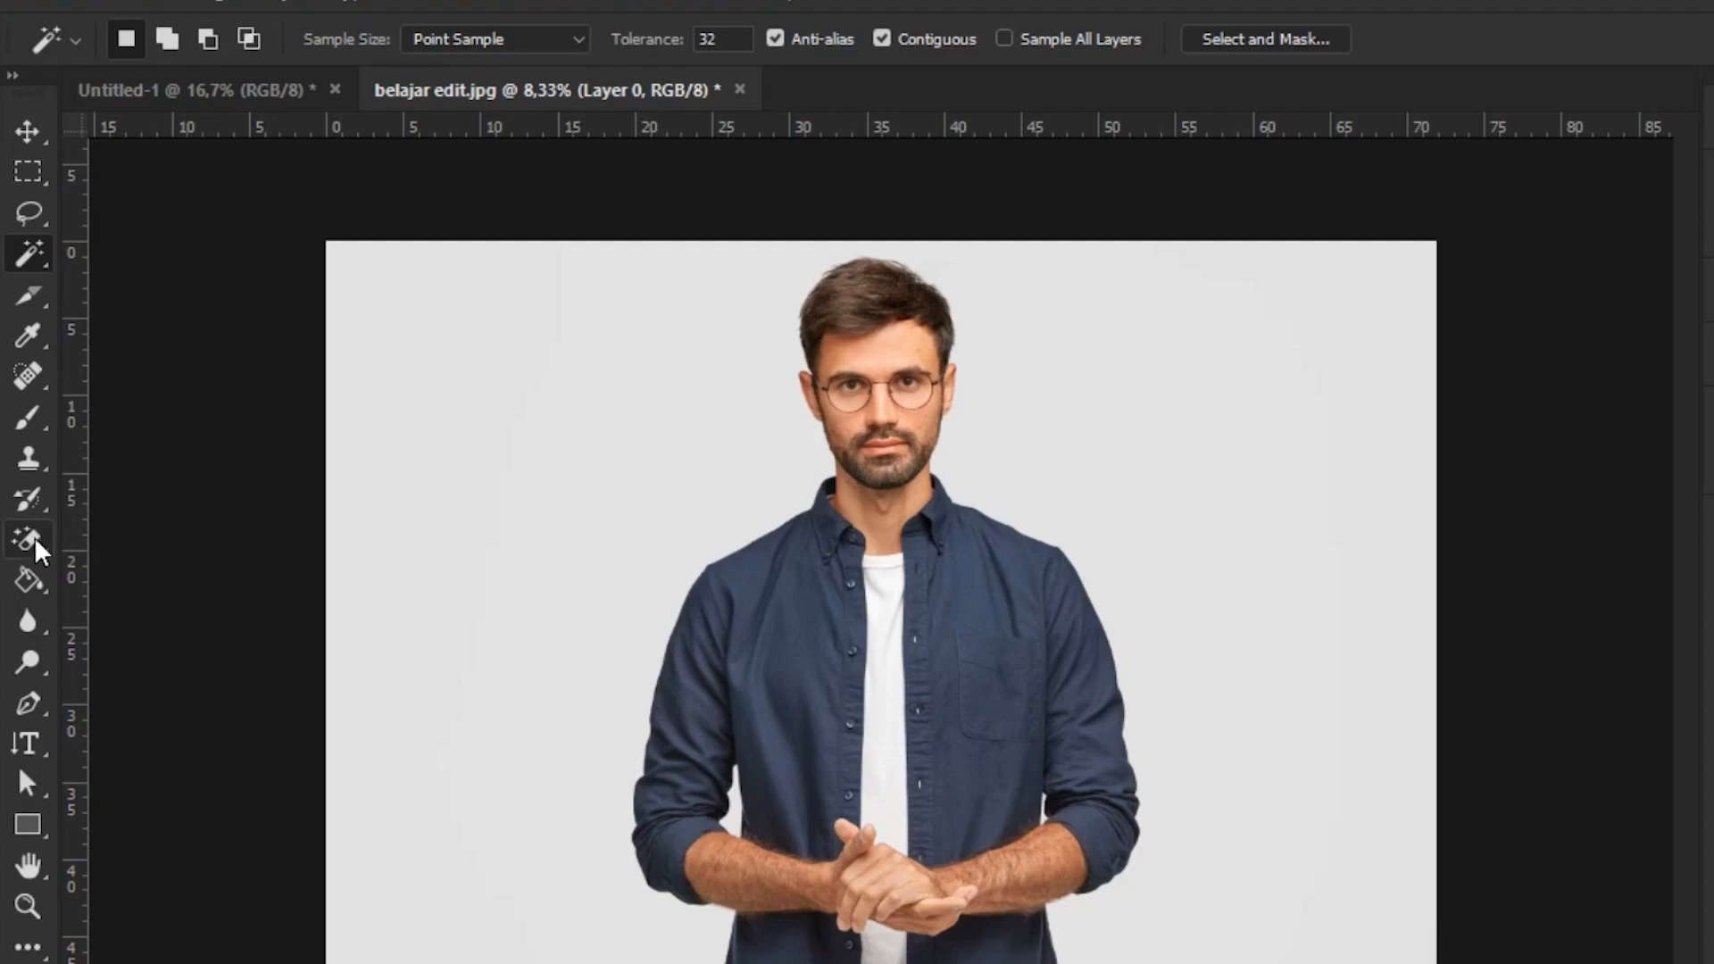
- Switch to the Background Eraser Tool, and select the photo layer with the Move Tool
left_click(28, 540)
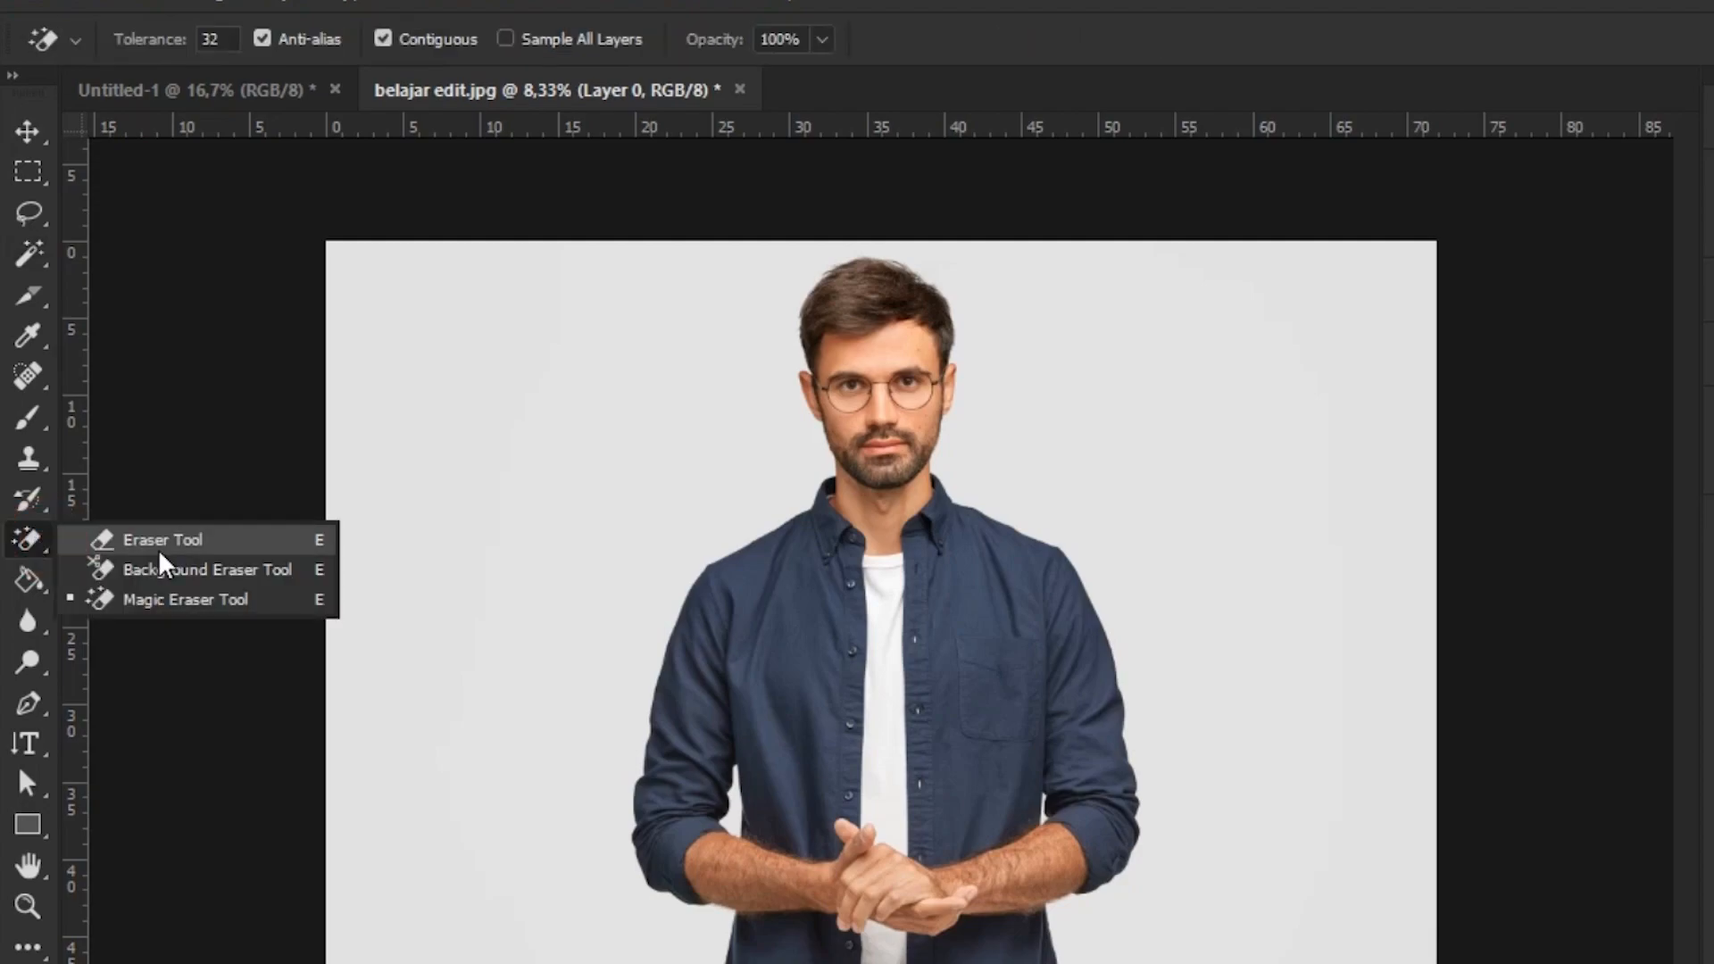
left_click(218, 572)
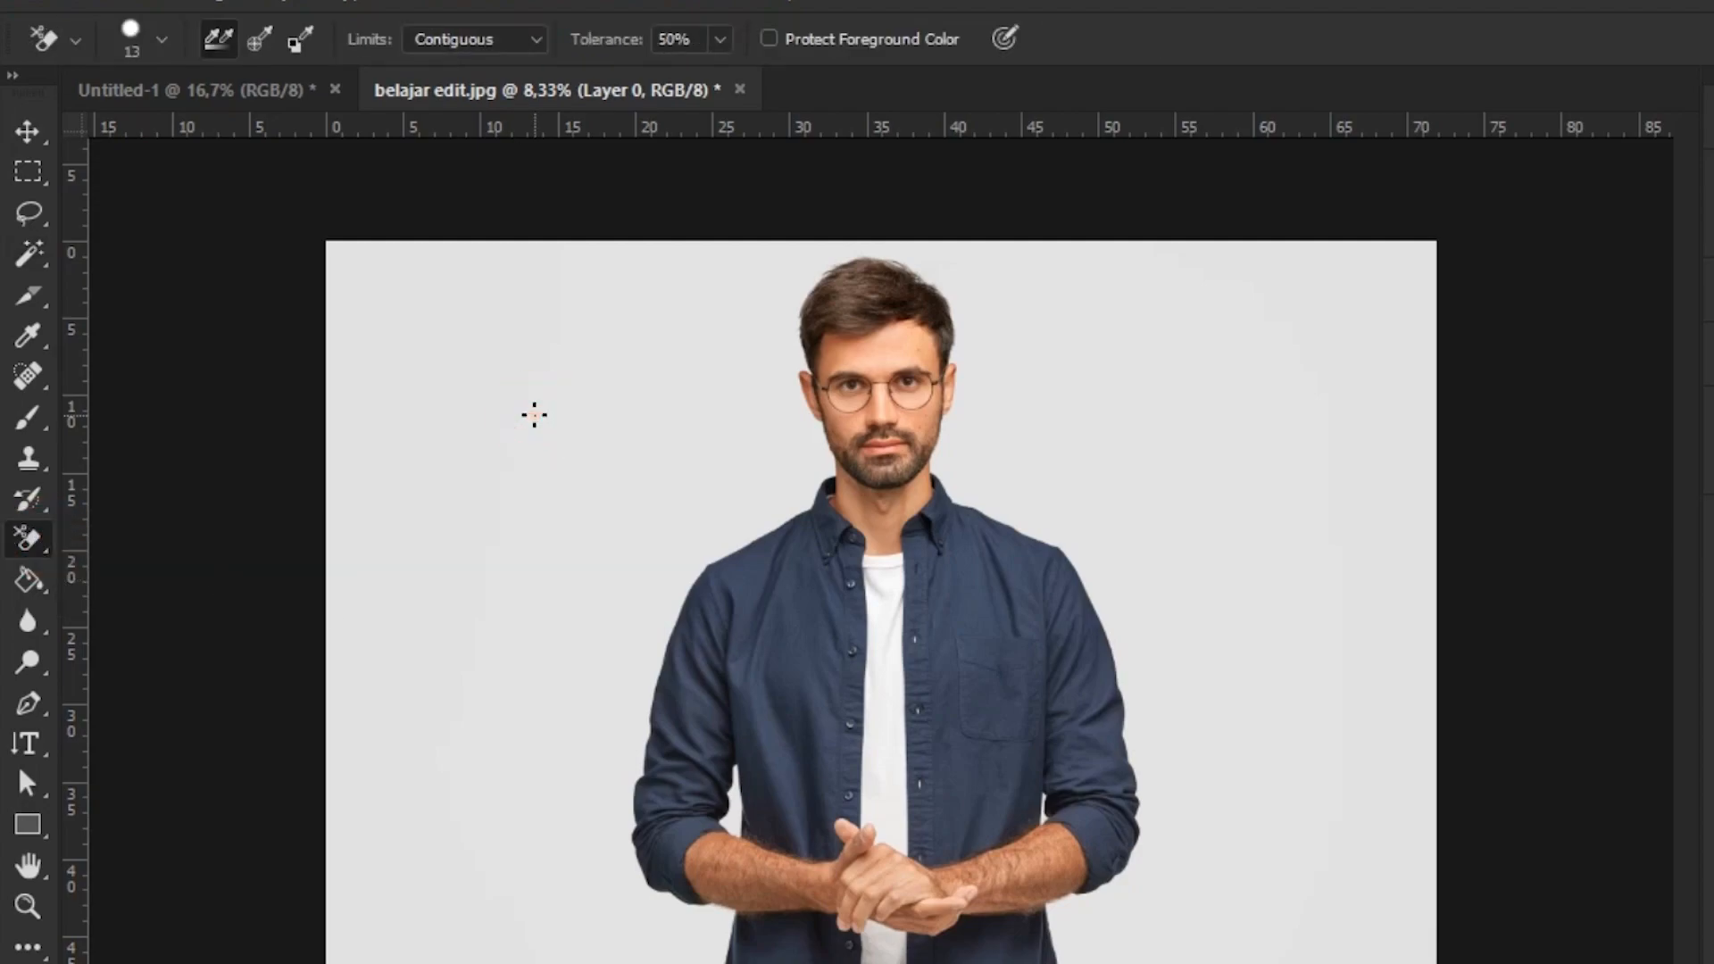
left_click(27, 132)
key("ctrl+z")
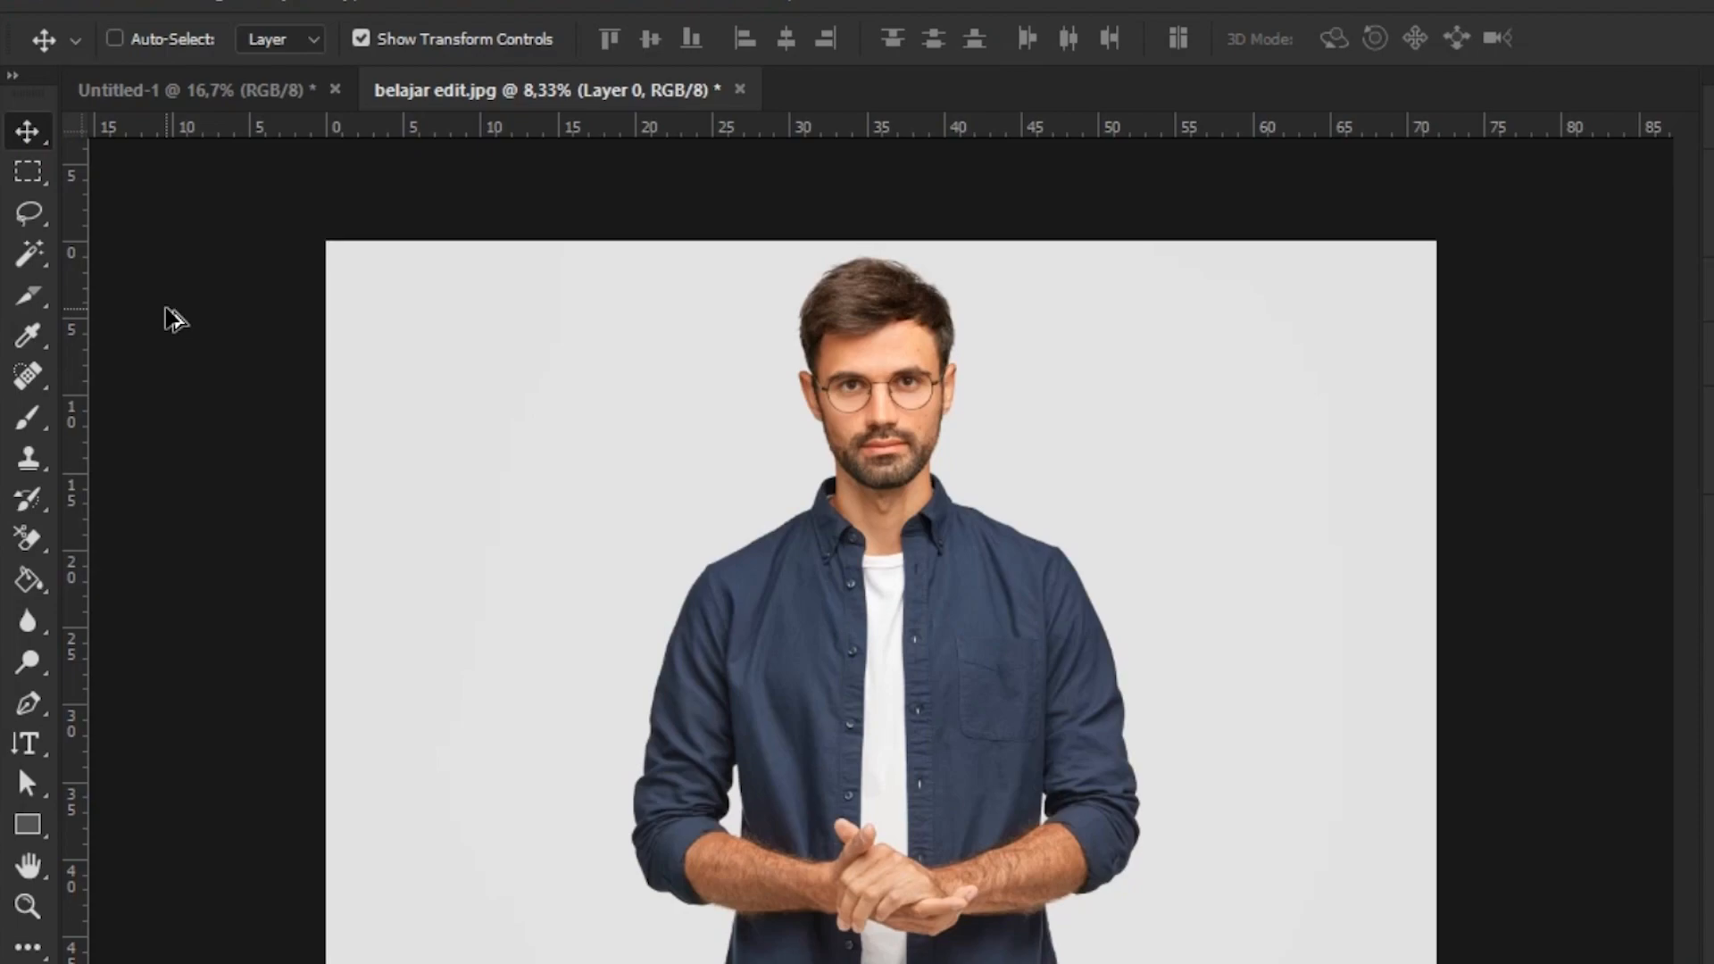
left_click(1320, 348)
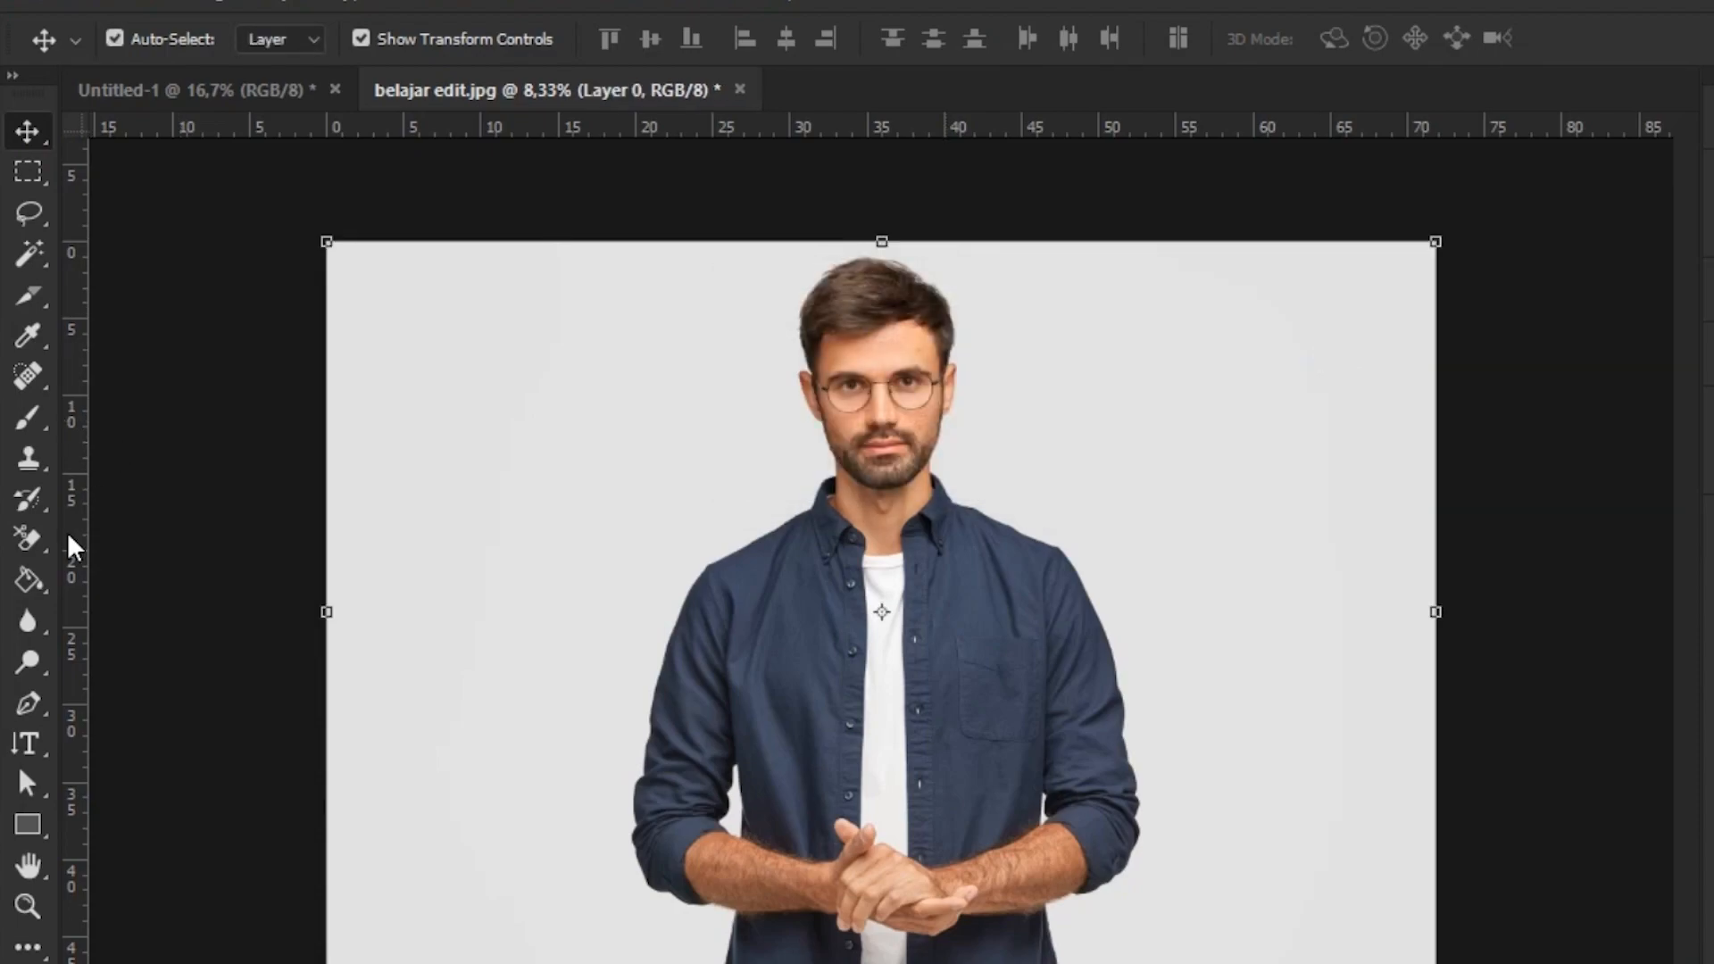
- Erase the light grey background around the man with the Magic Eraser Tool at tolerance 32
left_click(28, 539)
left_click(134, 600)
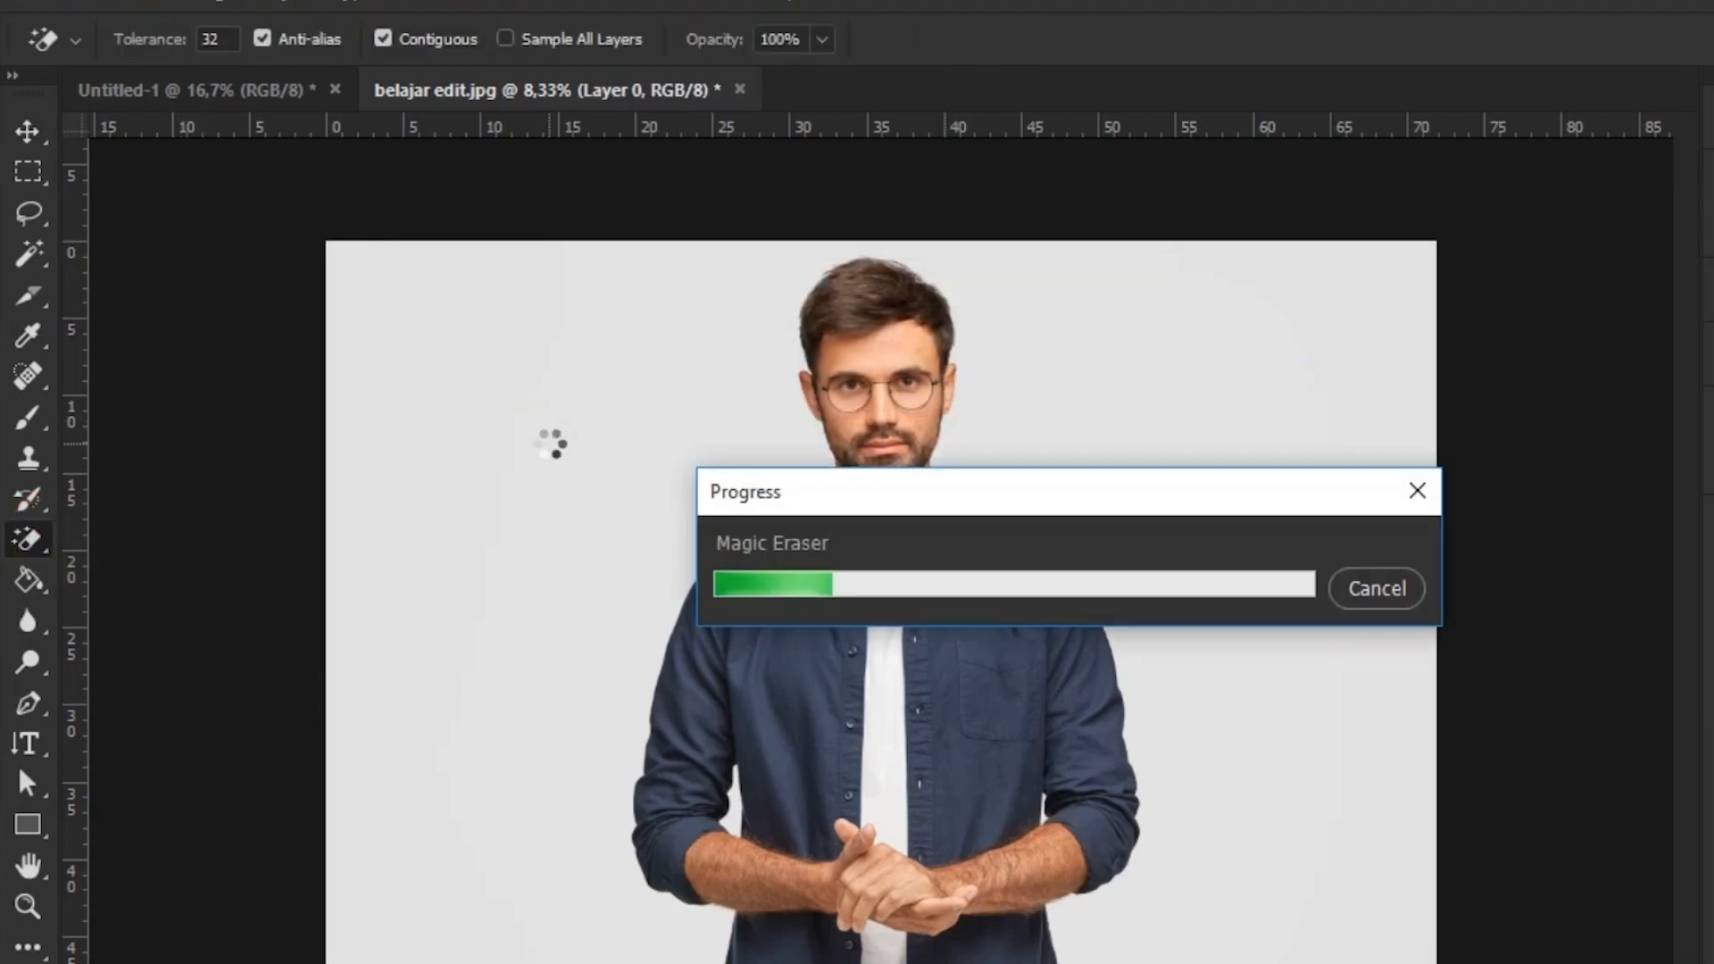
key("ctrl+plus")
key("ctrl+plus")
key("ctrl+plus")
scroll(1701, 661, "down", 5)
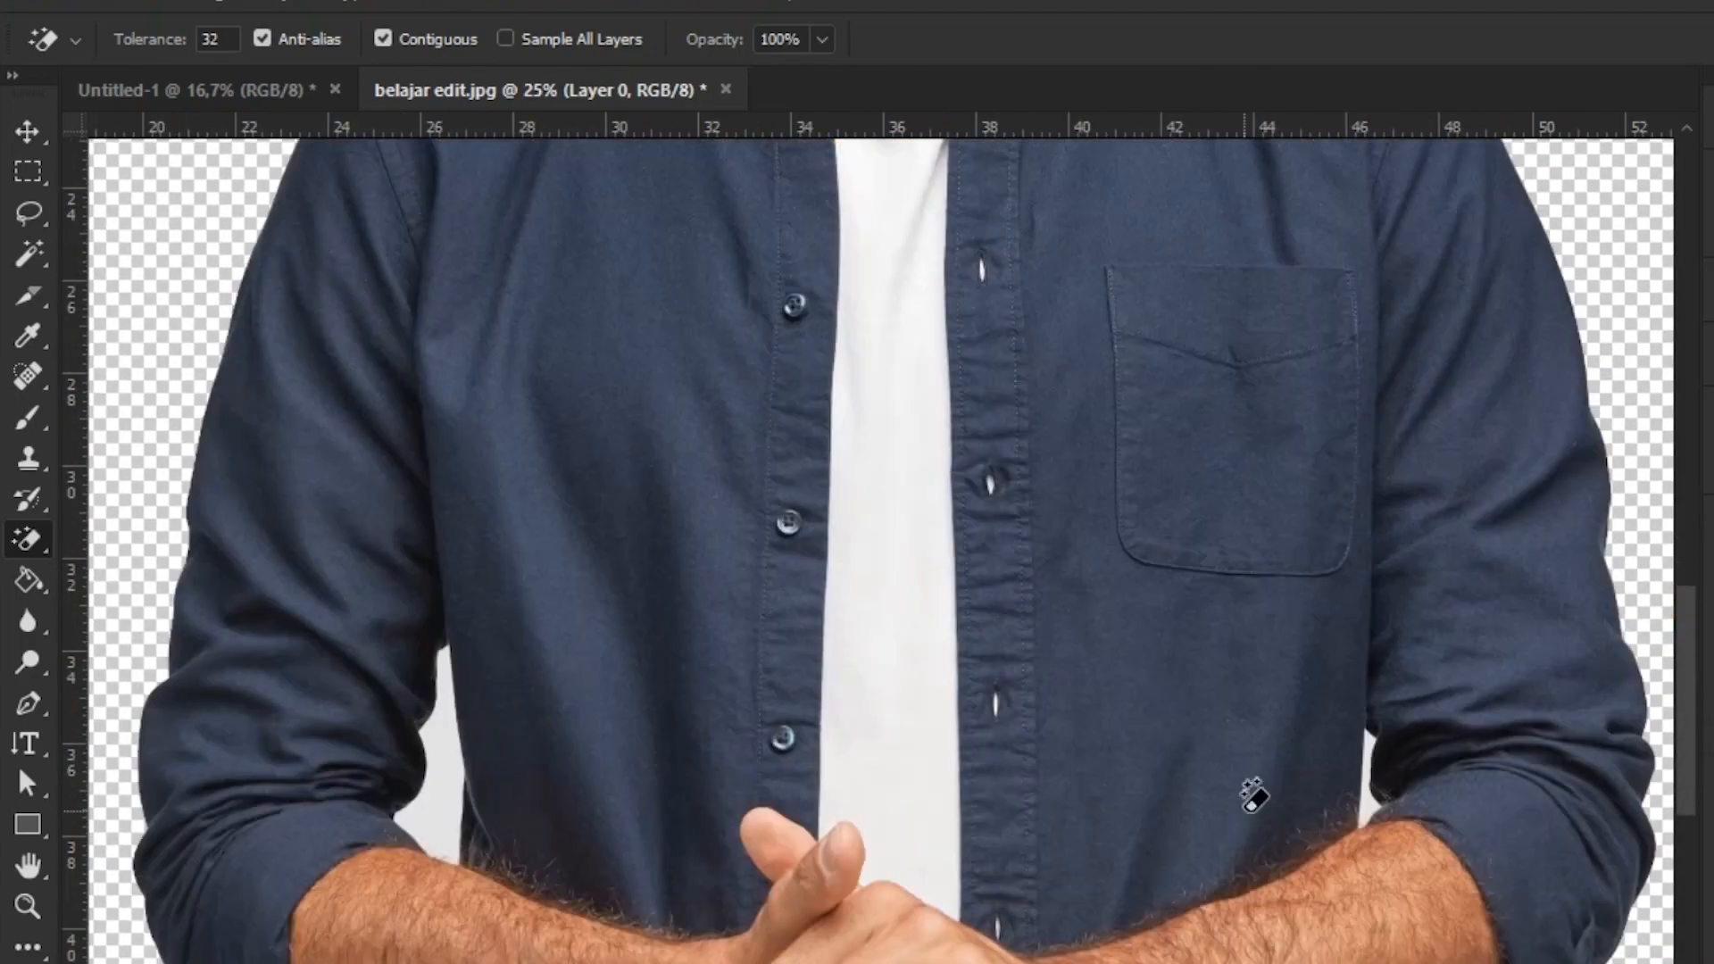
- Inspect the cut-out edges around the man's hair up close, and view the whole image with the Move Tool active
left_click_drag(1684, 641, 1689, 323)
key("ctrl+plus")
key("ctrl+plus")
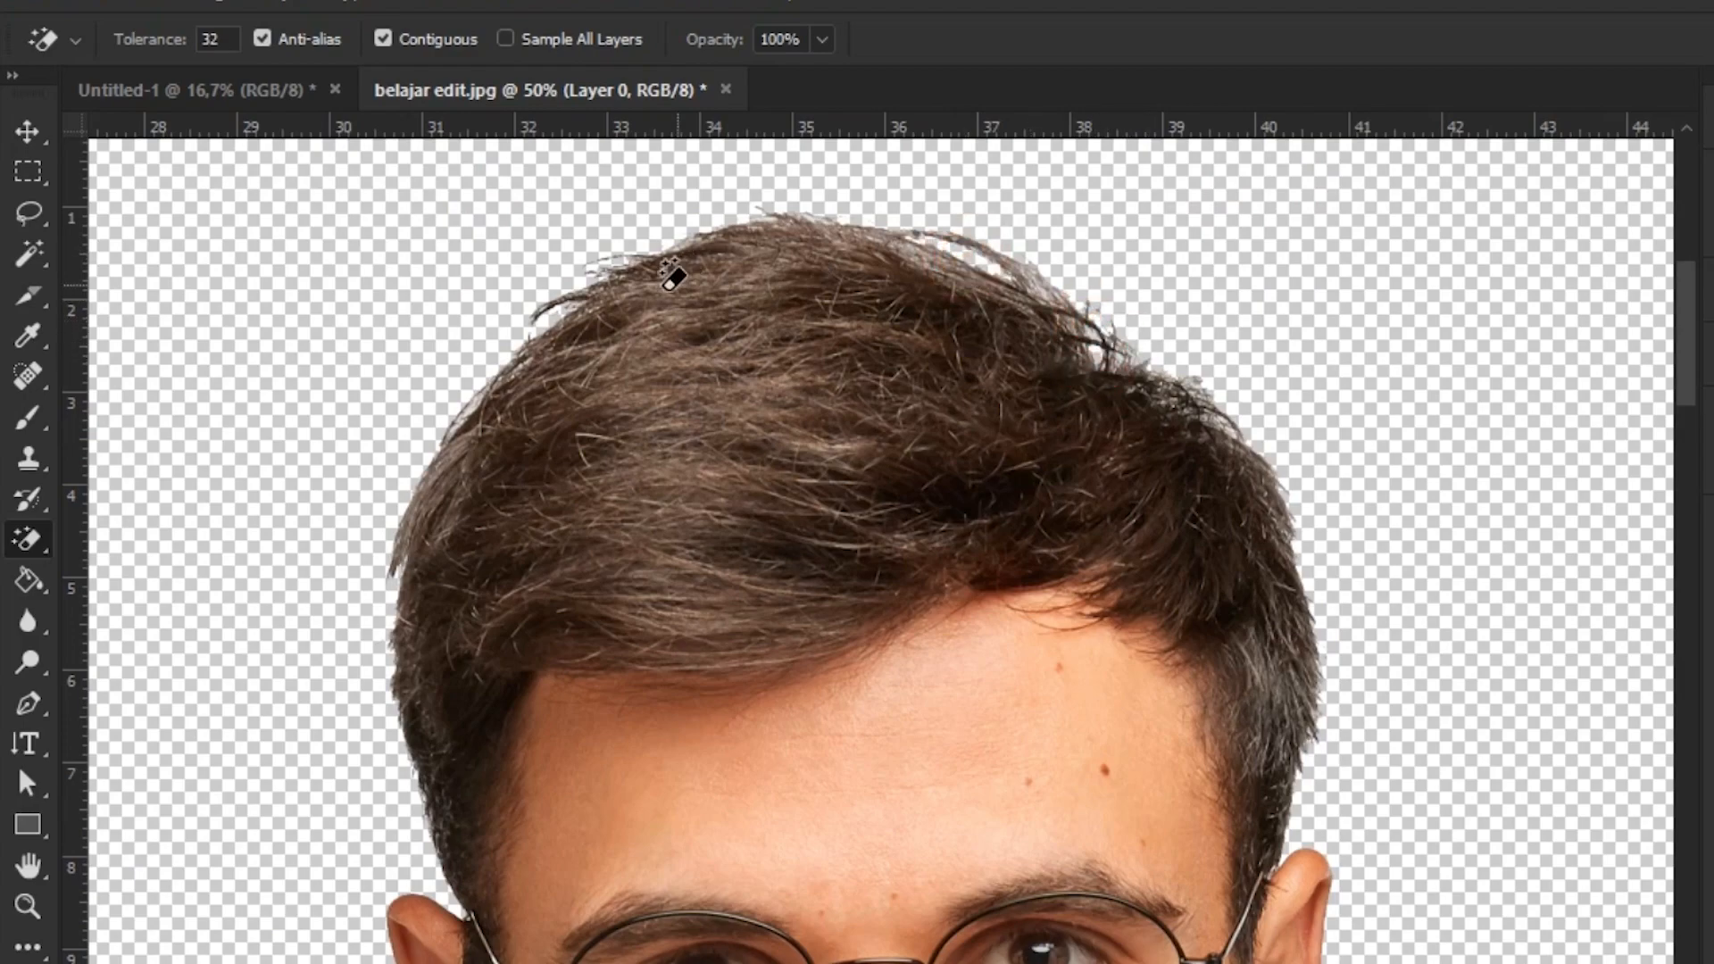
left_click(27, 131)
key("ctrl+minus")
key("ctrl+minus")
key("ctrl+minus")
key("ctrl+minus")
key("ctrl+minus")
key("ctrl+minus")
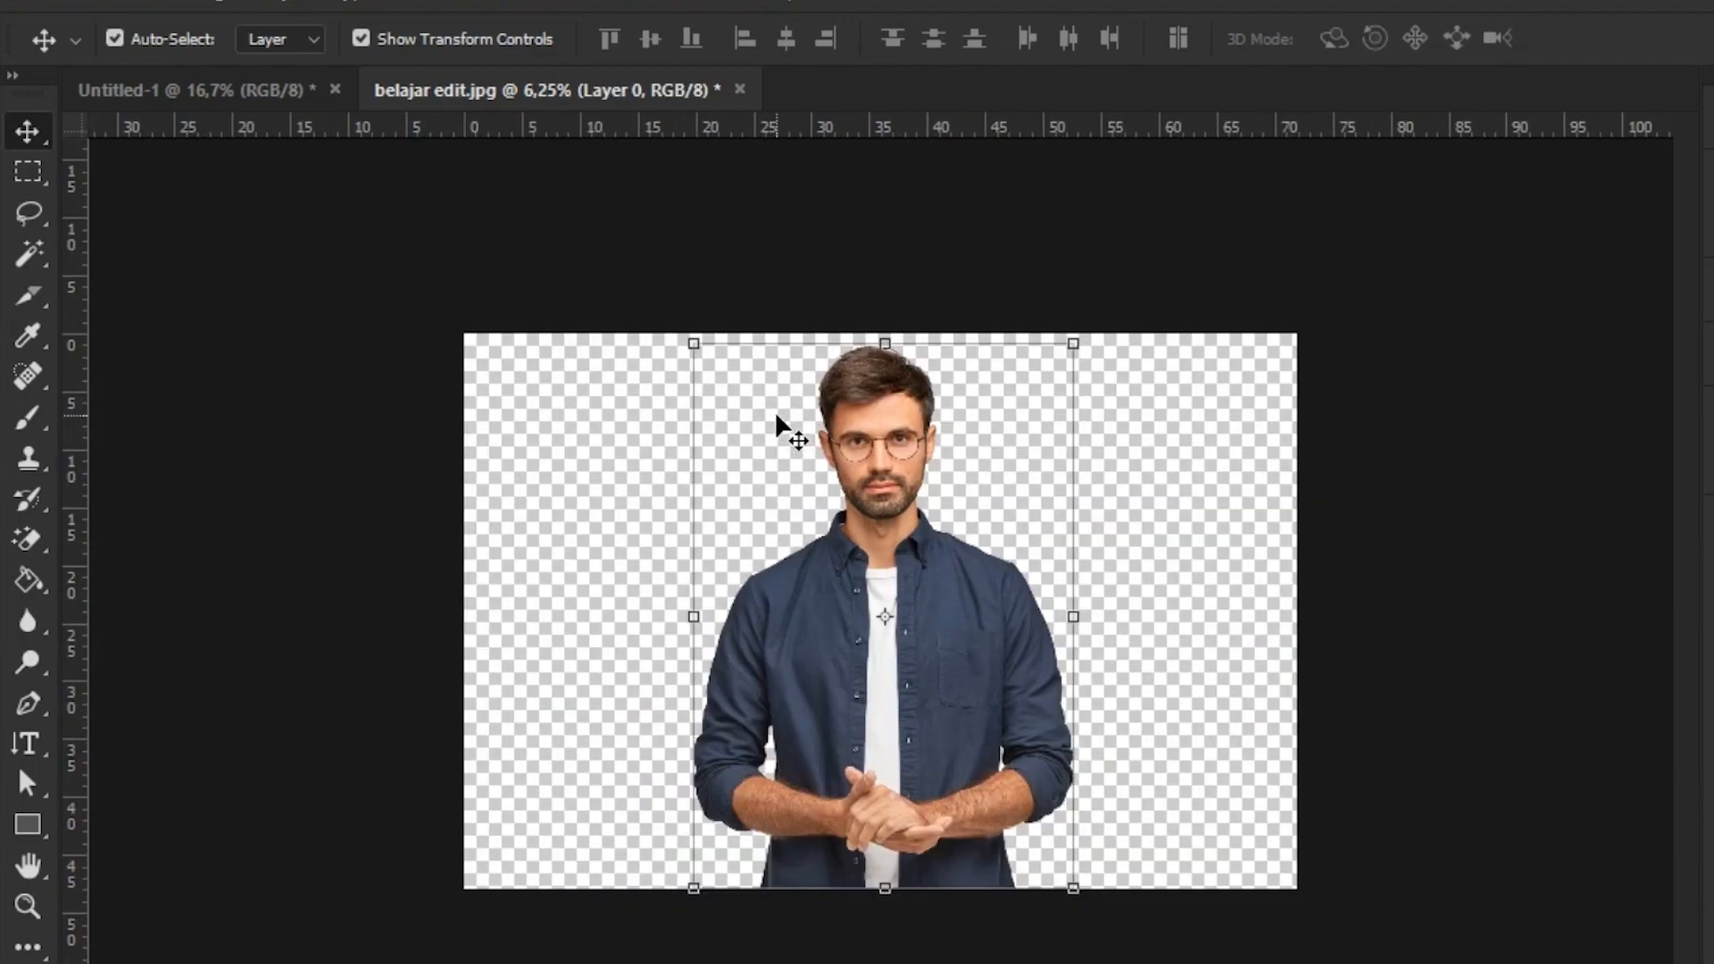
- Add a red solid color fill layer behind the man, and switch to the Burn Tool
key("ctrl+shift+alt+n")
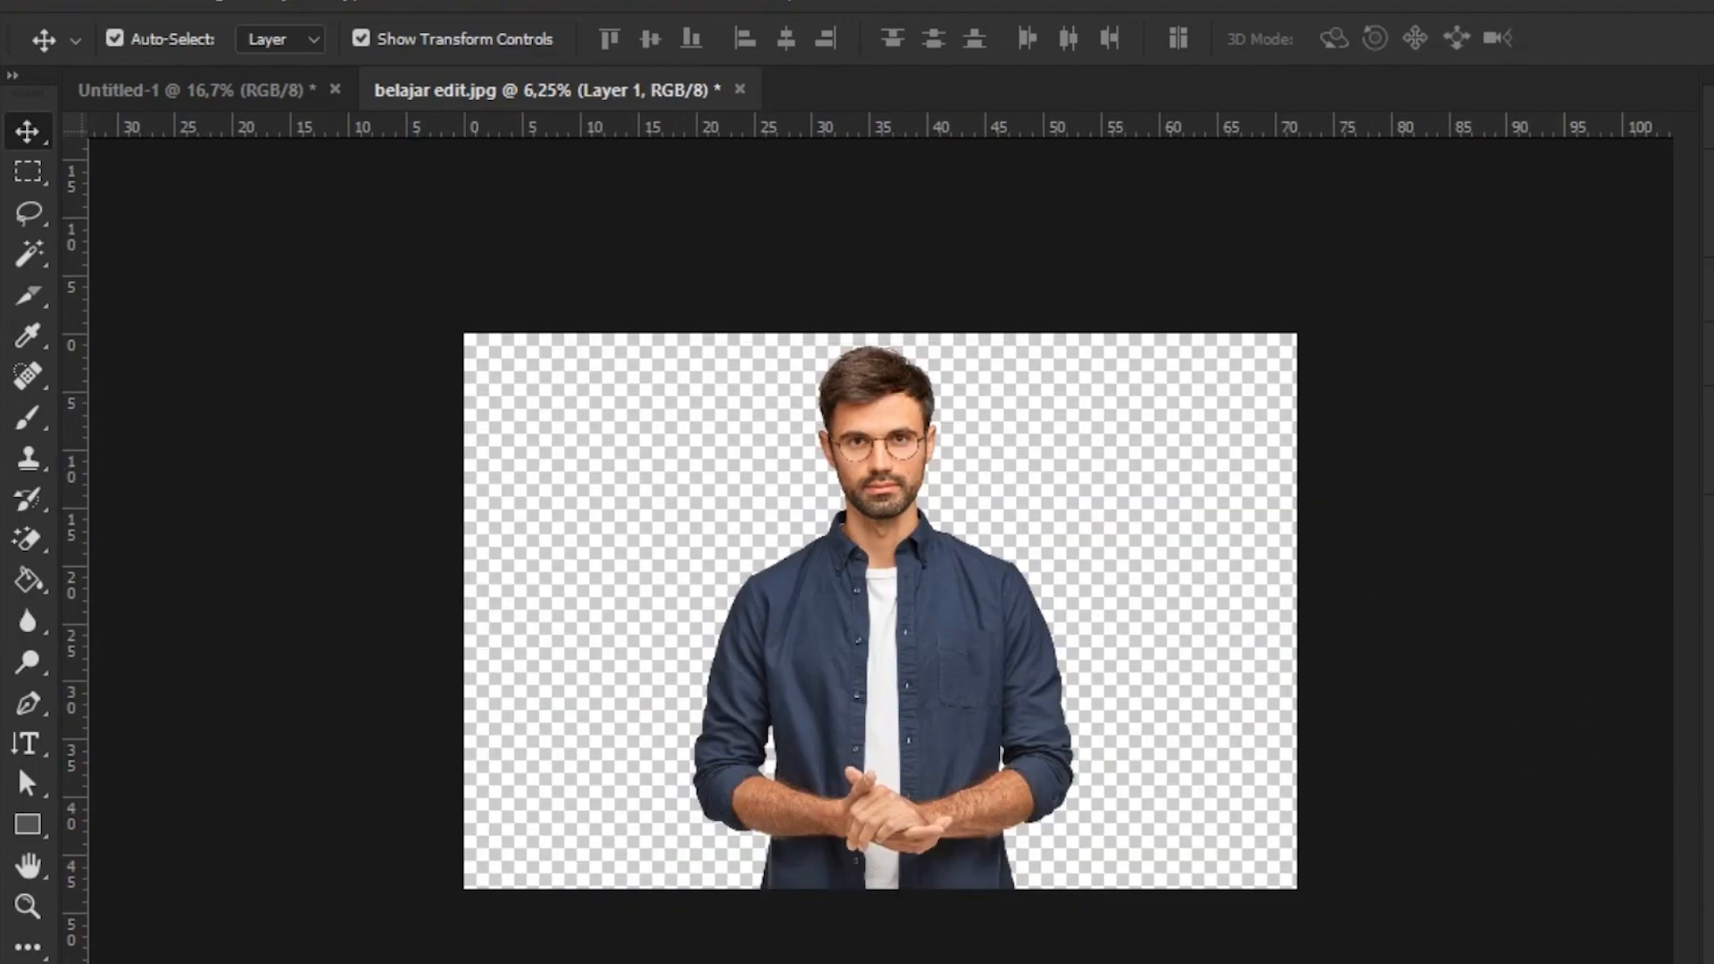
key("Return")
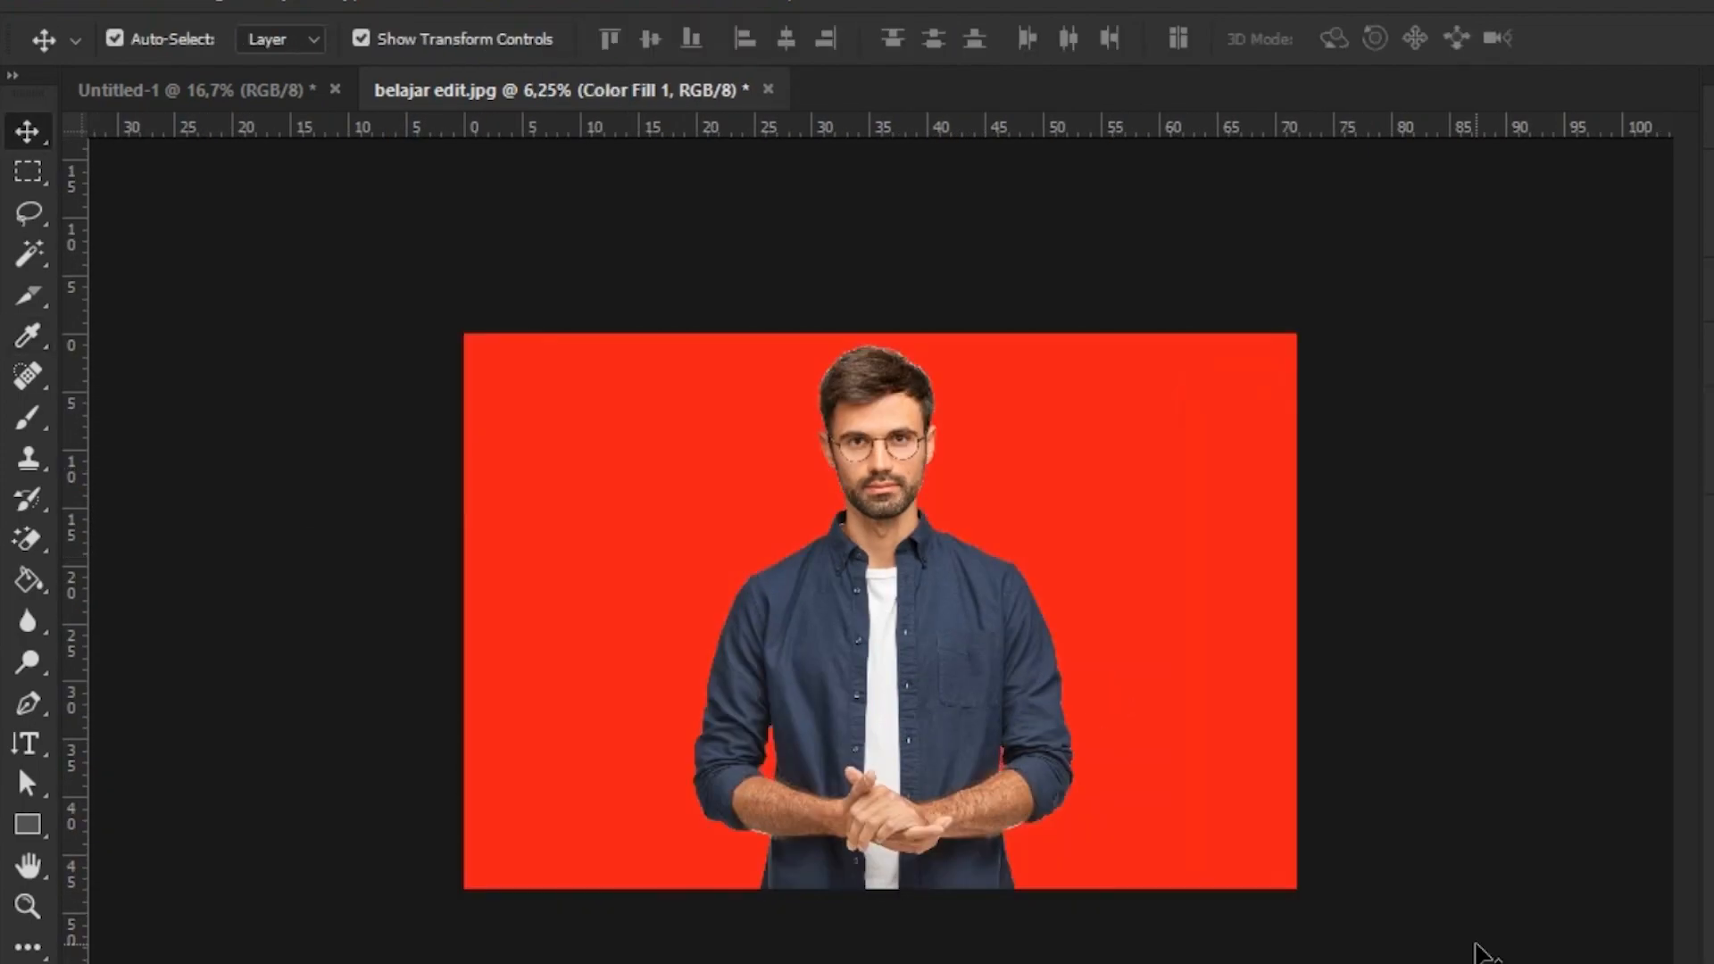
left_click_drag(28, 661, 134, 689)
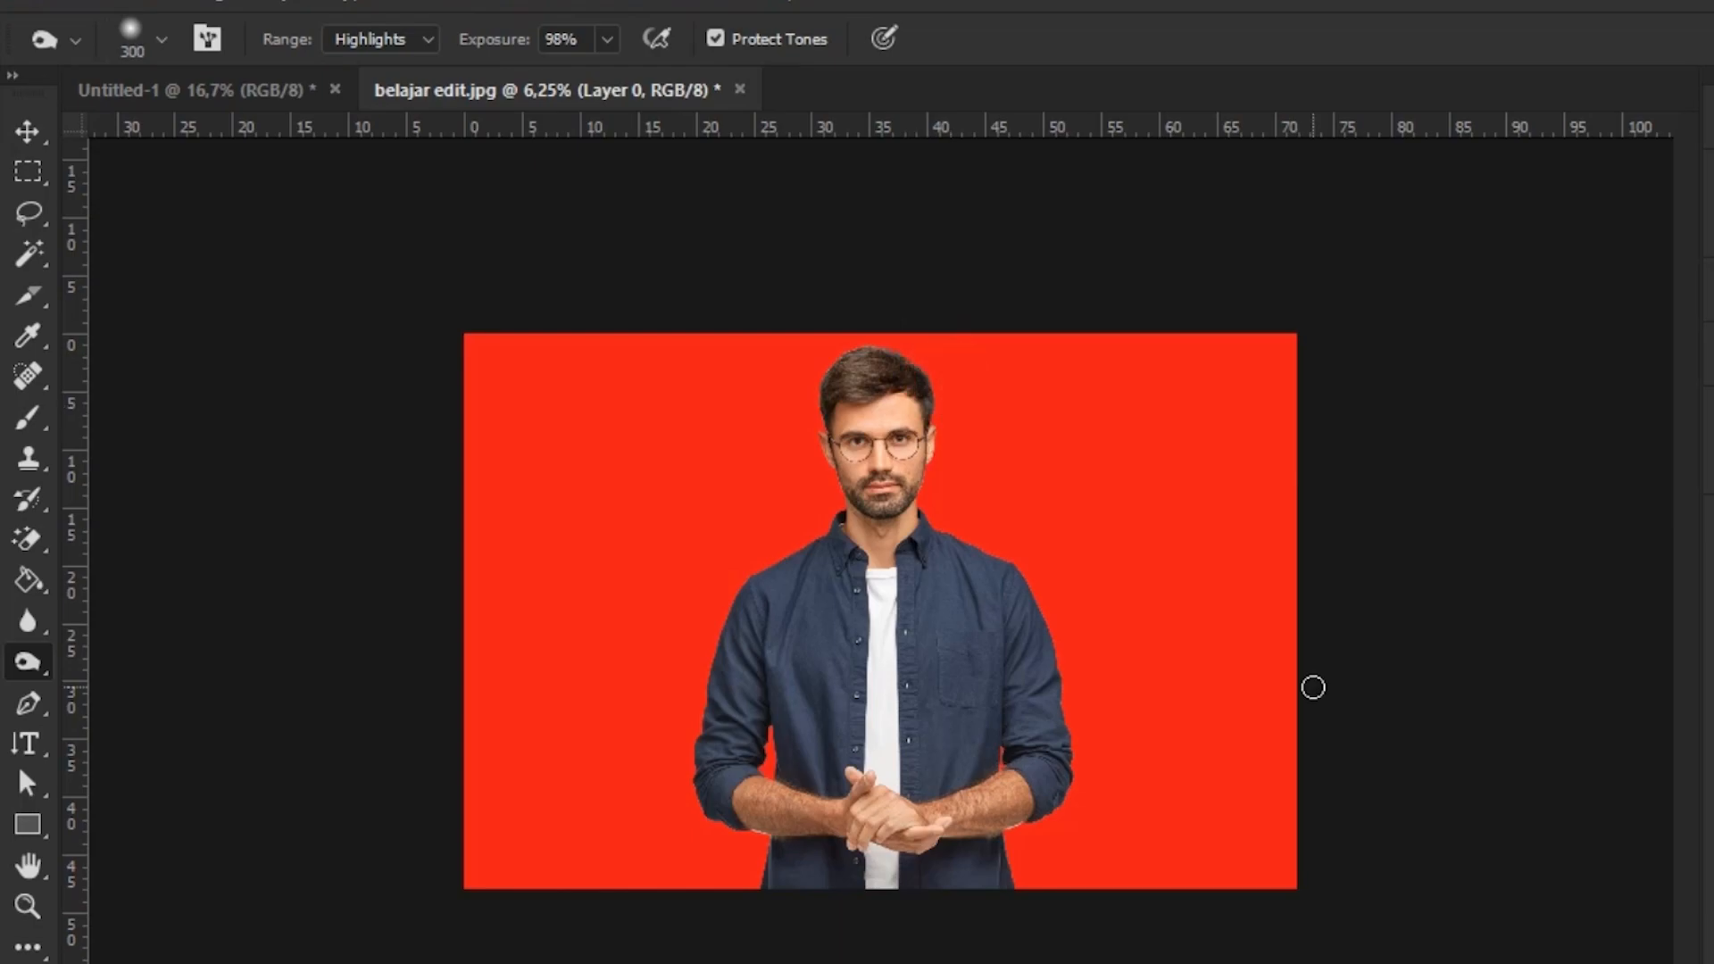
- Crop the image around the man to 4 cm by 5 cm, and switch to the Move Tool
left_click(29, 298)
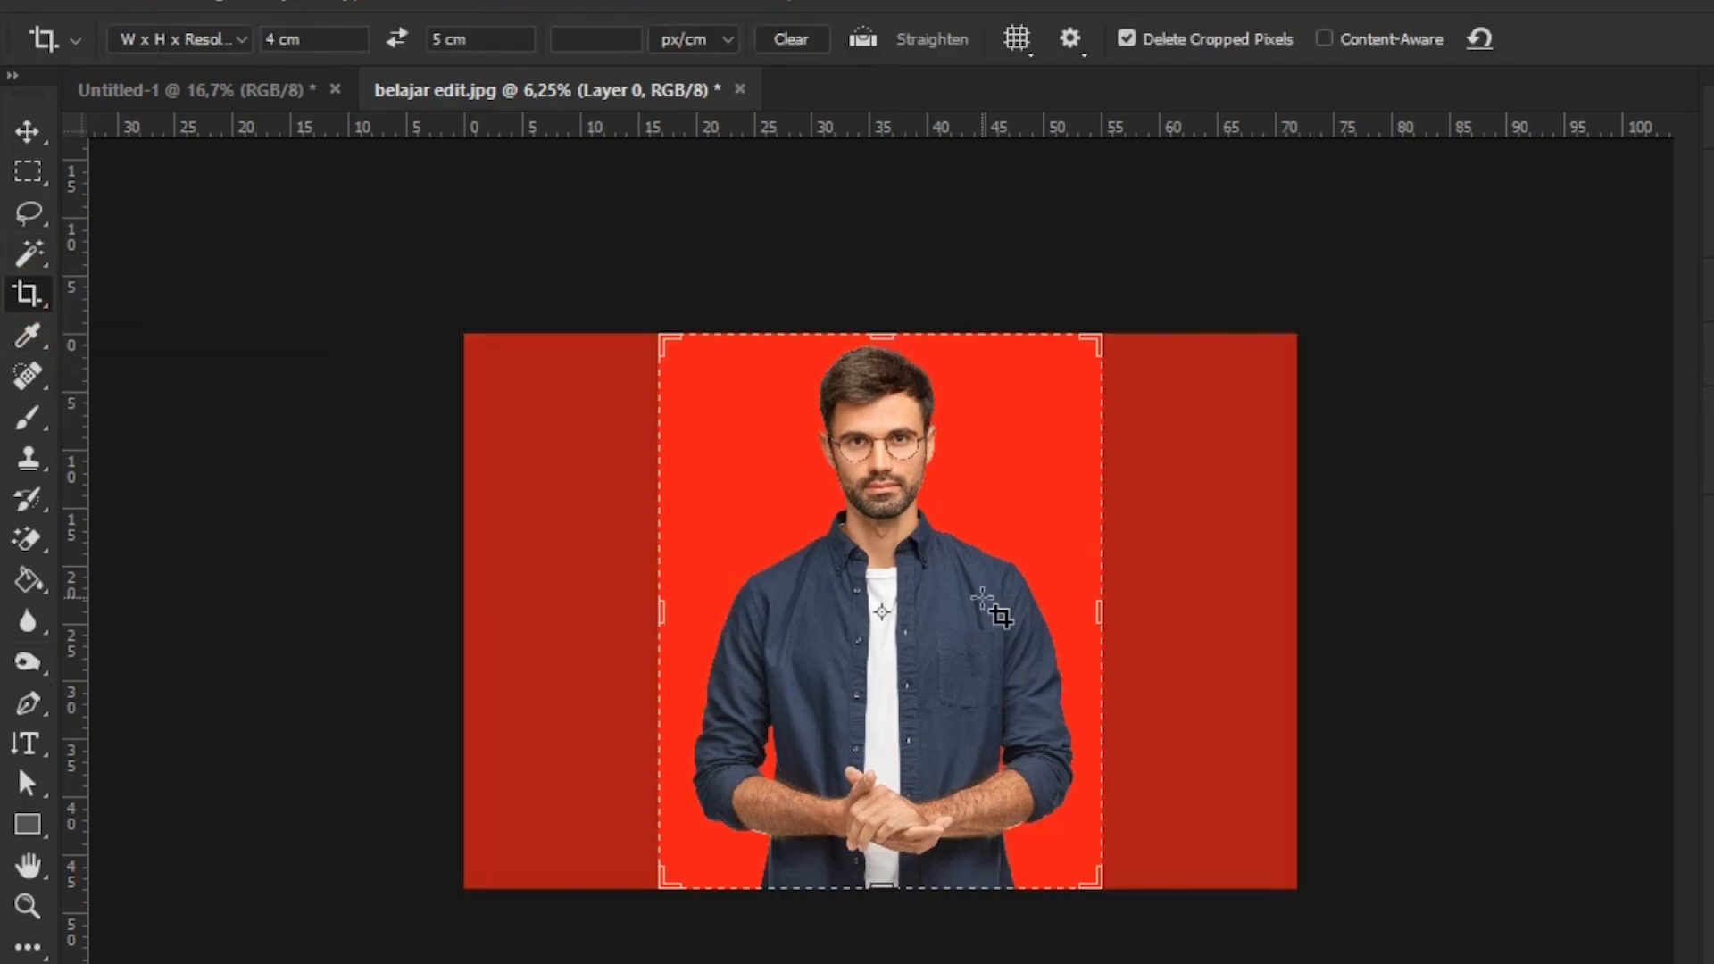
key("Return")
left_click(26, 132)
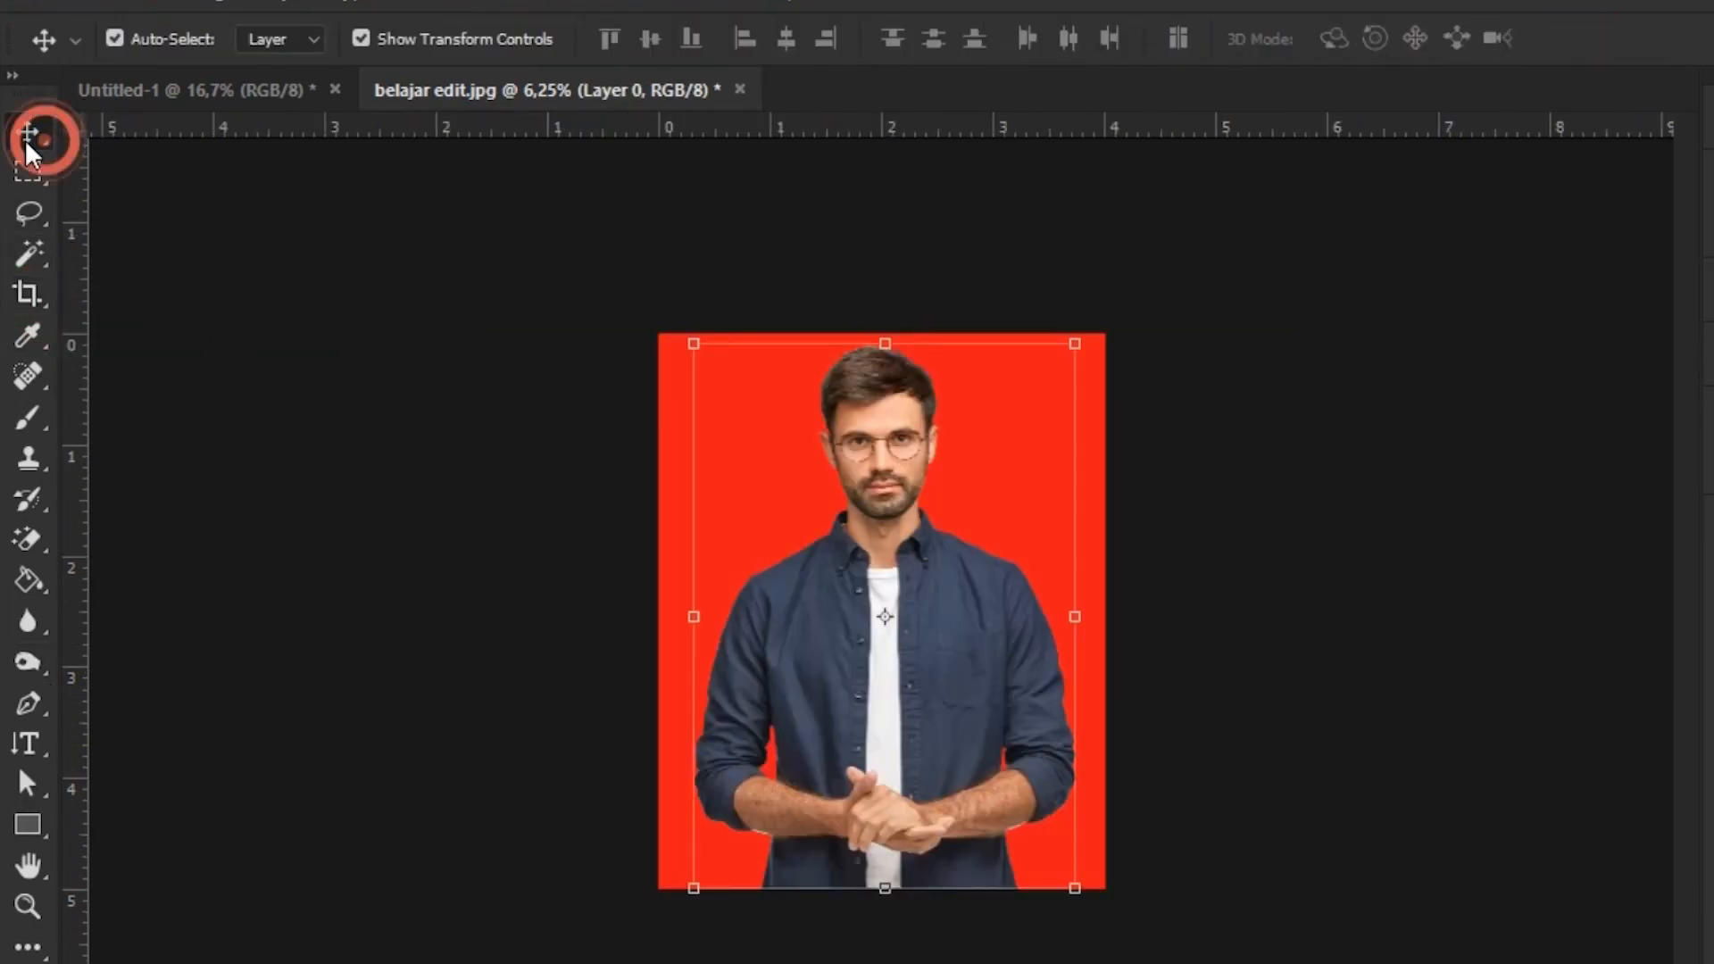
key("ctrl+plus")
left_click(396, 418)
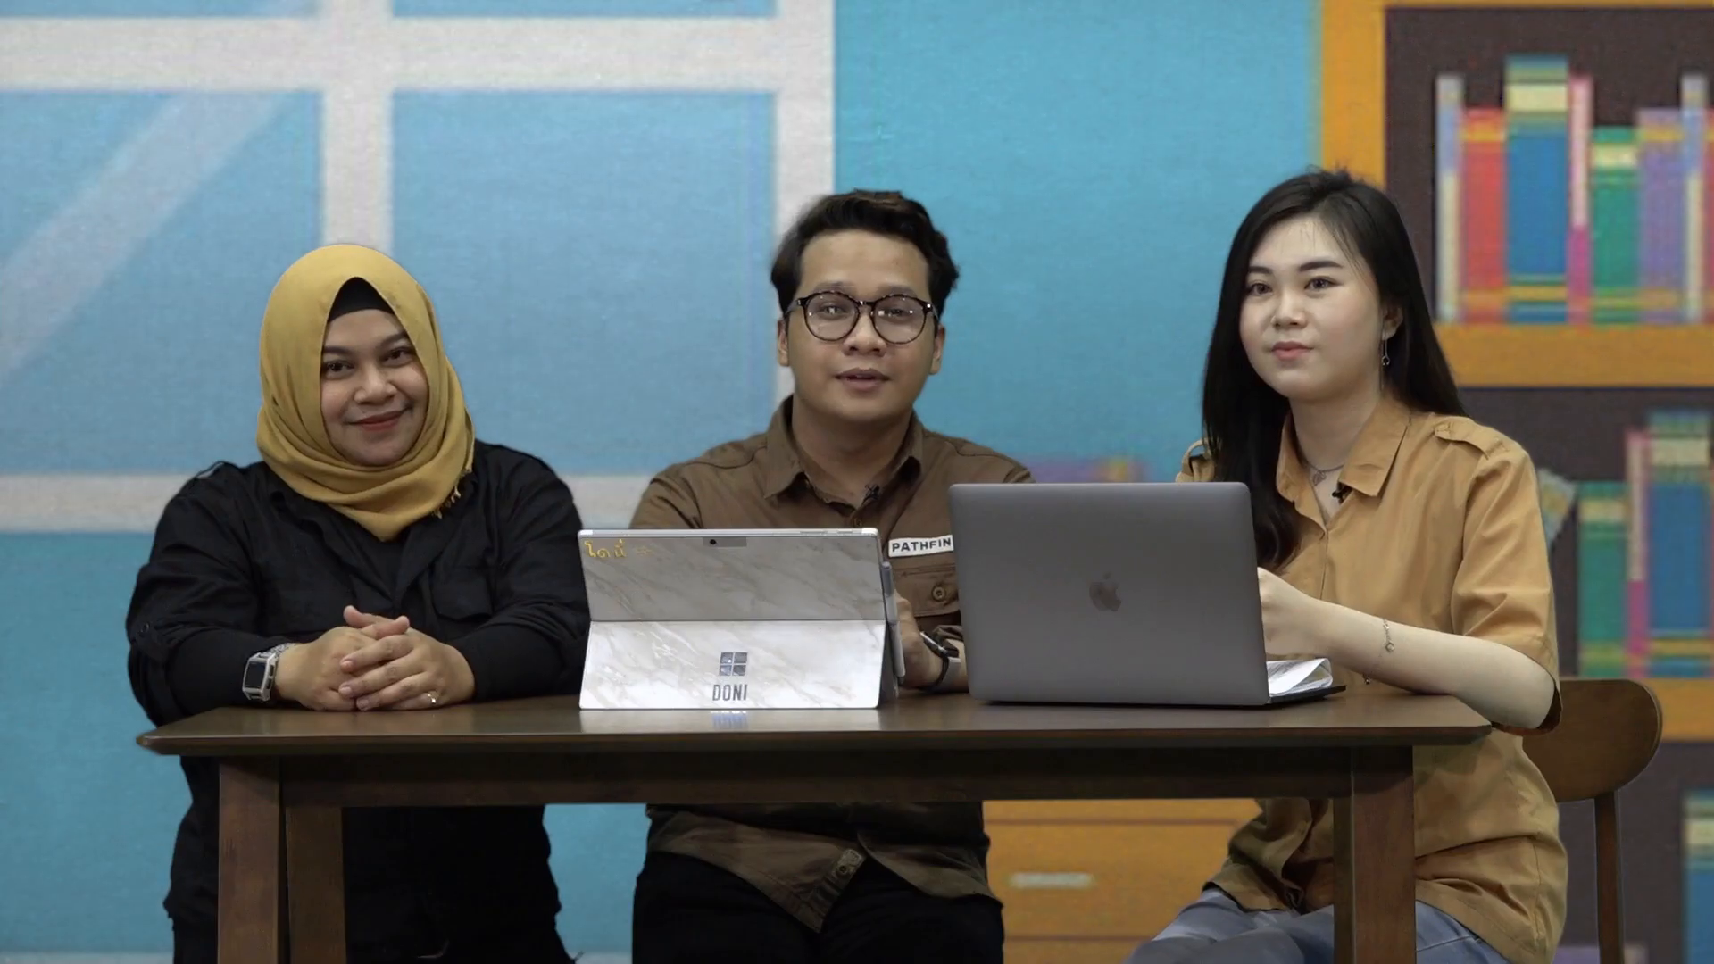